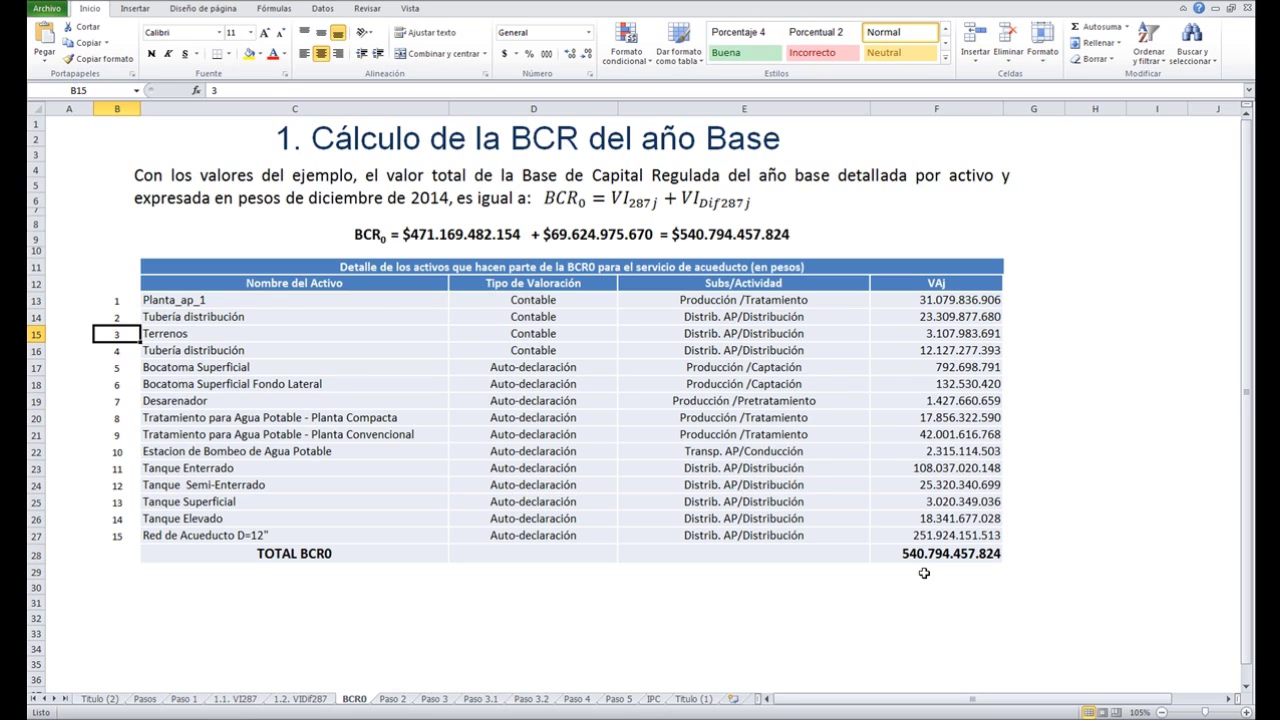
# Review the asset numbering and the Tipo de Valoración entries on the BCR0 sheet, covering the Contable rows and the Auto-declaración rows
pyautogui.moveTo(120, 305); pyautogui.dragTo(109, 536)
pyautogui.click(538, 618)
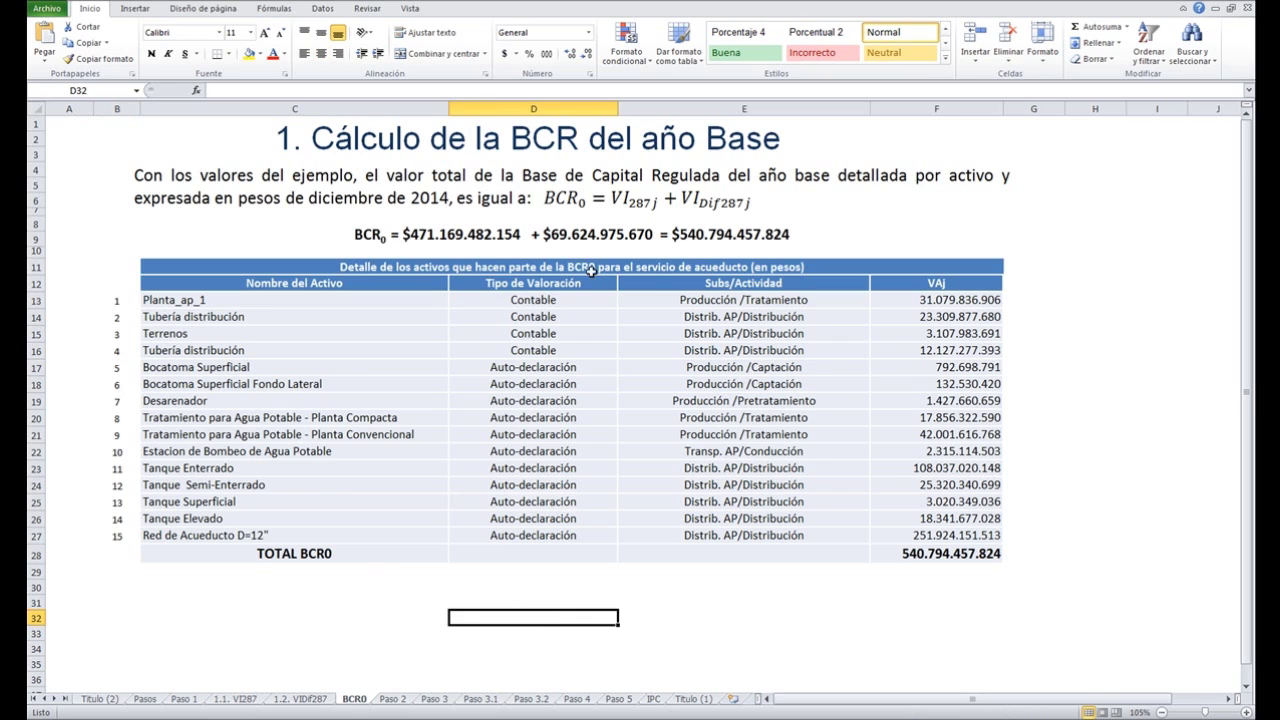
pyautogui.click(565, 298)
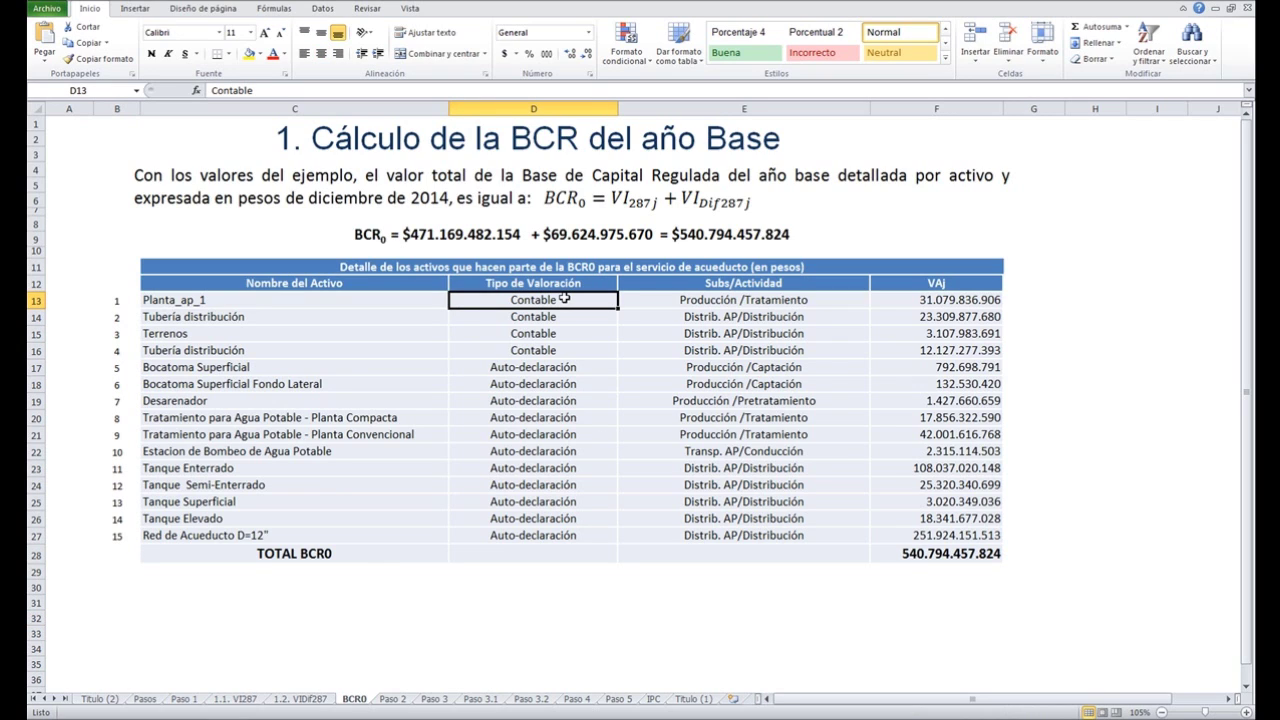
pyautogui.moveTo(565, 298); pyautogui.dragTo(570, 350)
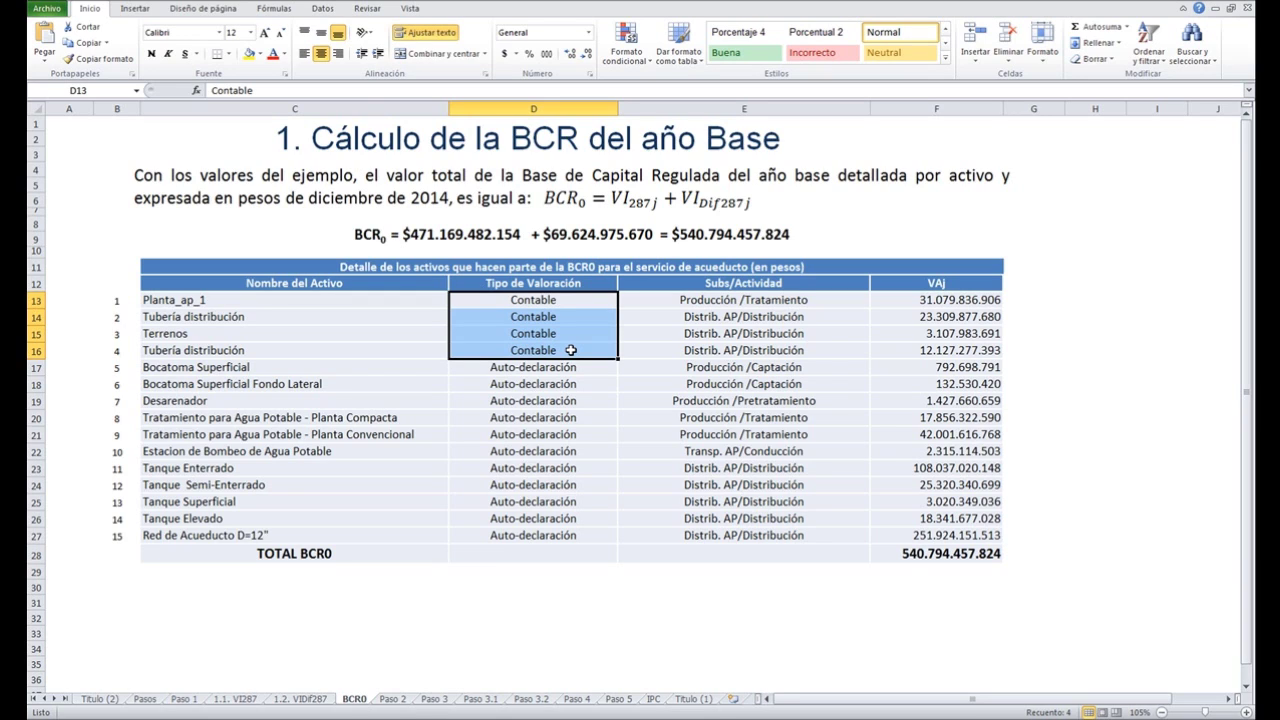
pyautogui.click(575, 368)
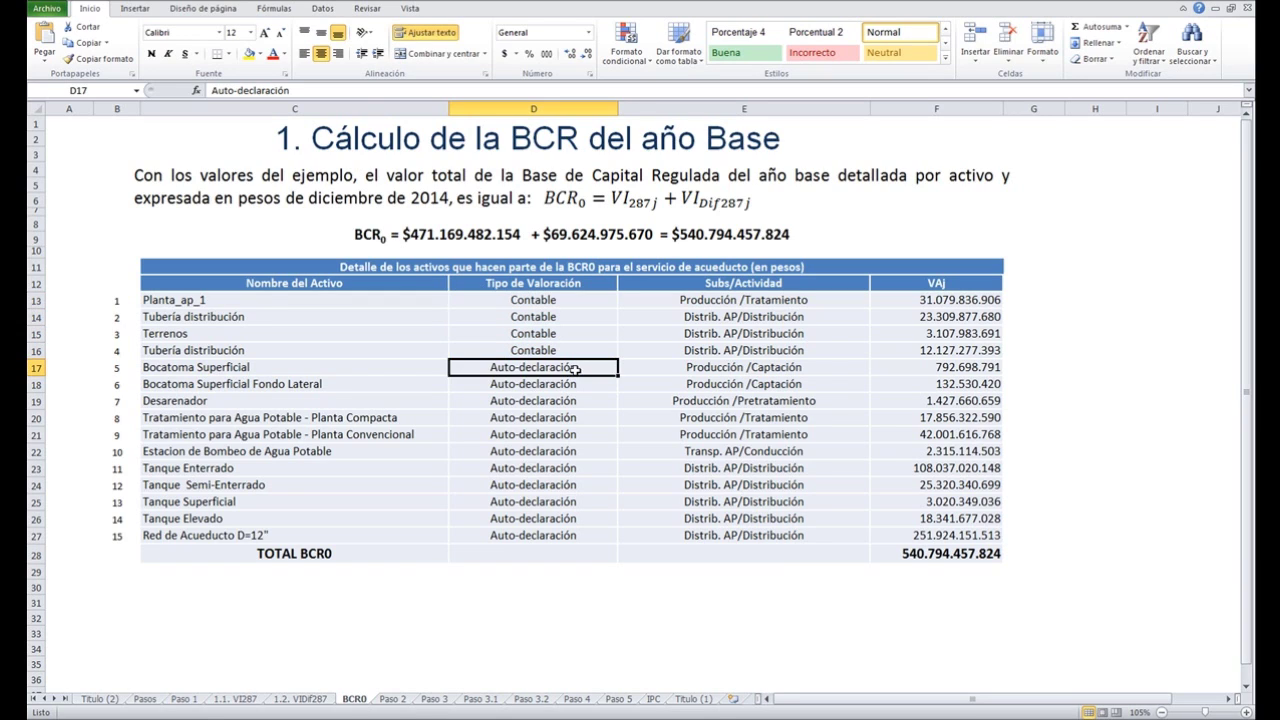
pyautogui.moveTo(575, 368); pyautogui.dragTo(565, 535)
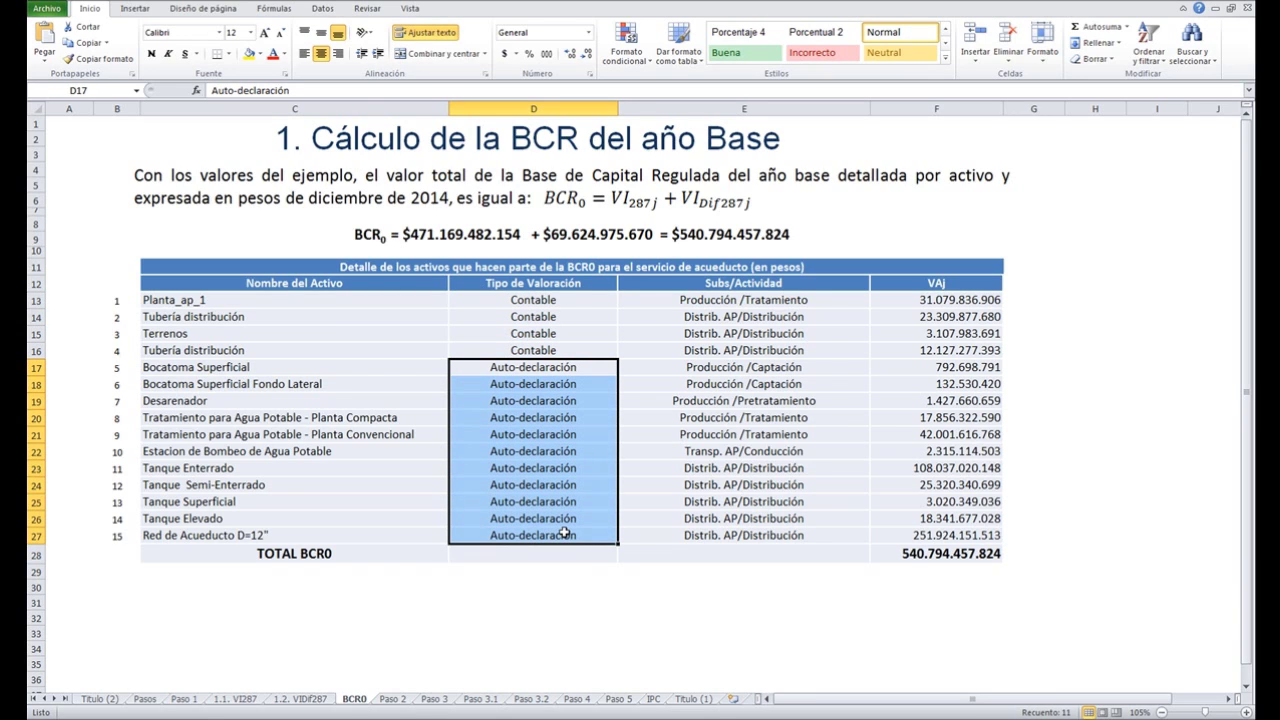
pyautogui.click(580, 604)
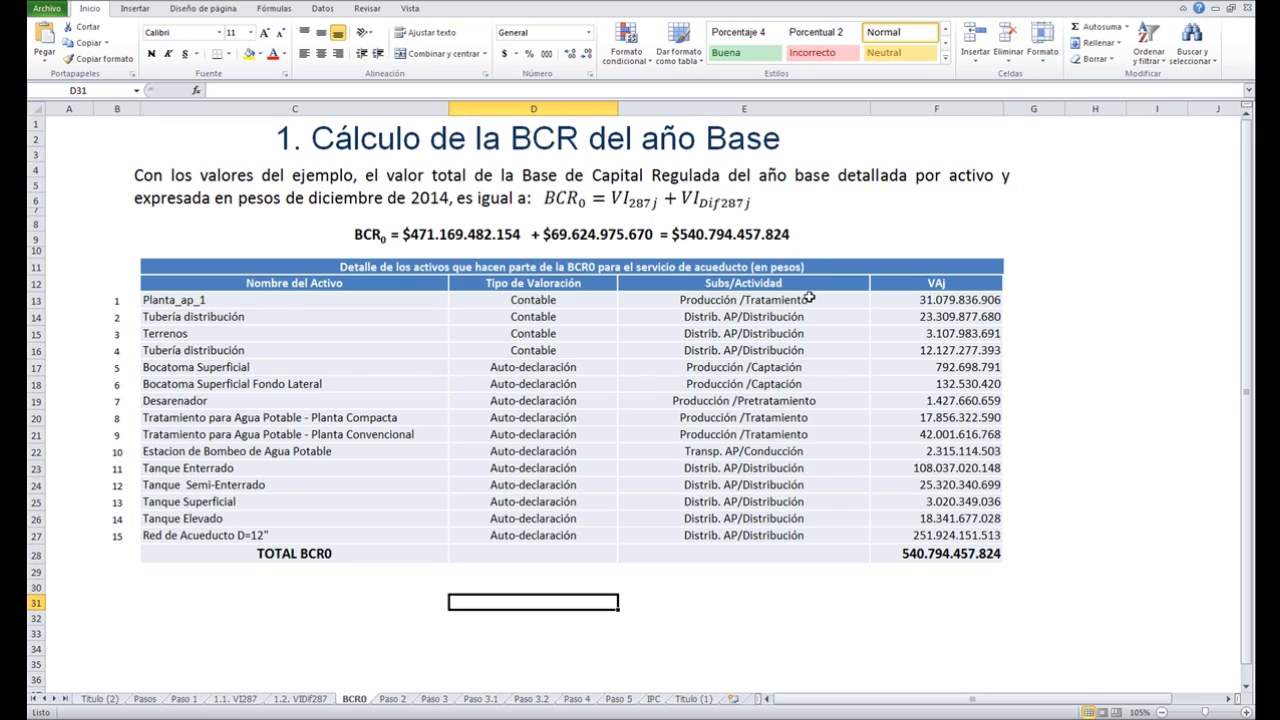
# Inspect the VAj cells one by one from Planta_ap_1 down to Tratamiento para Agua Potable - Planta Compacta
pyautogui.click(938, 294)
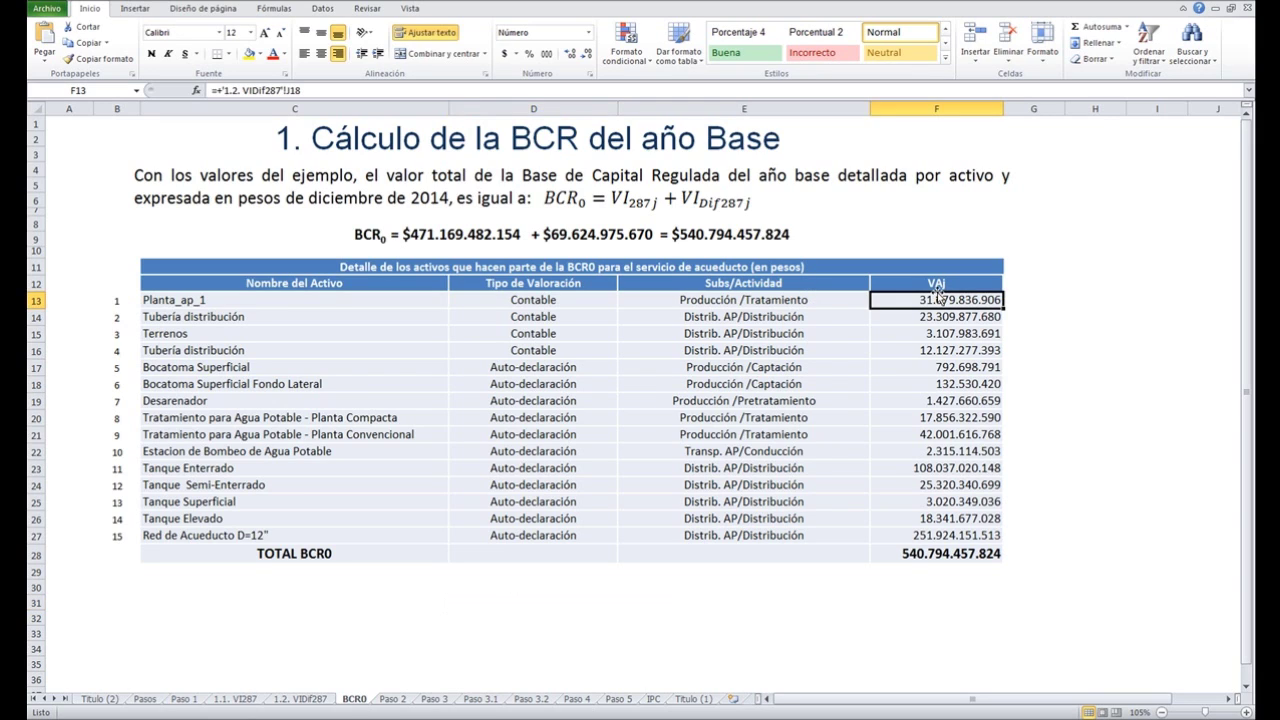
pyautogui.click(946, 318)
pyautogui.click(949, 335)
pyautogui.click(972, 351)
pyautogui.click(971, 366)
pyautogui.click(967, 388)
pyautogui.click(970, 401)
pyautogui.click(970, 426)
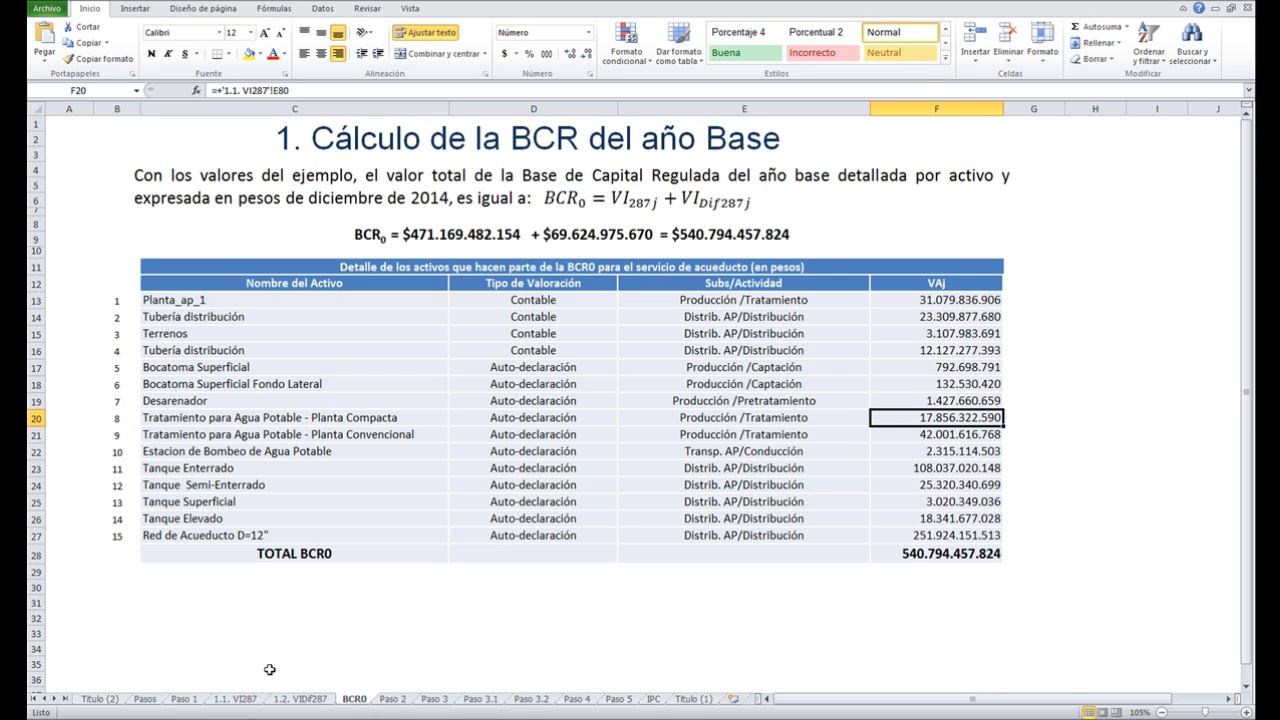
# On the Paso 2 sheet, examine the POIR total and the years in which each project's investment is scheduled
pyautogui.click(392, 699)
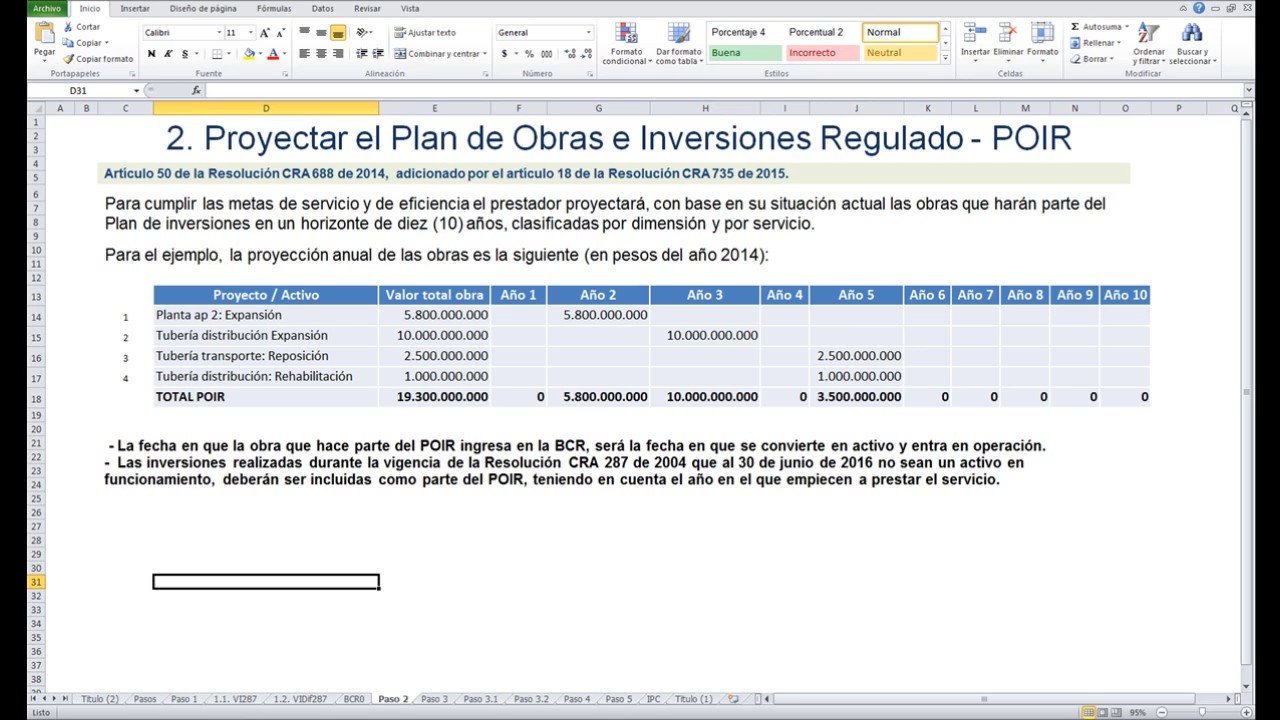
pyautogui.click(395, 397)
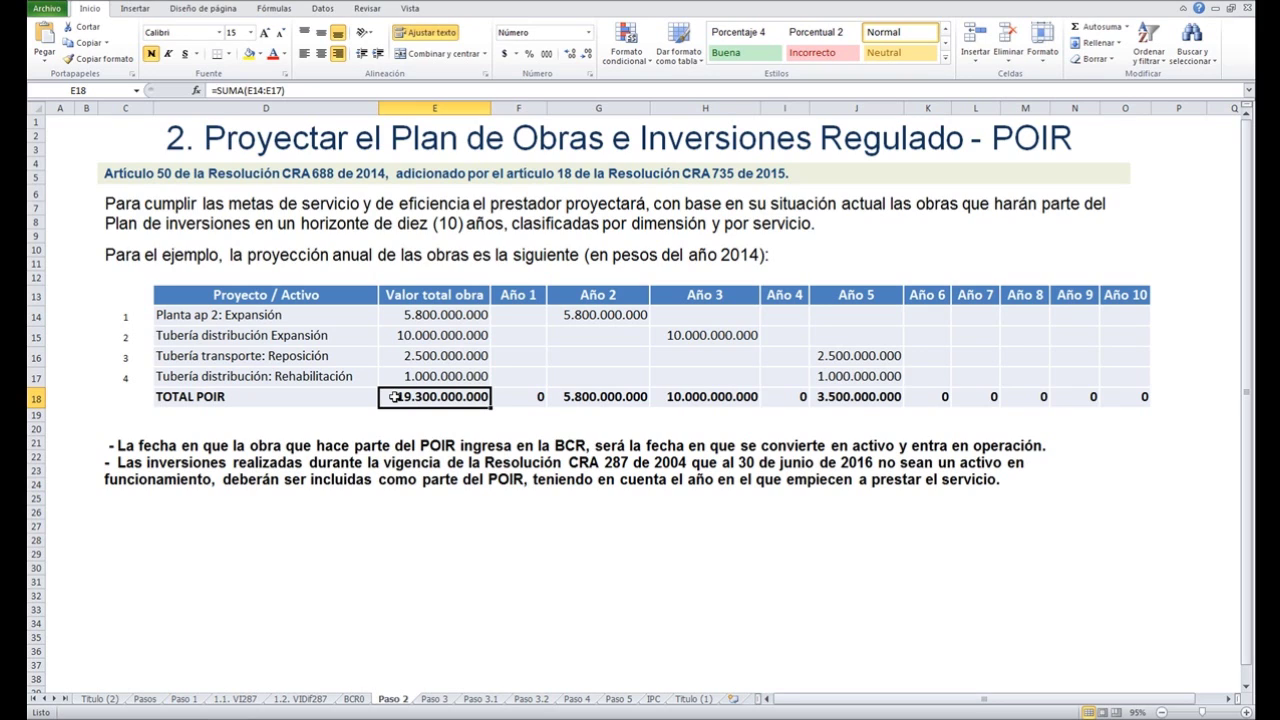
pyautogui.click(618, 292)
pyautogui.click(860, 297)
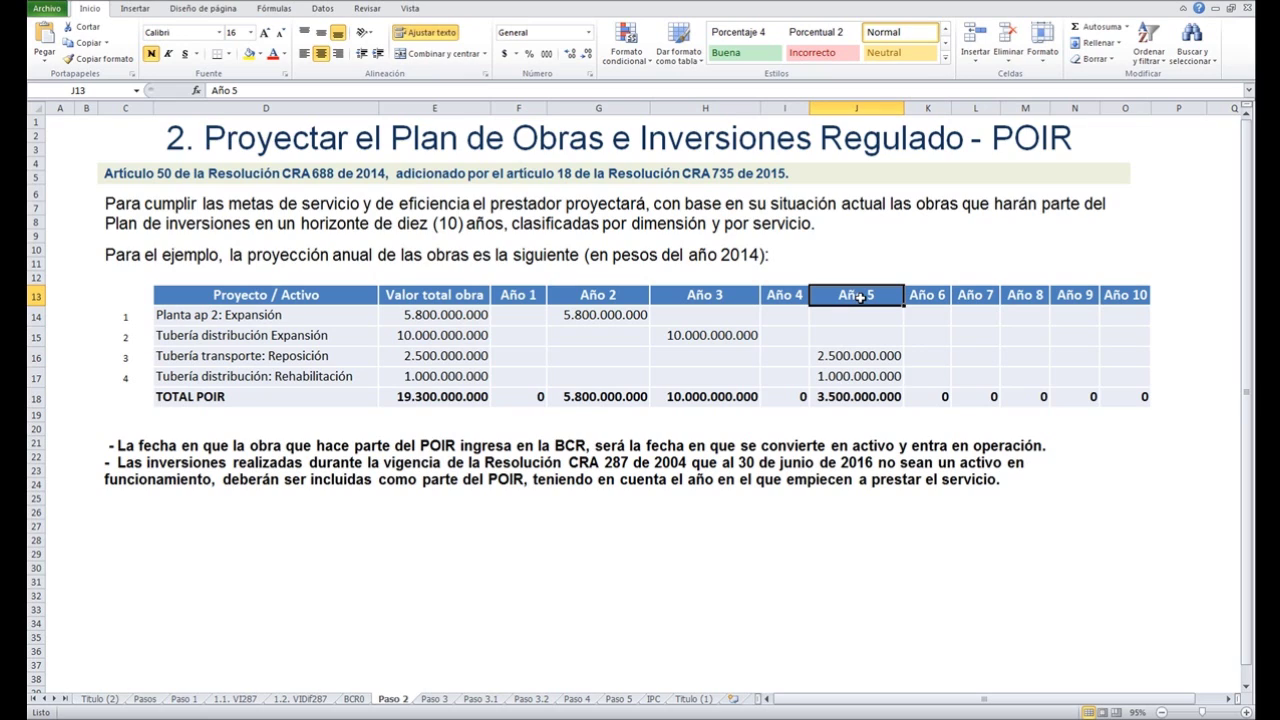
pyautogui.click(621, 316)
pyautogui.click(685, 339)
pyautogui.click(849, 354)
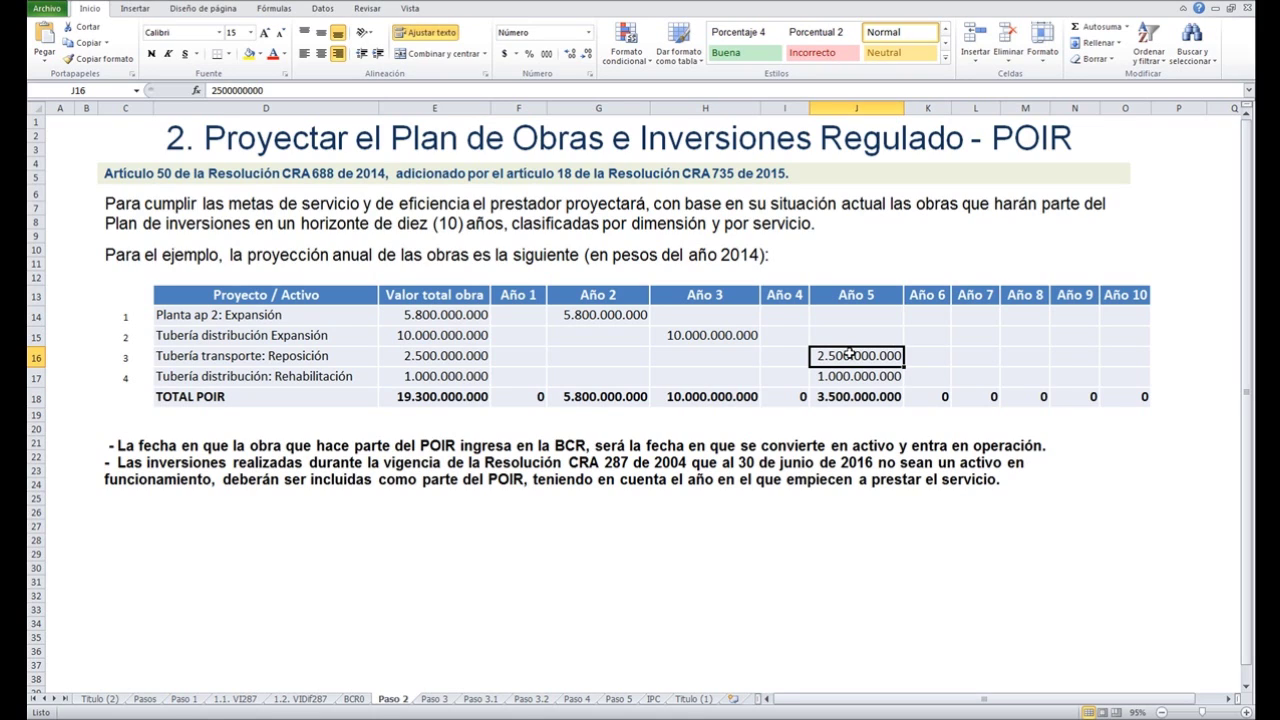
pyautogui.click(851, 378)
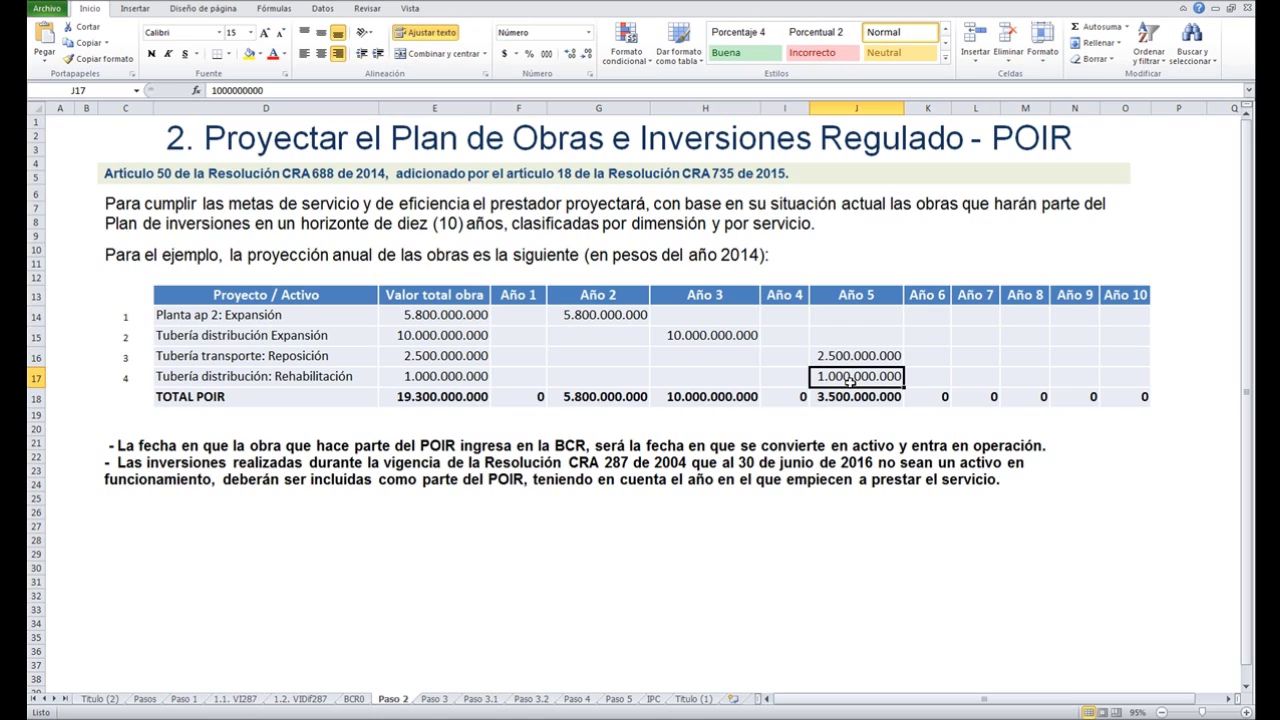
# Recheck the investment amounts of the four POIR projects in Año 2, Año 3 and Año 5
pyautogui.click(630, 318)
pyautogui.click(685, 338)
pyautogui.click(836, 352)
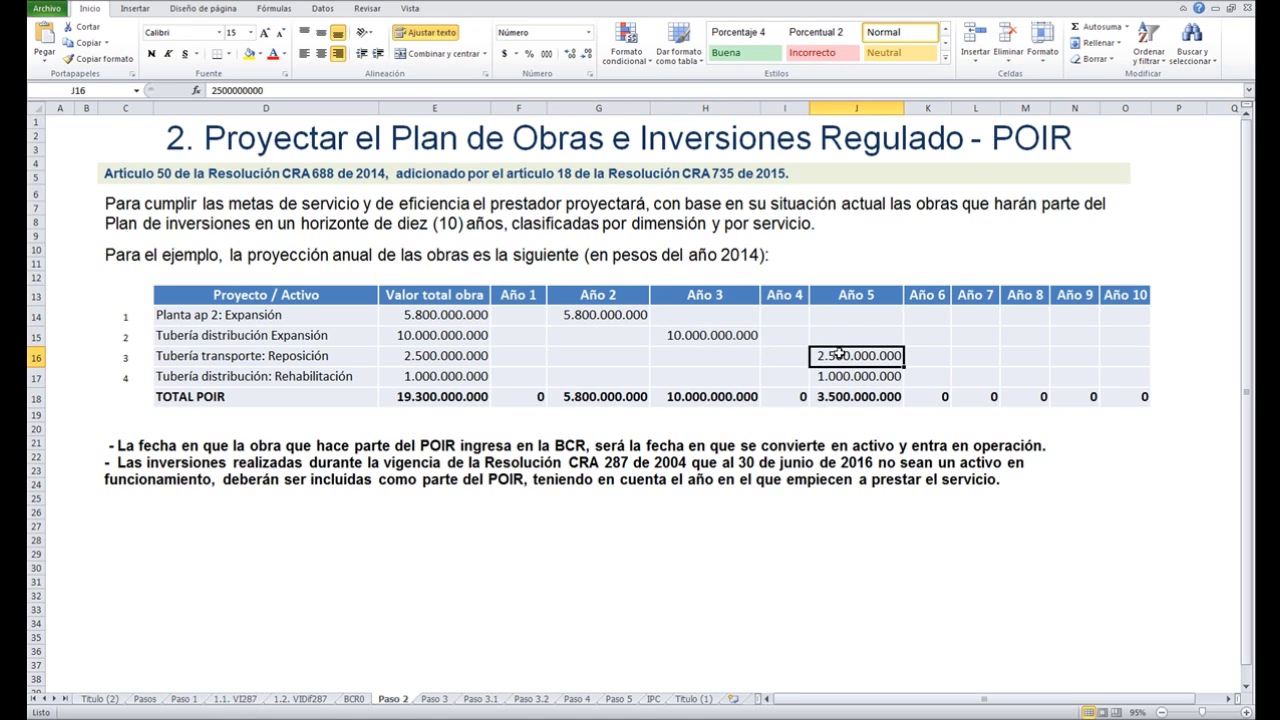
pyautogui.click(852, 379)
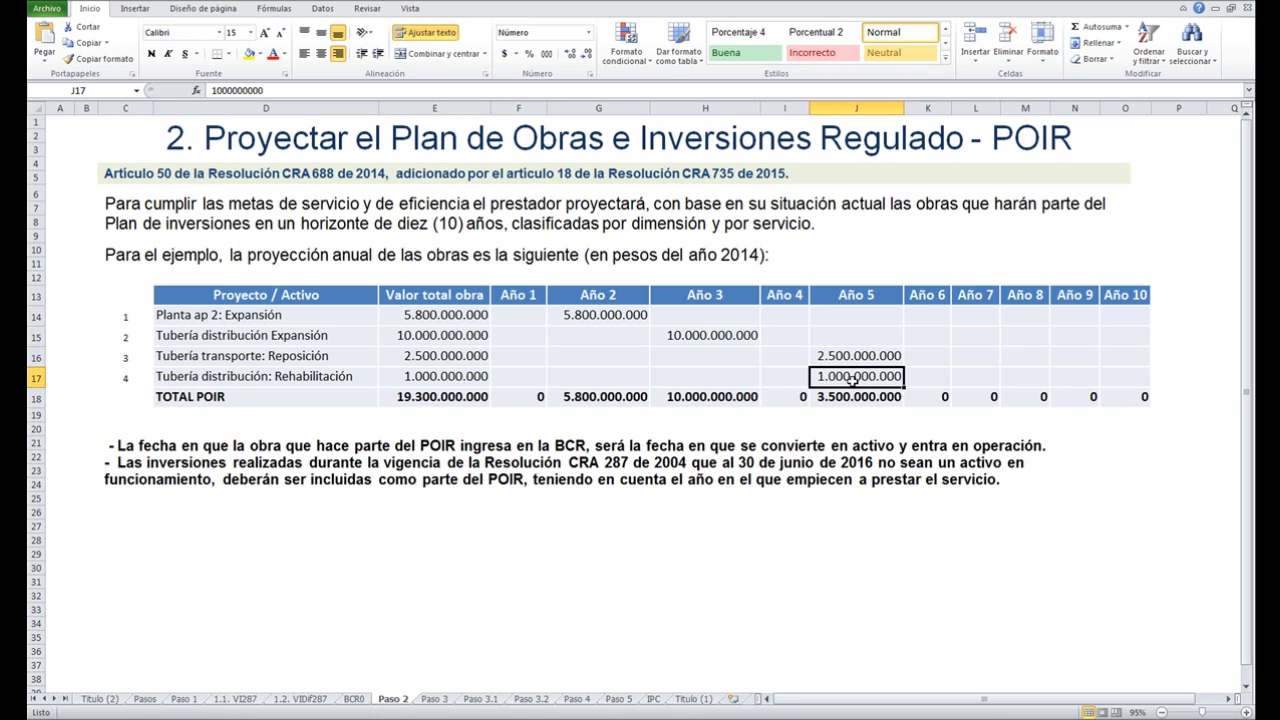
pyautogui.click(867, 355)
pyautogui.click(877, 375)
pyautogui.click(875, 356)
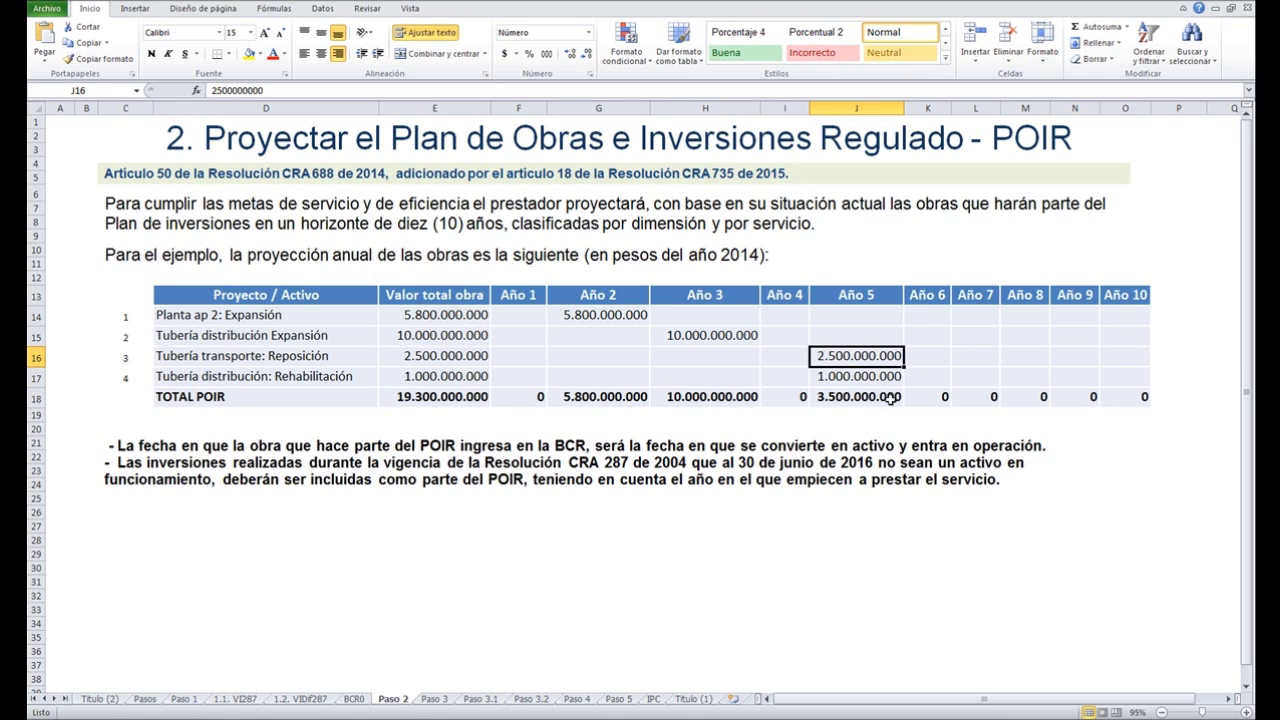
# Compare the TOTAL POIR cells of Año 2, Año 3 and Año 5 with the project amounts above them
pyautogui.click(629, 398)
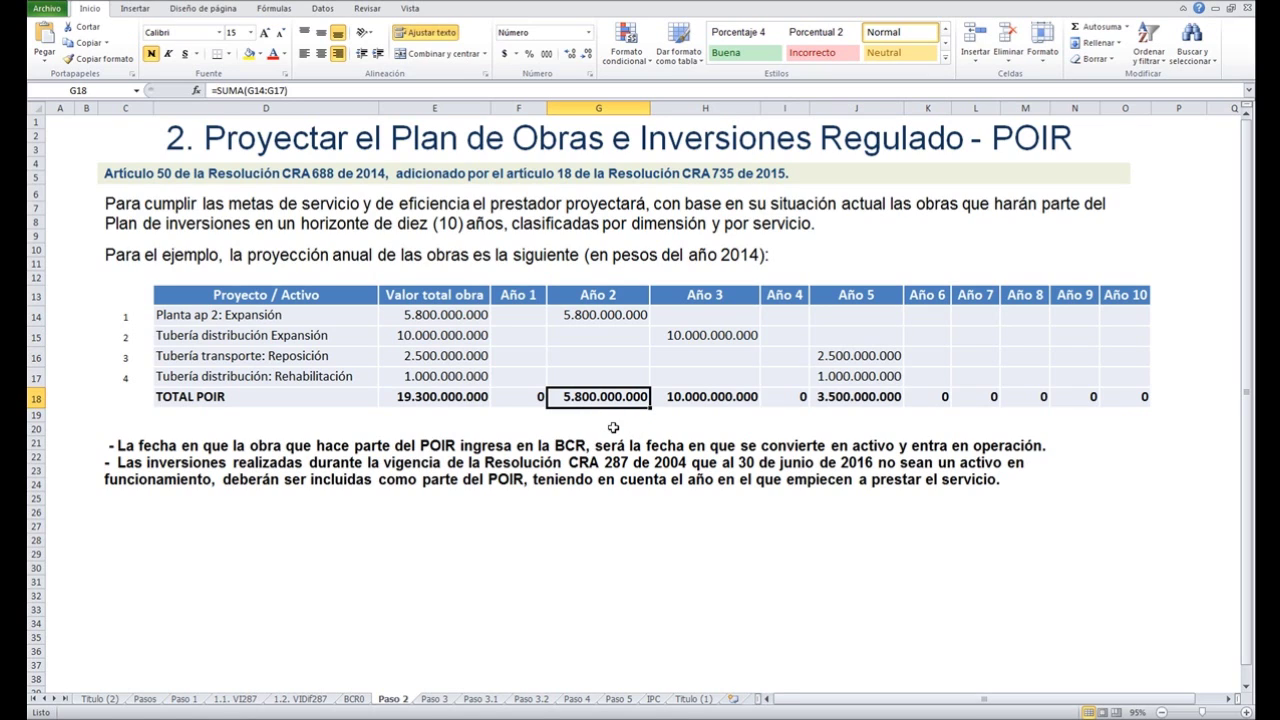
pyautogui.click(722, 338)
pyautogui.click(724, 396)
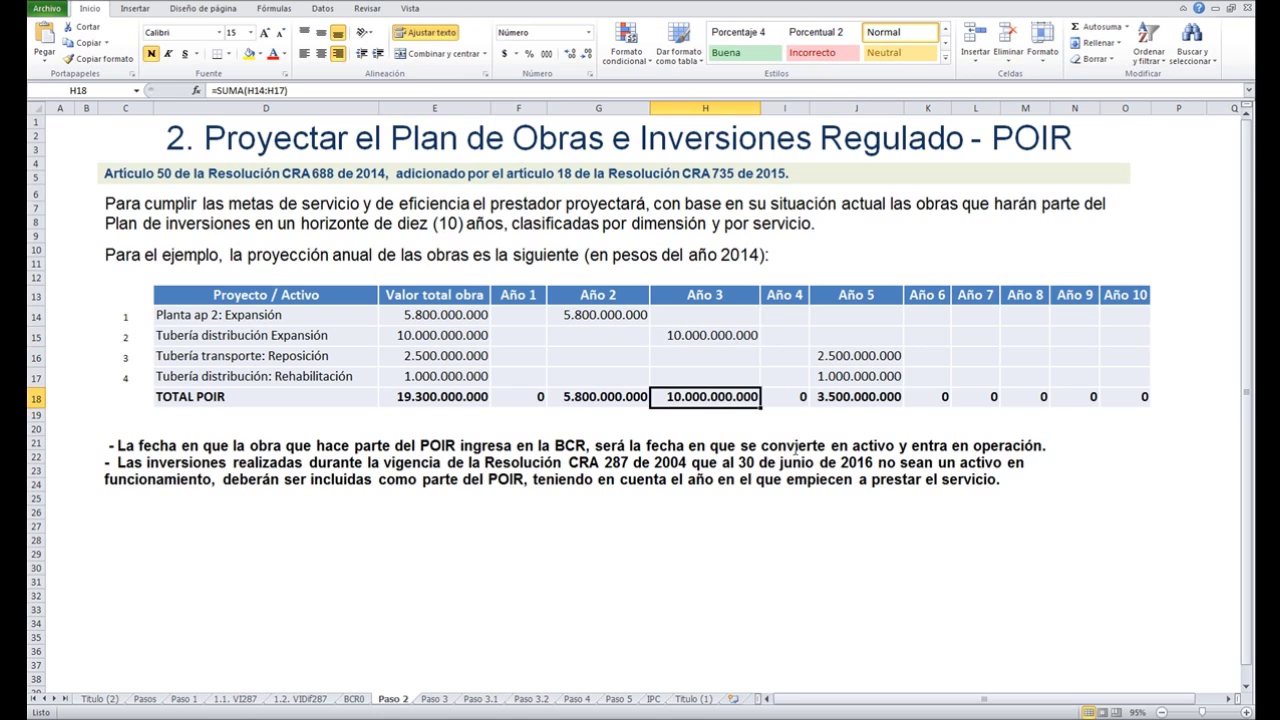
pyautogui.click(893, 354)
pyautogui.click(893, 375)
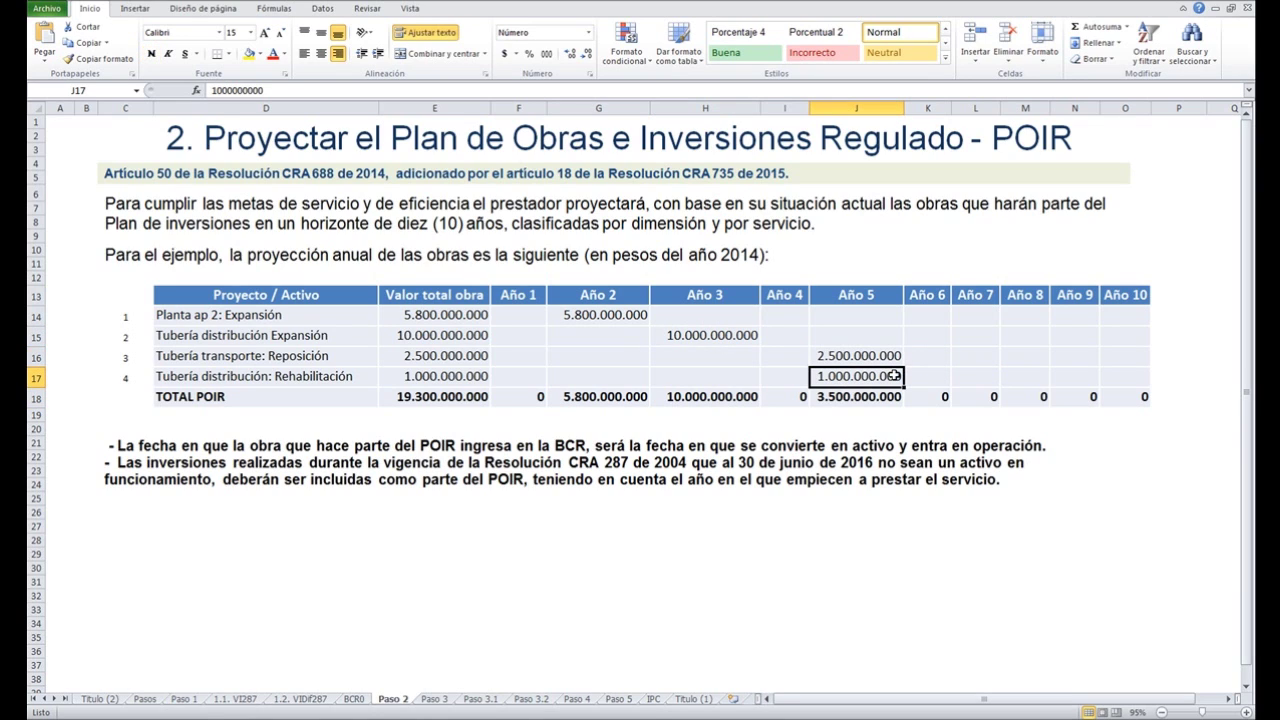
pyautogui.click(887, 399)
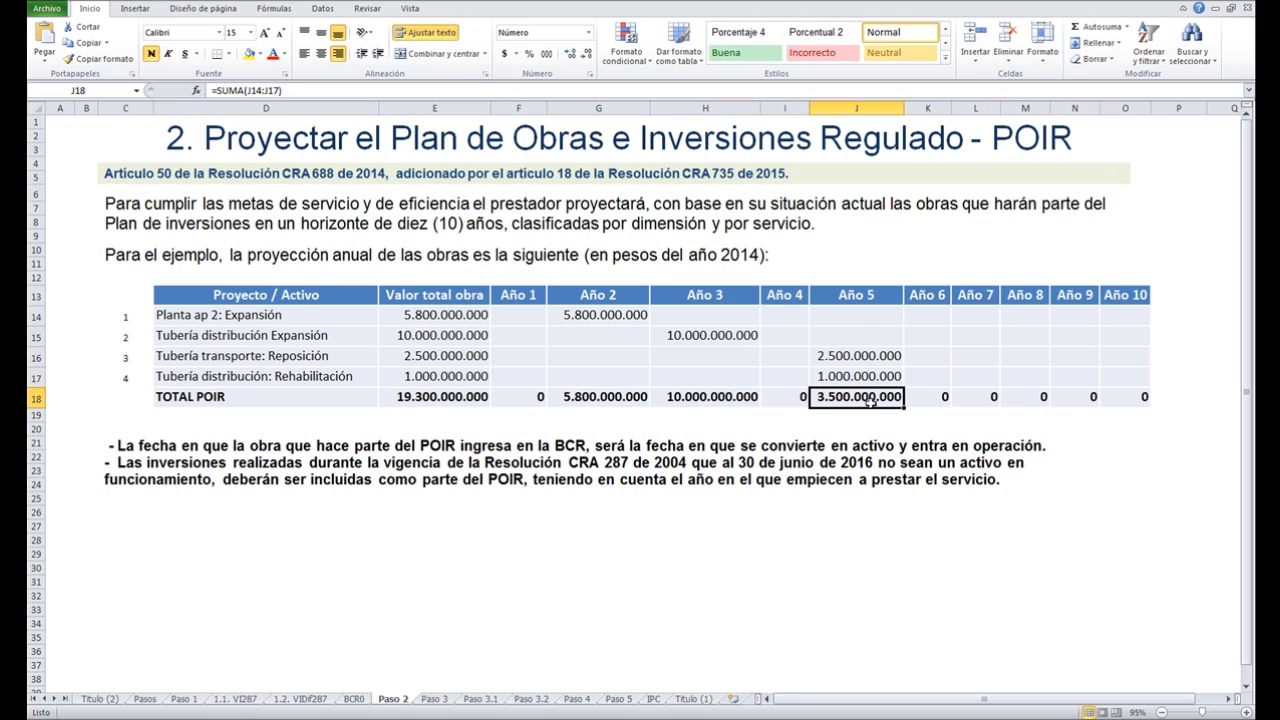
# Read the depreciation formulas on the Paso 3 sheet and examine the Subs / Actividad entries in the Paso 3.1 depreciation table
pyautogui.click(435, 700)
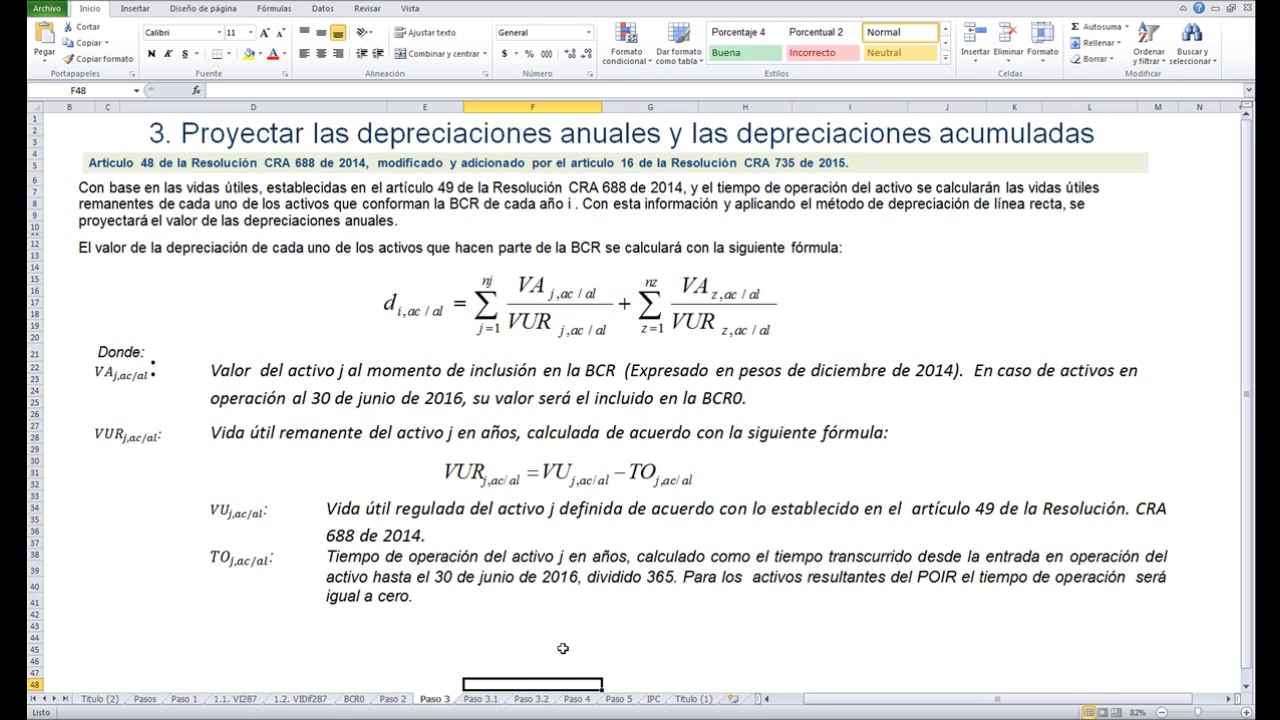
pyautogui.click(496, 702)
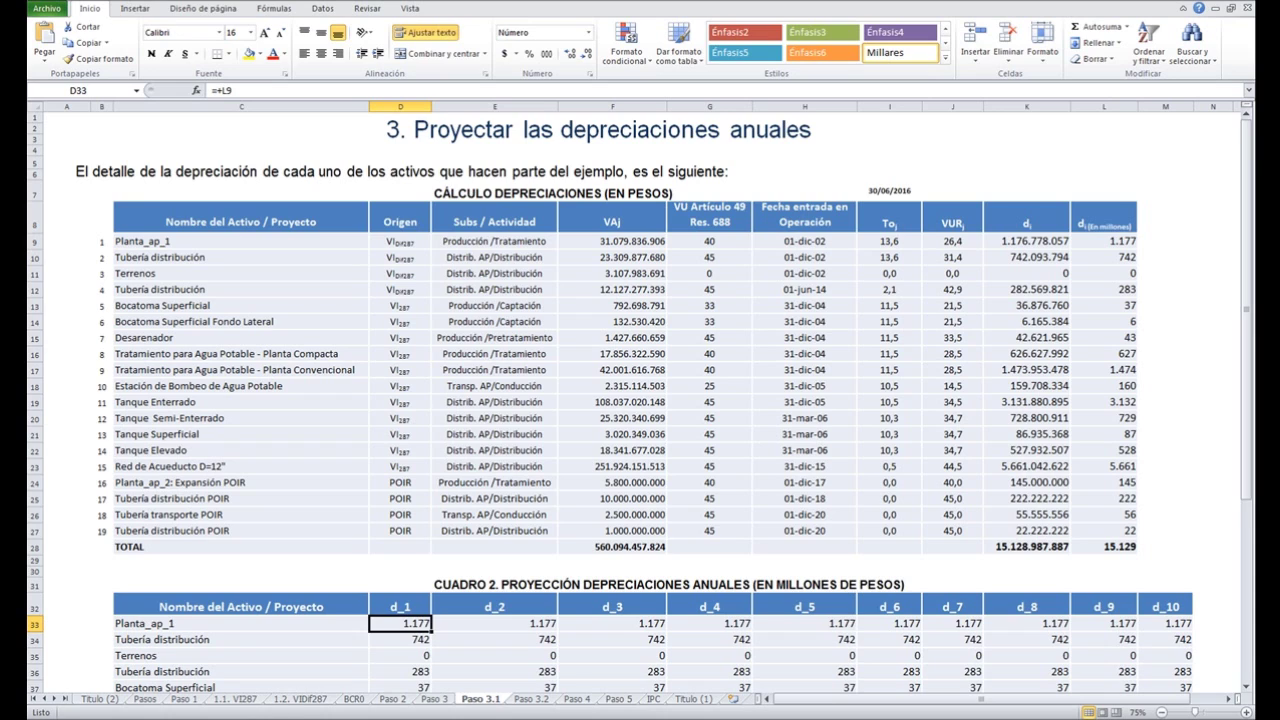
pyautogui.click(723, 214)
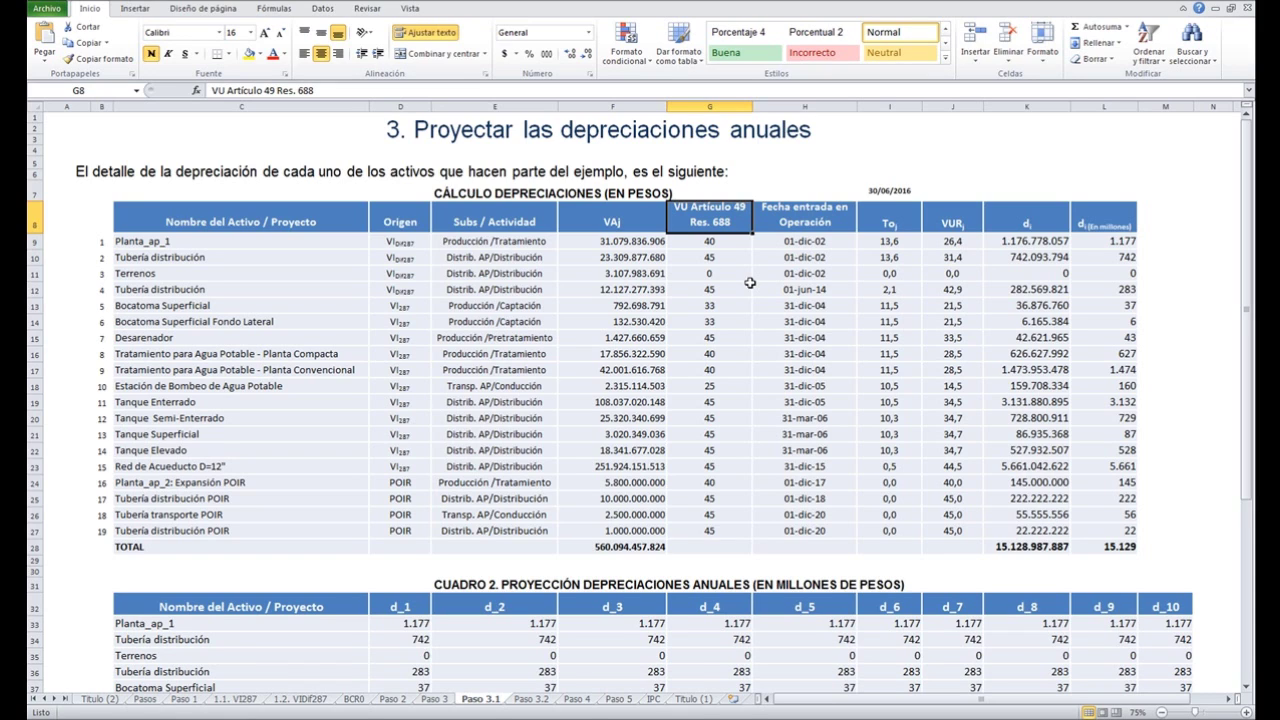
pyautogui.click(500, 244)
pyautogui.click(501, 257)
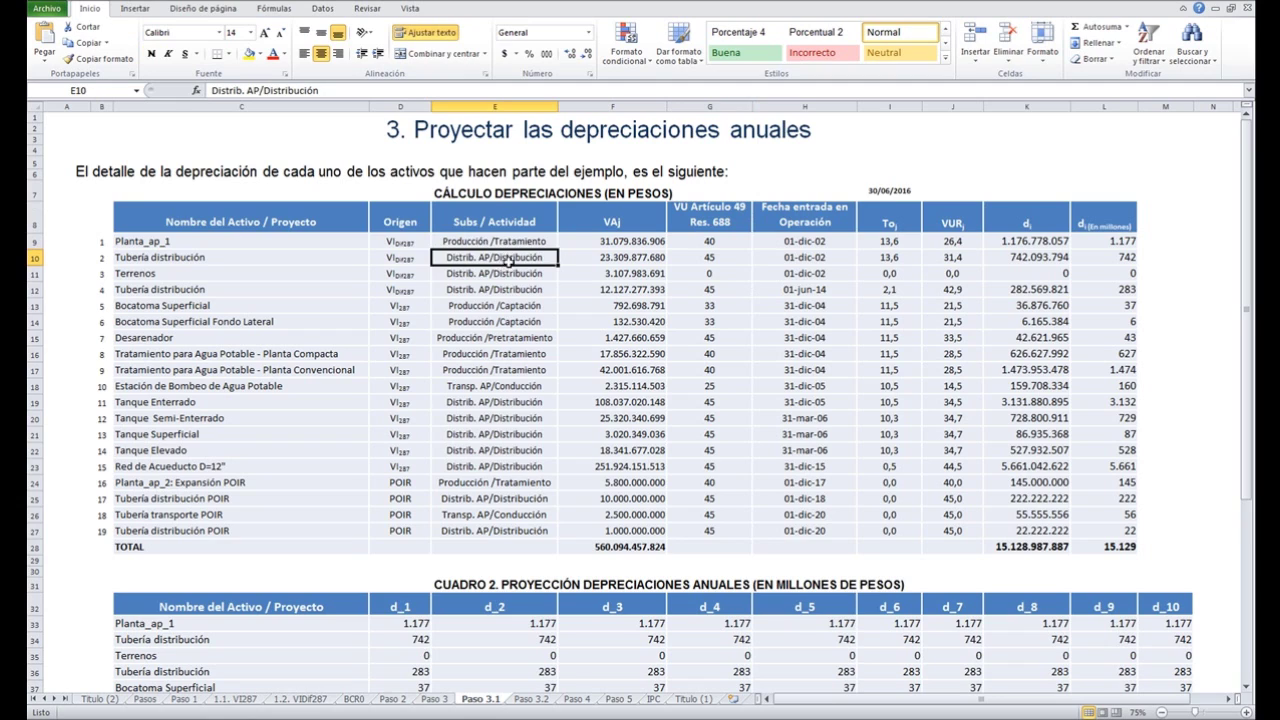
pyautogui.click(513, 277)
pyautogui.click(515, 290)
pyautogui.click(515, 305)
pyautogui.click(516, 322)
# Examine the regulated useful lives in the VU Artículo 49 Res. 688 column for several assets
pyautogui.click(697, 240)
pyautogui.click(704, 258)
pyautogui.click(711, 289)
pyautogui.click(719, 314)
pyautogui.click(714, 356)
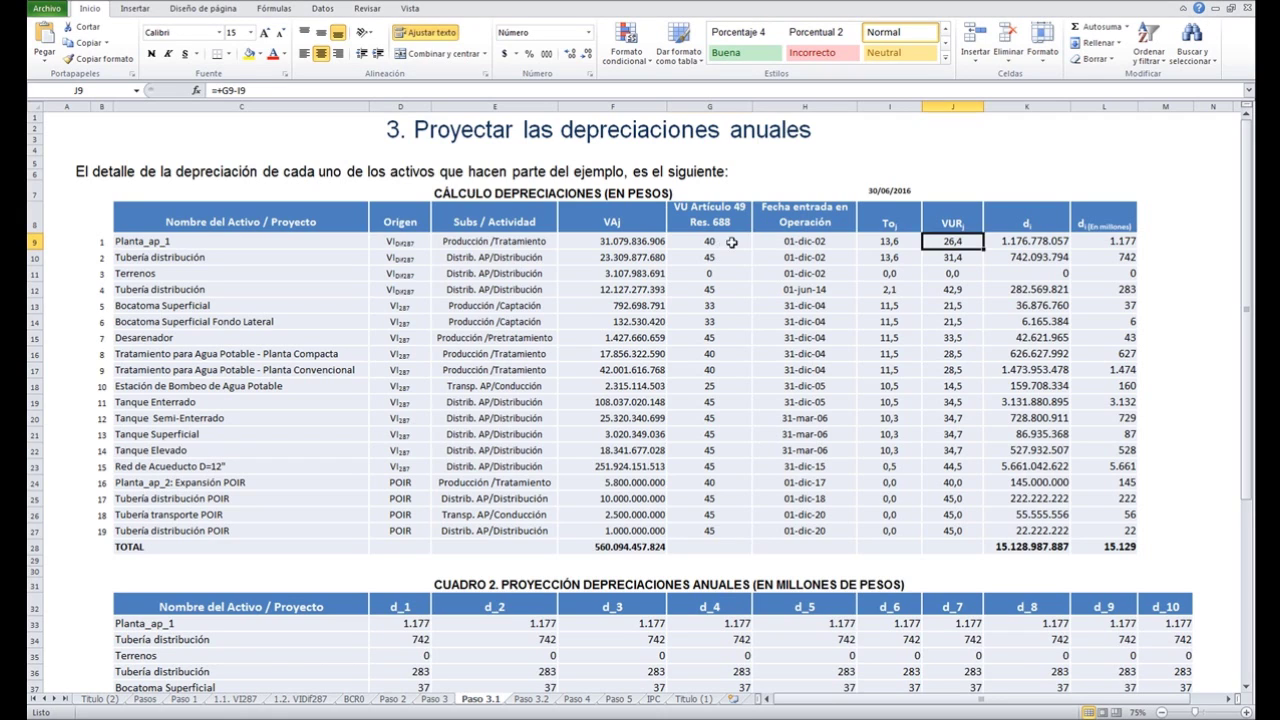
pyautogui.click(732, 242)
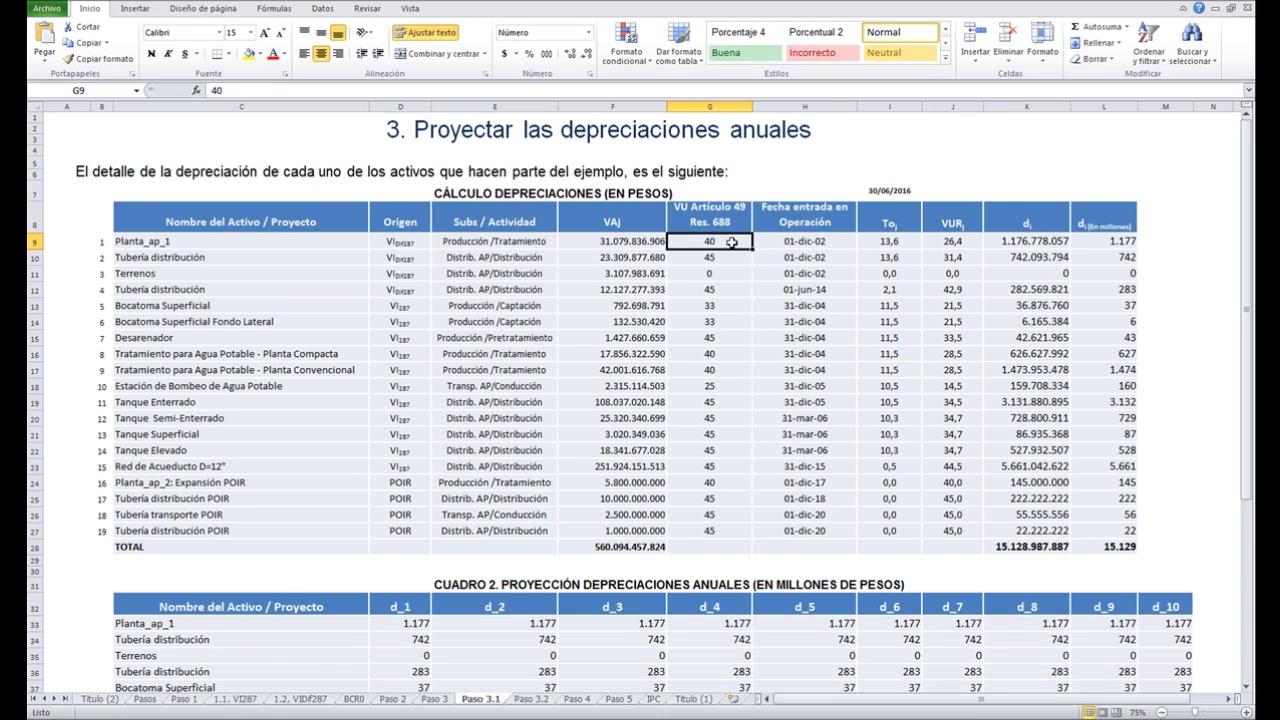
pyautogui.click(722, 258)
pyautogui.click(713, 304)
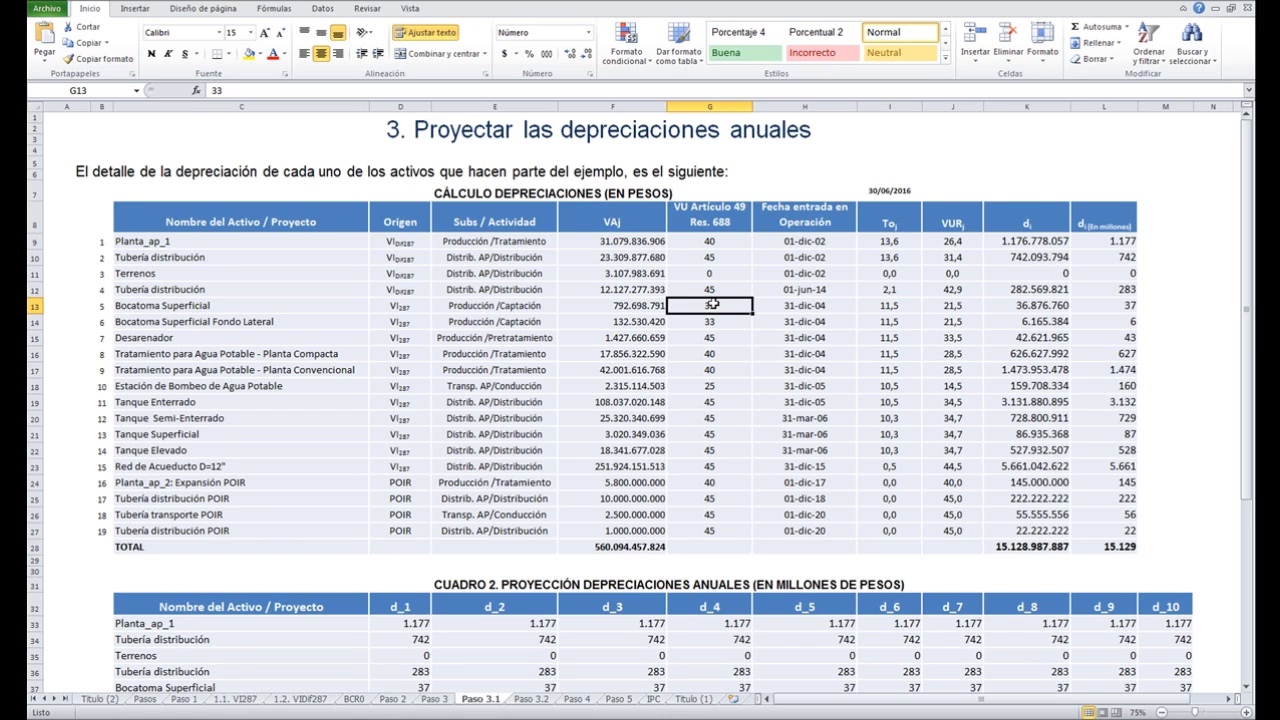
# Inspect the remaining useful life formula in the VURj column for Planta_ap_1 and the first Tubería distribución, leaving it as it is
pyautogui.click(888, 275)
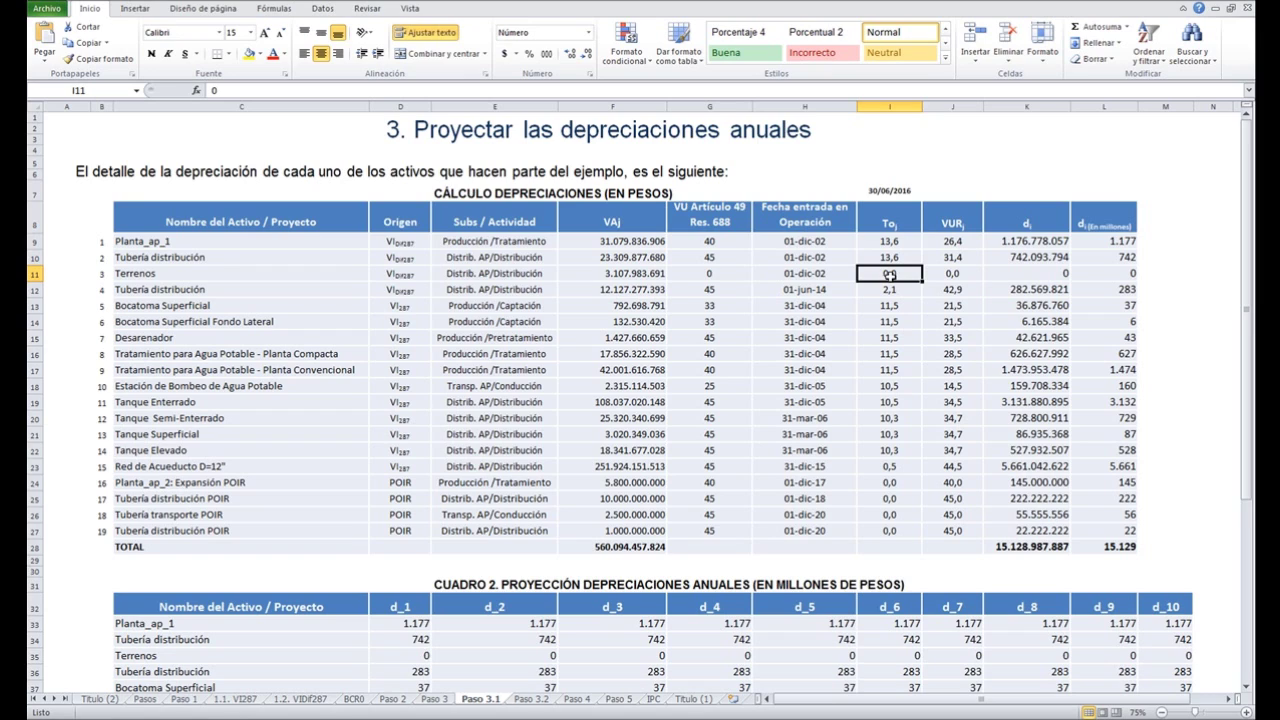
pyautogui.click(966, 242)
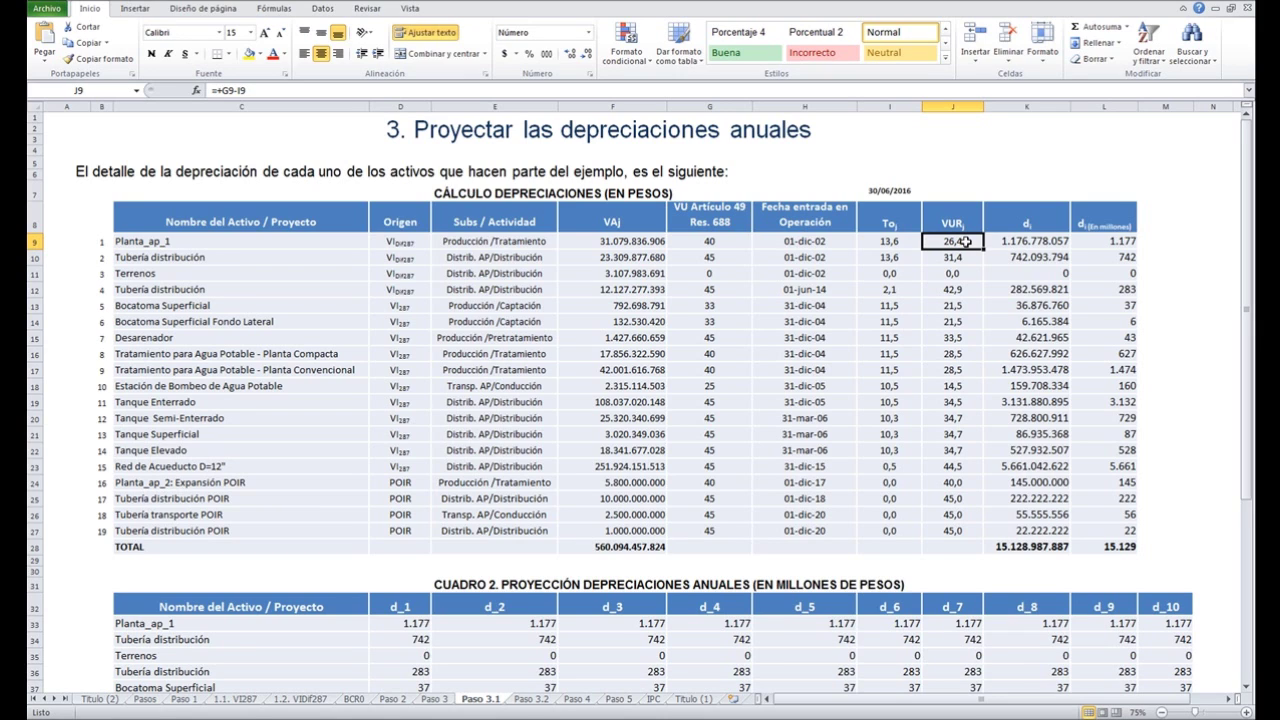
pyautogui.click(972, 259)
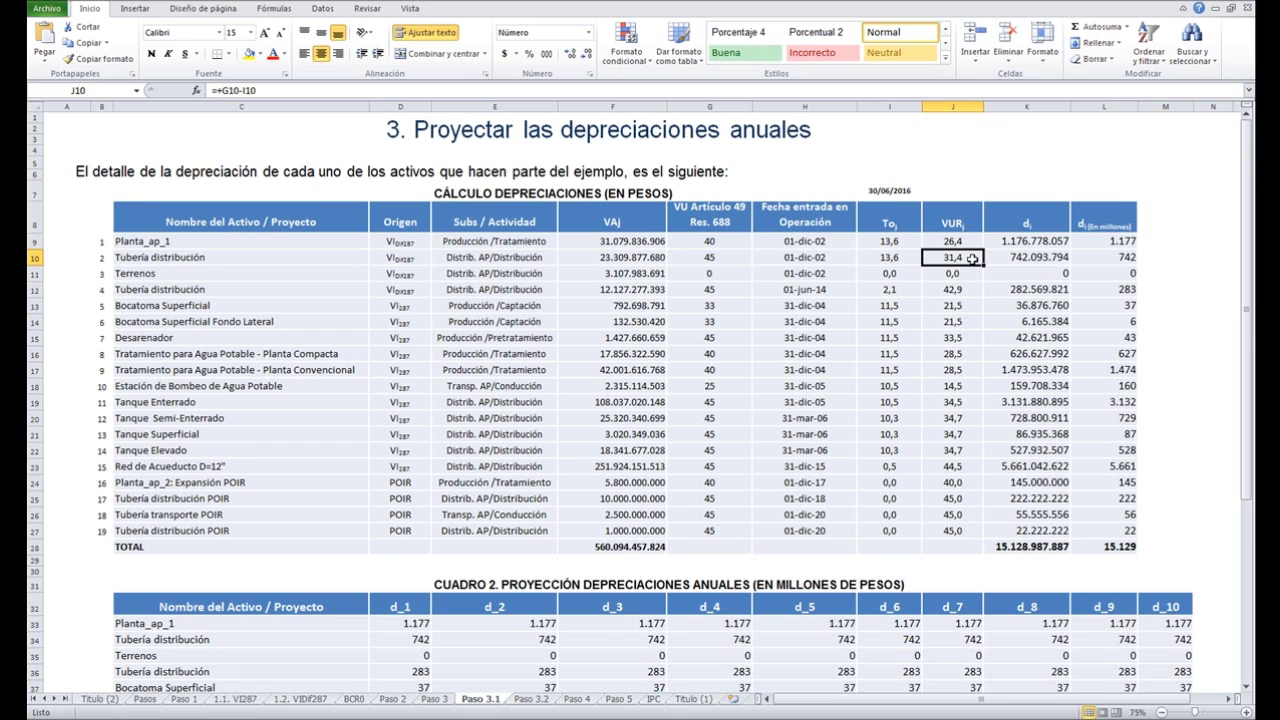
pyautogui.doubleClick(972, 259)
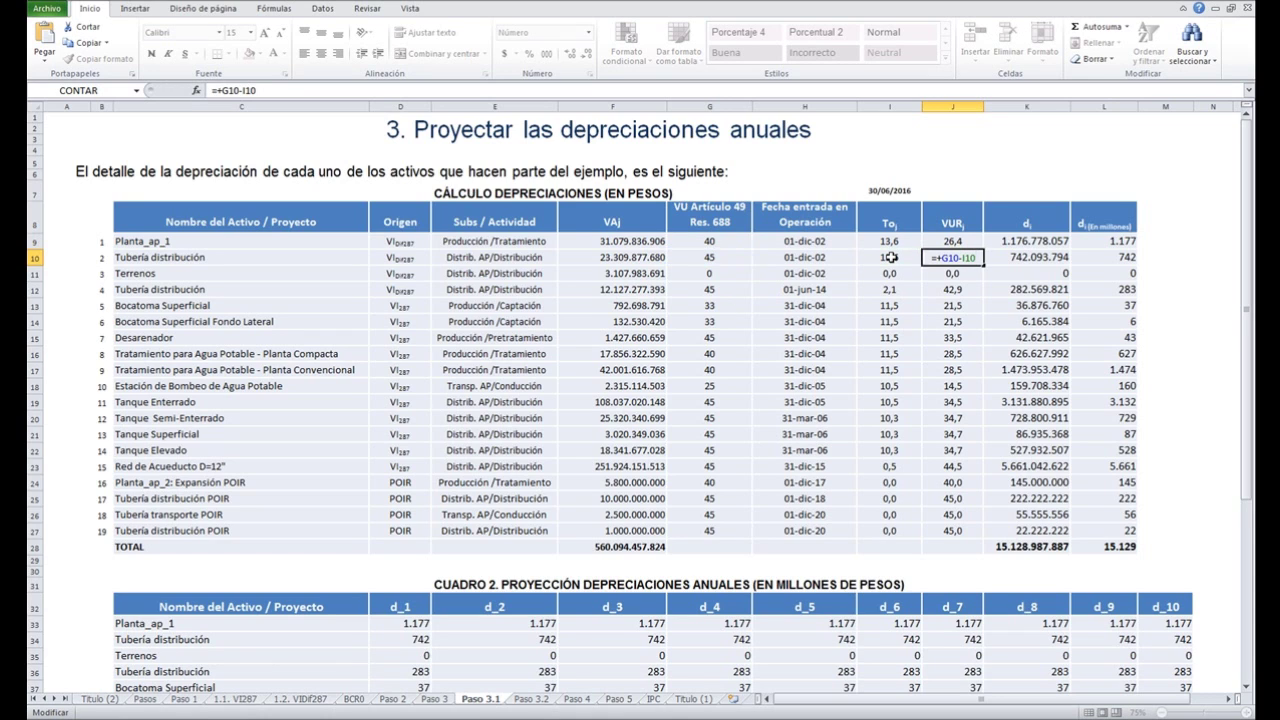
pyautogui.hotkey('ctrl', 'Return')
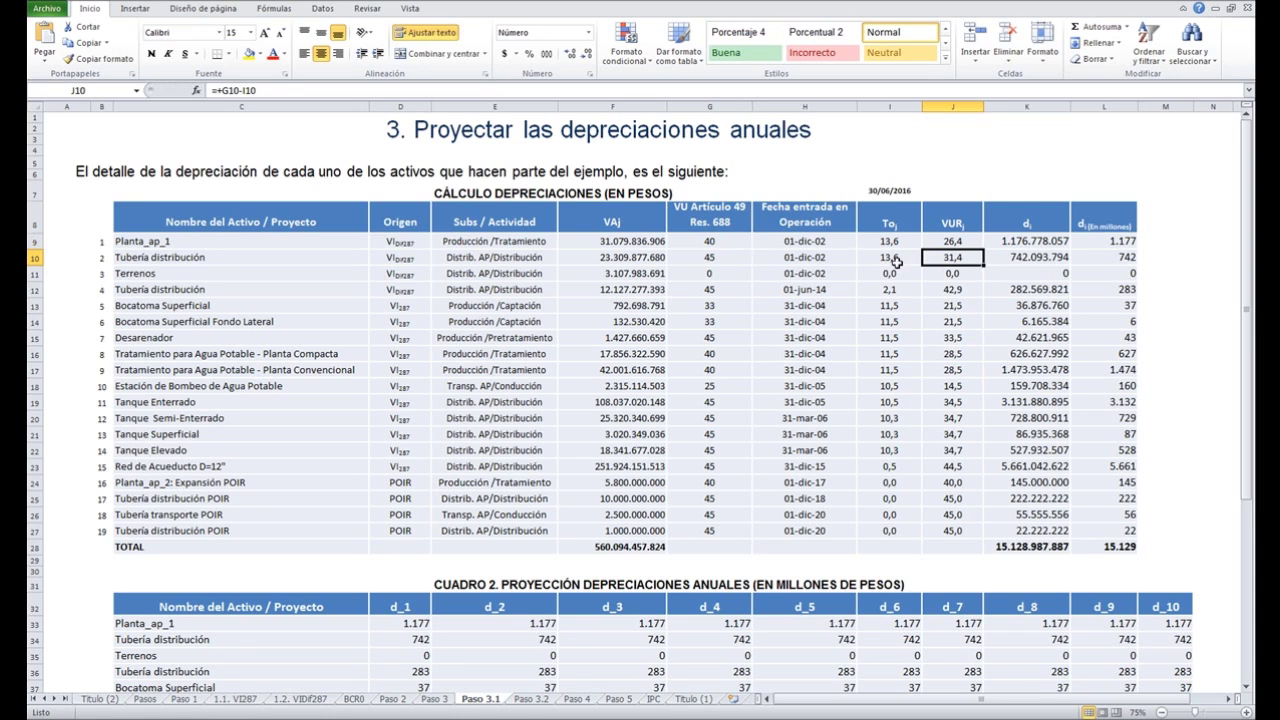
# Inspect the operating time formula in the Toj column for the two Tubería distribución rows, including its referenced cells
pyautogui.click(890, 257)
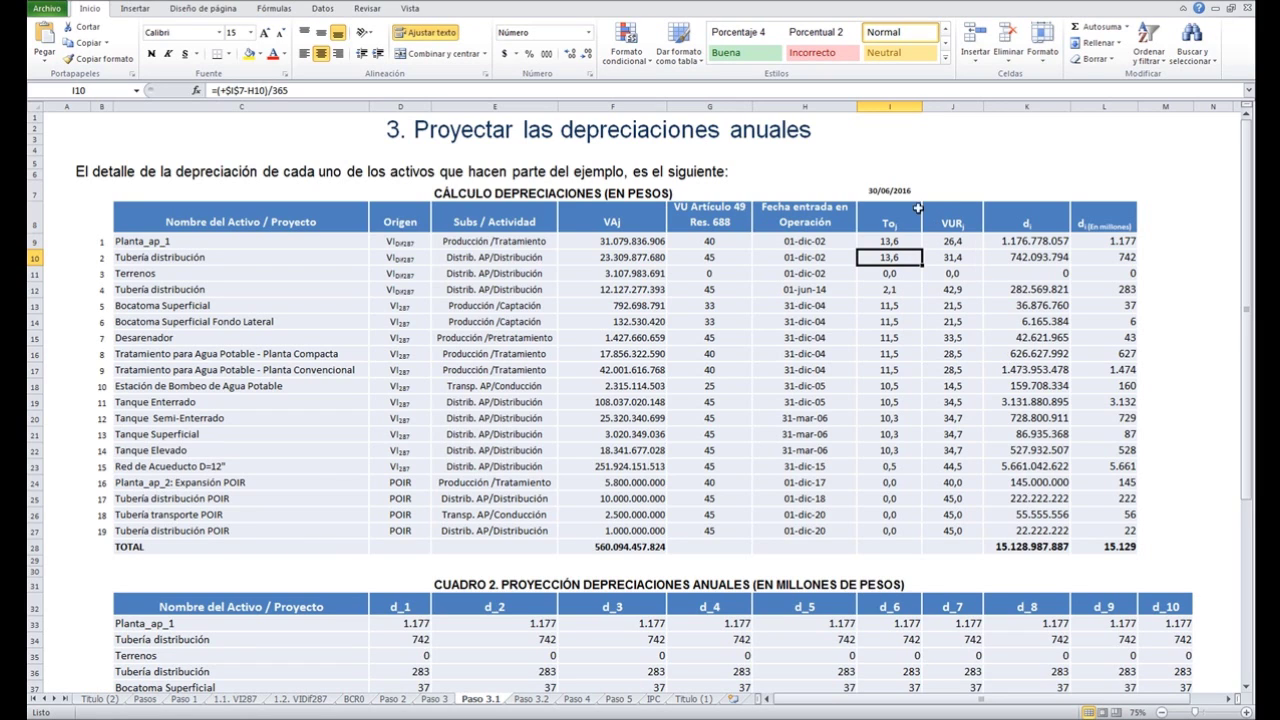
pyautogui.press('F2')
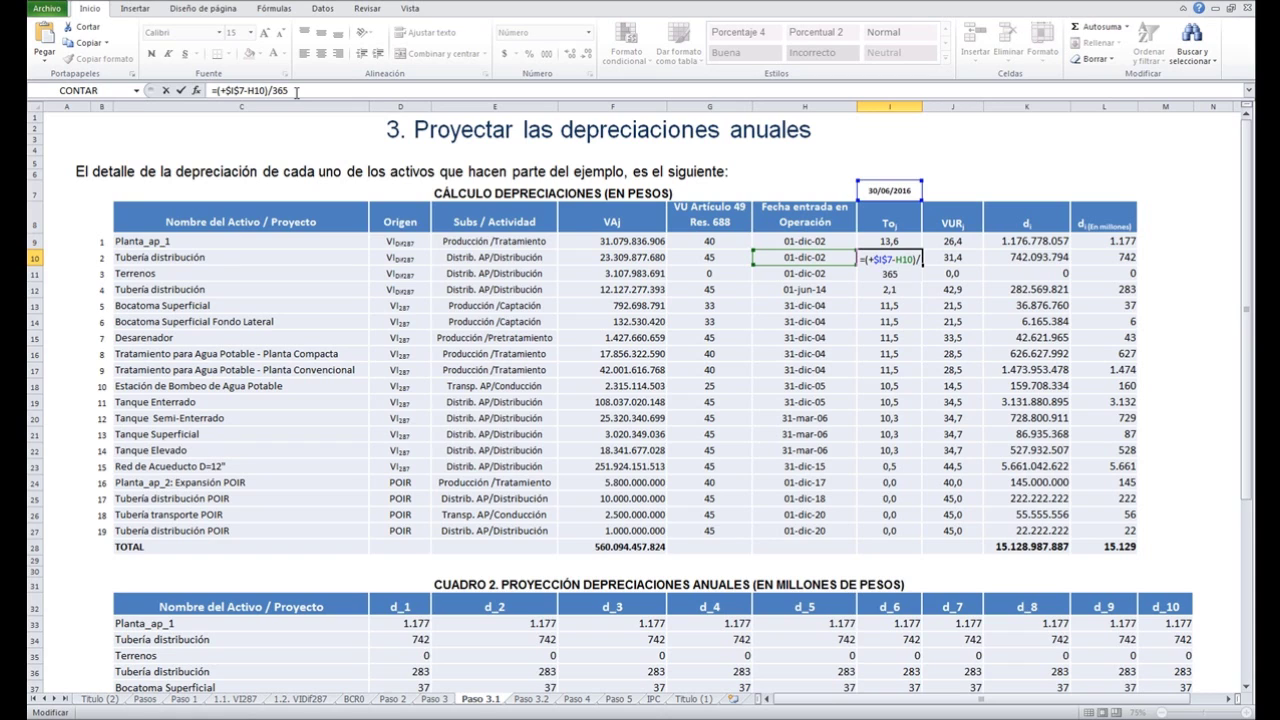
pyautogui.click(915, 292)
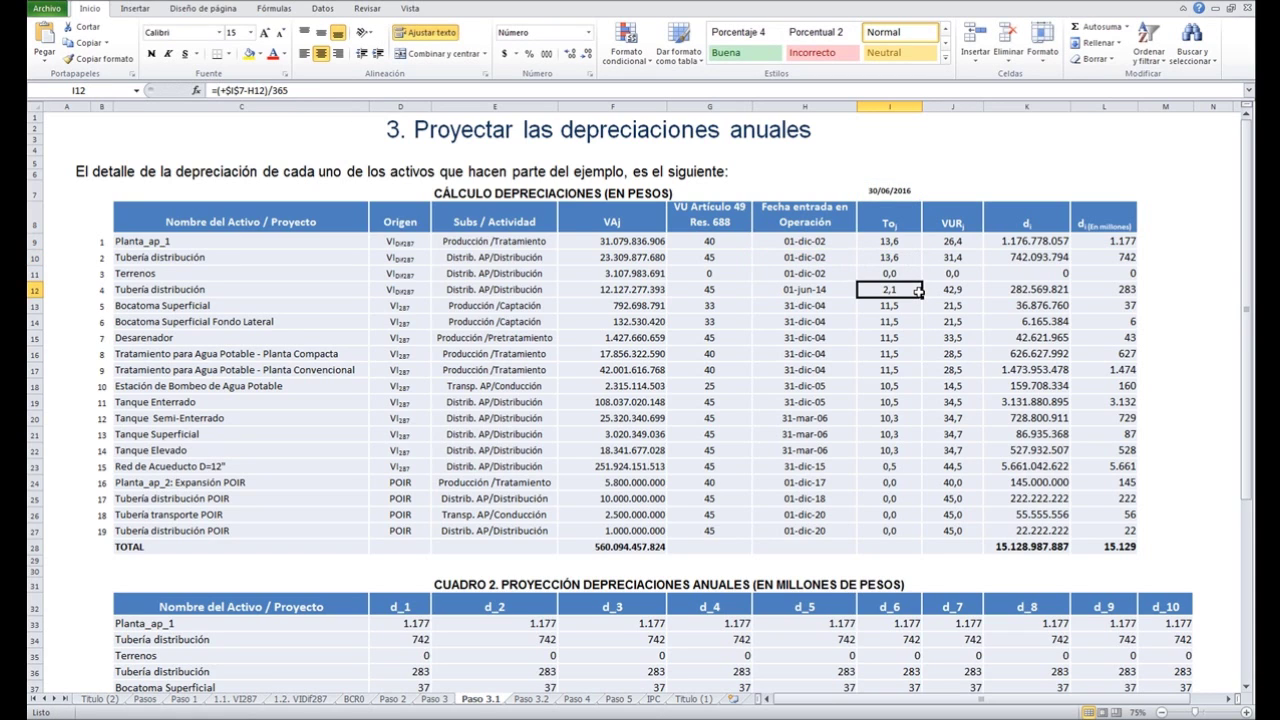
# Compare the useful life, operation start date, operating time and remaining useful life entries for Planta_ap_1 and the rows down to the second Tubería distribución
pyautogui.click(897, 240)
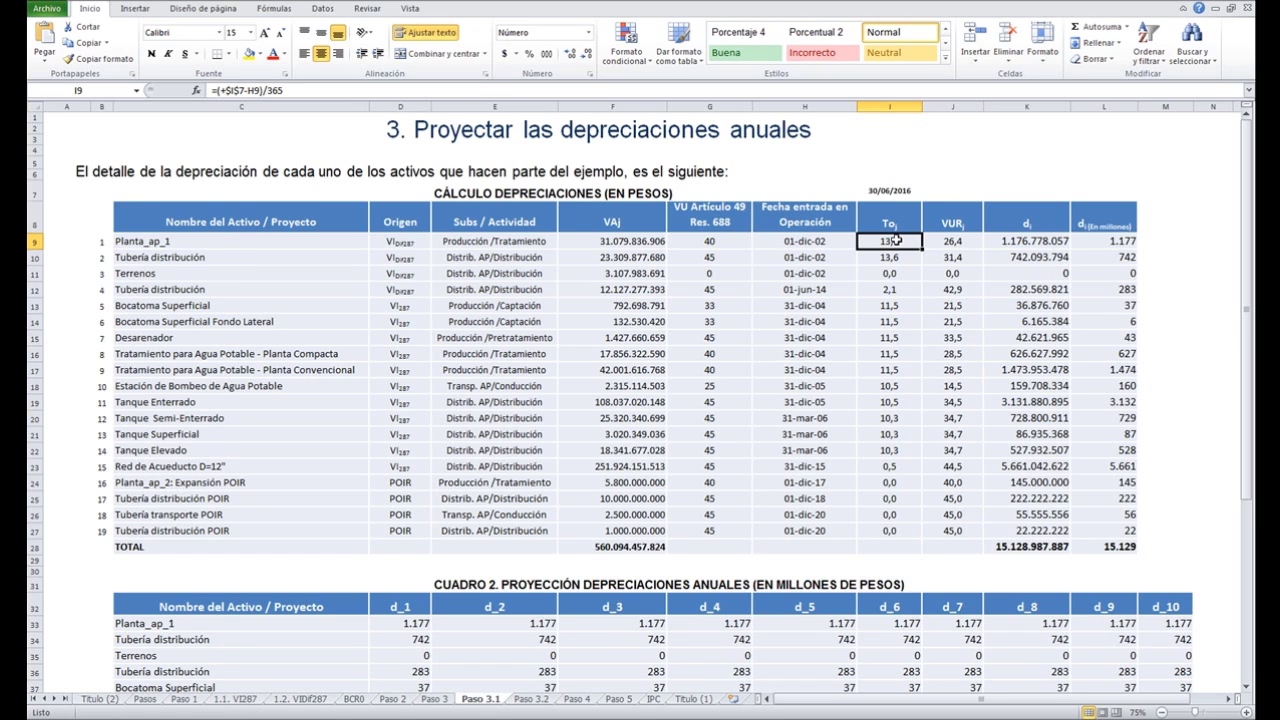
pyautogui.click(970, 242)
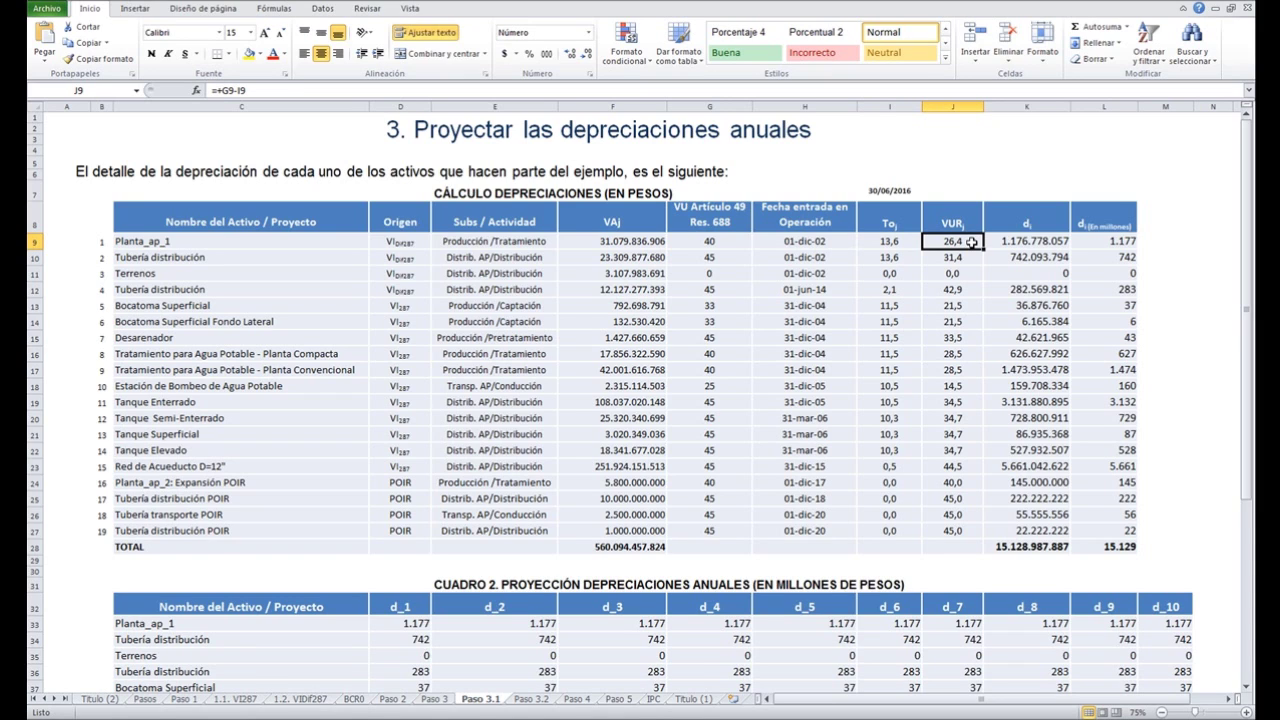
pyautogui.click(725, 259)
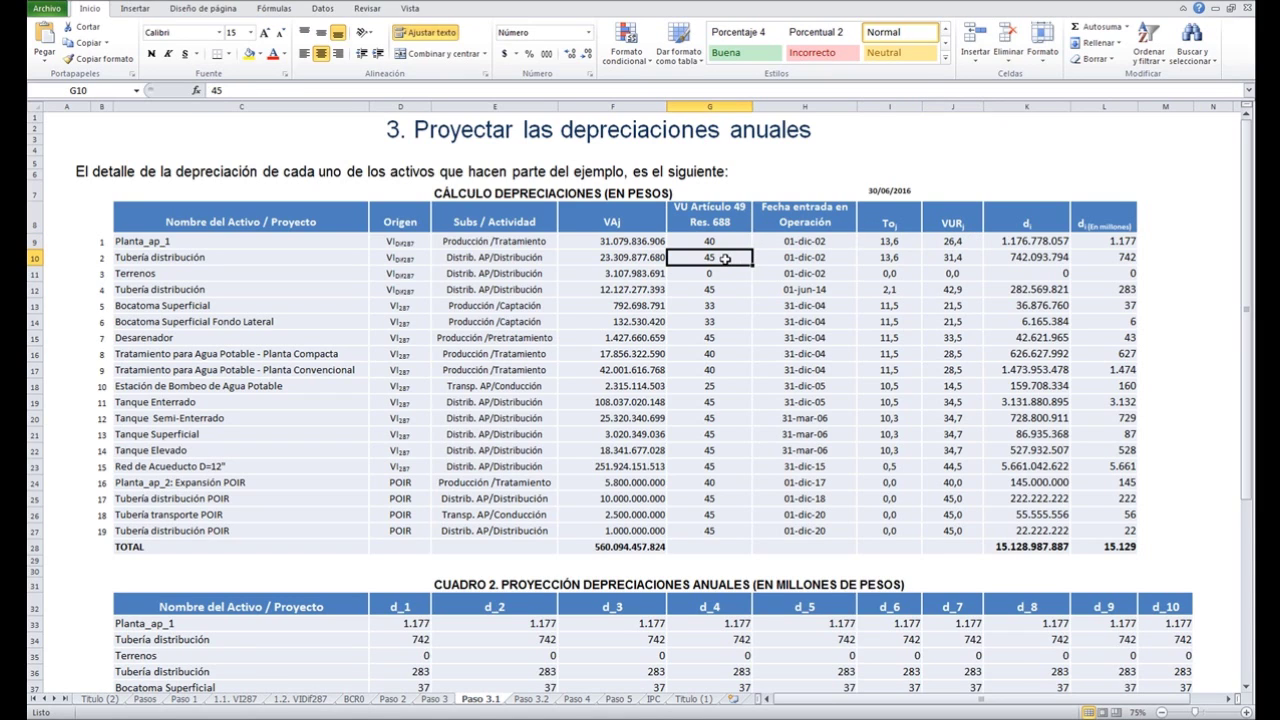
pyautogui.click(903, 258)
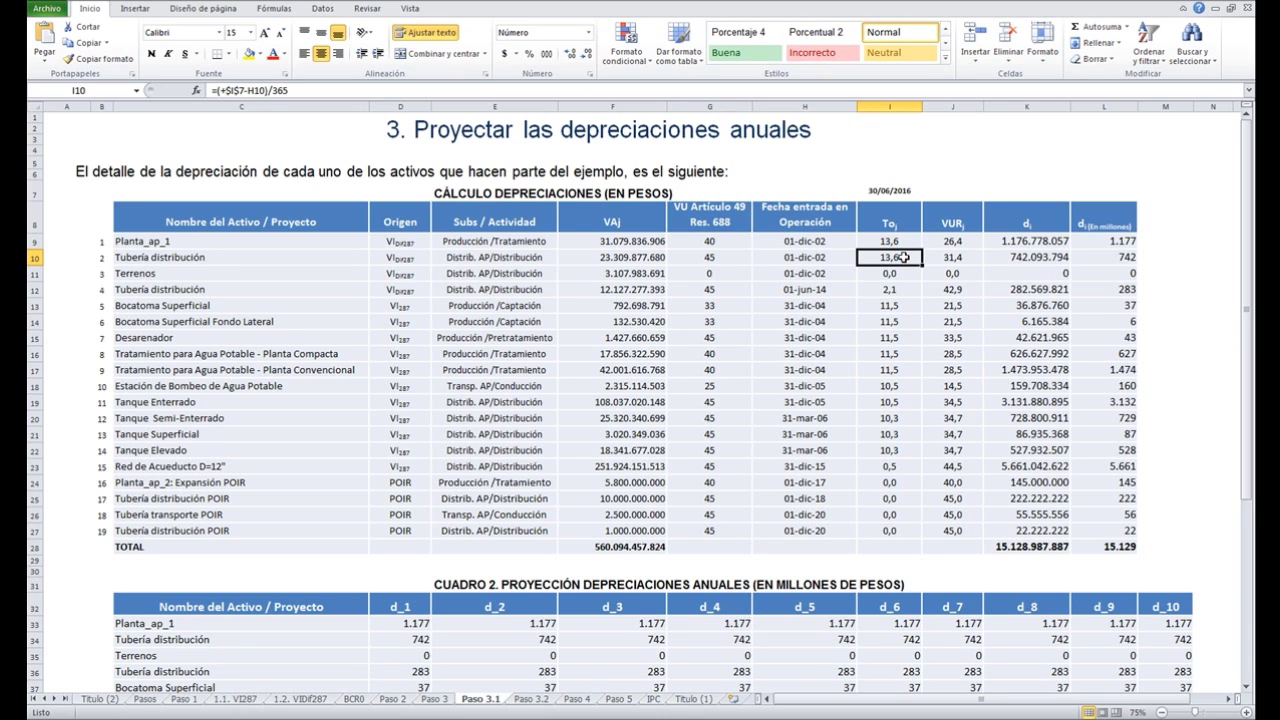
pyautogui.click(788, 260)
pyautogui.press('Down')
pyautogui.press('Down')
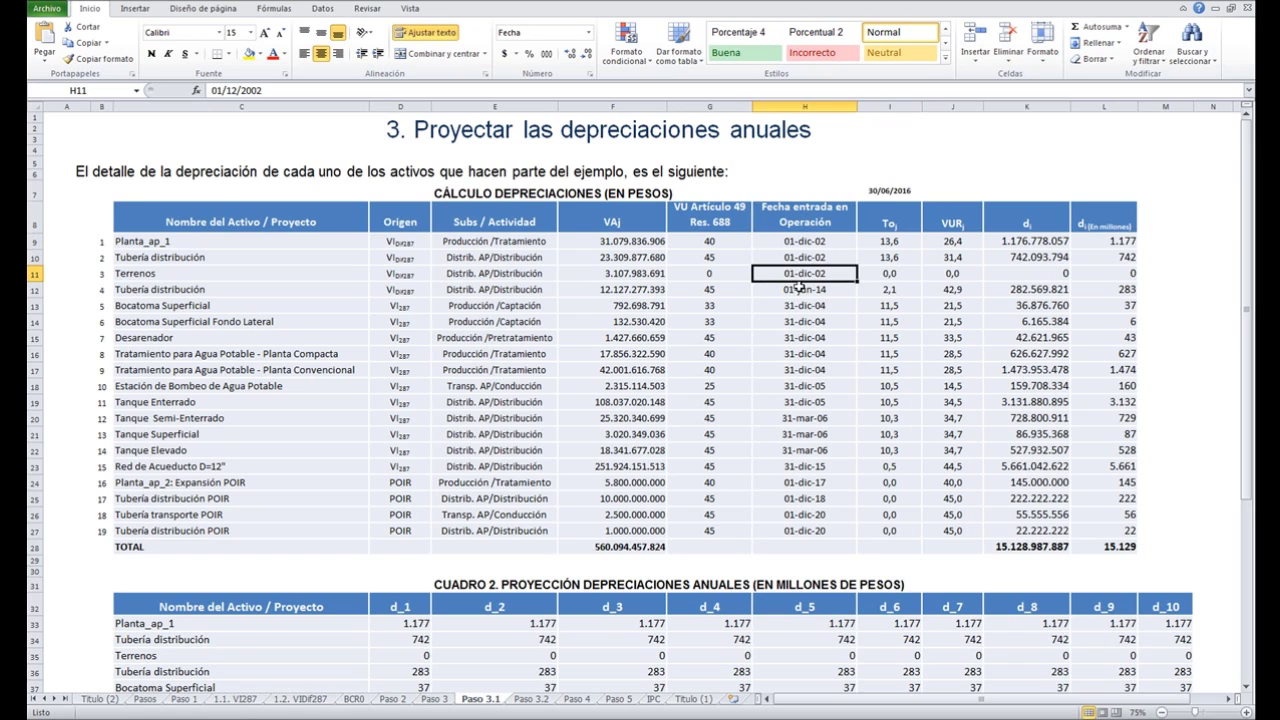
pyautogui.click(899, 290)
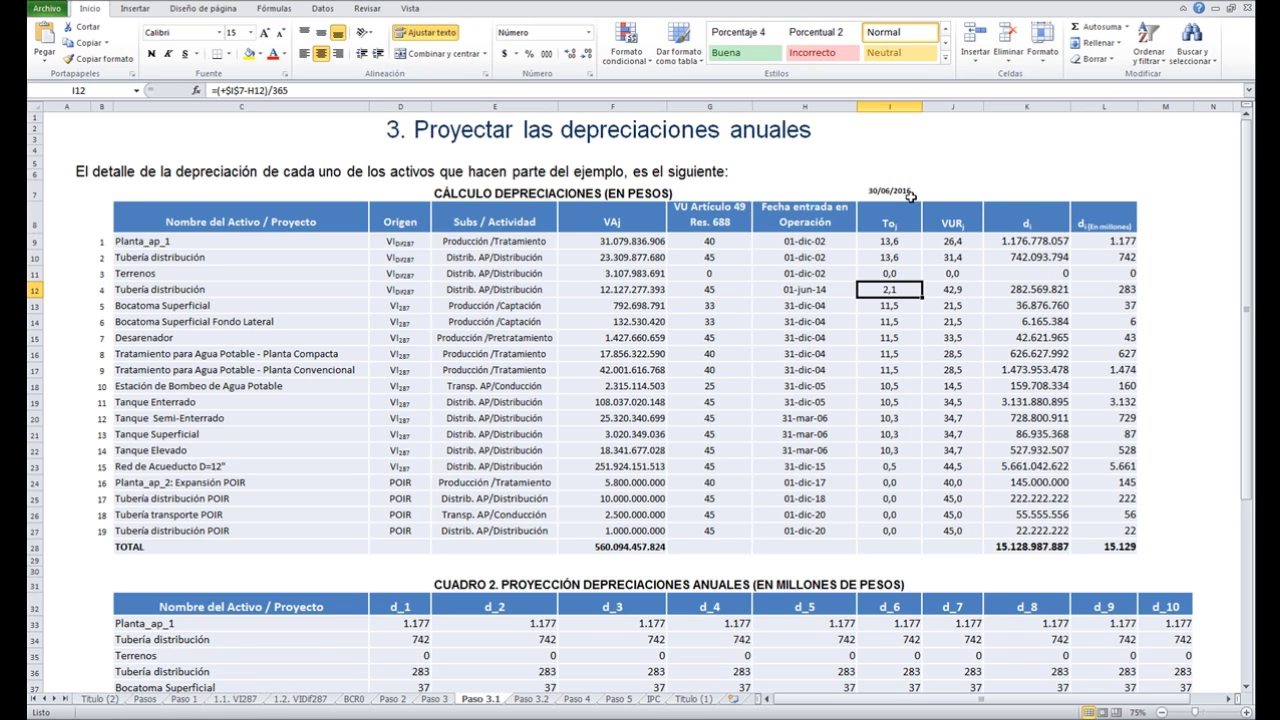
# Inspect the annual depreciation formula in the dj column for the second Tubería distribución, including its referenced cells, and for assets down to the last POIR row
pyautogui.click(1046, 285)
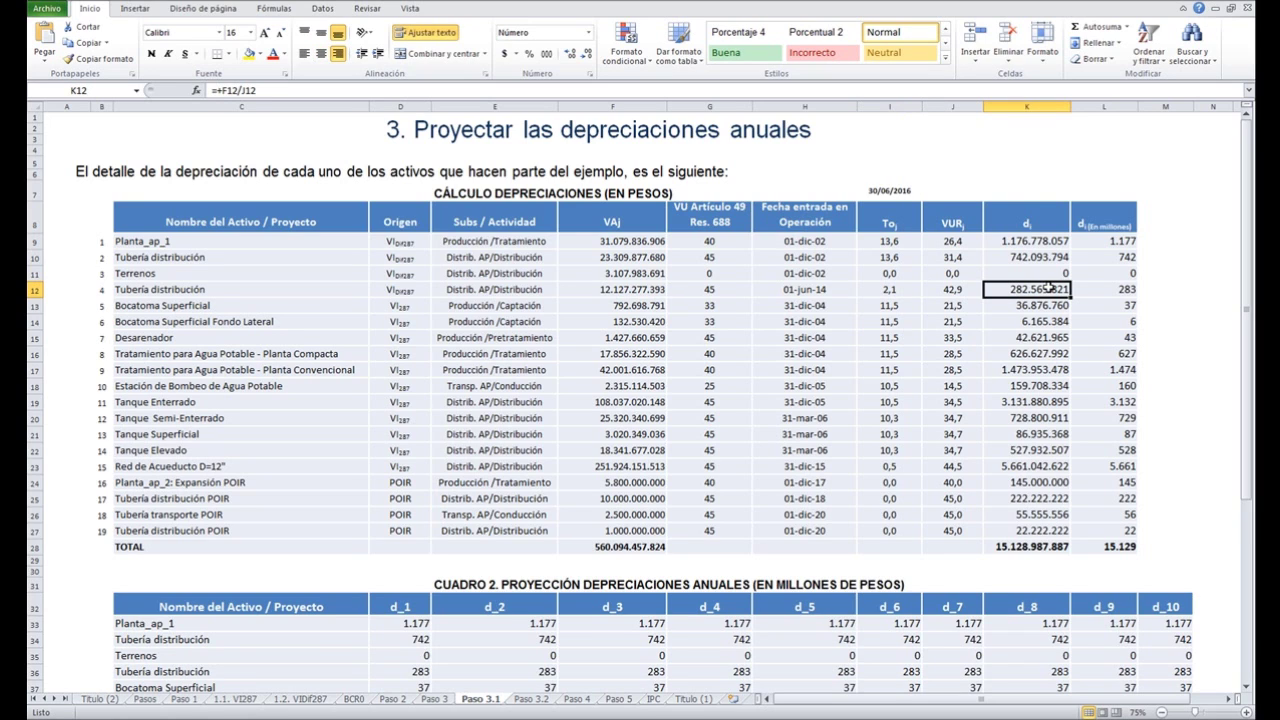
pyautogui.doubleClick(1046, 288)
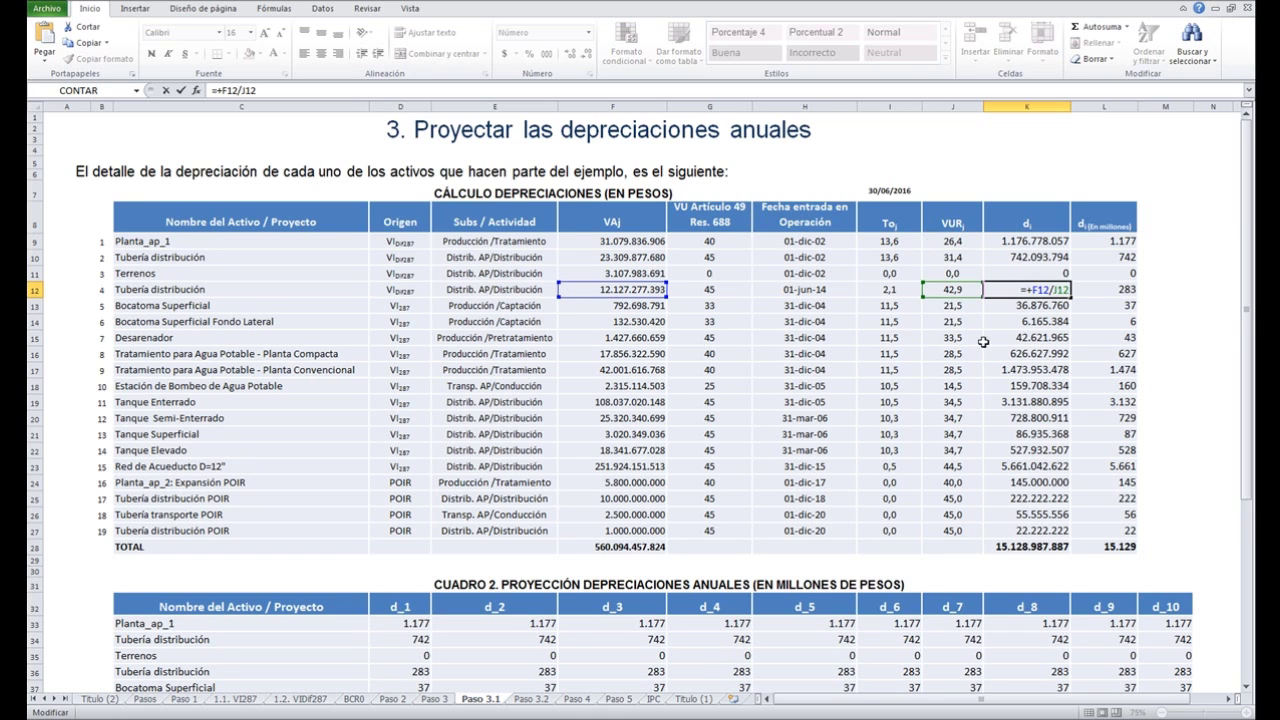
pyautogui.click(1033, 358)
pyautogui.click(1066, 322)
pyautogui.click(1047, 372)
pyautogui.click(1044, 418)
pyautogui.click(1041, 450)
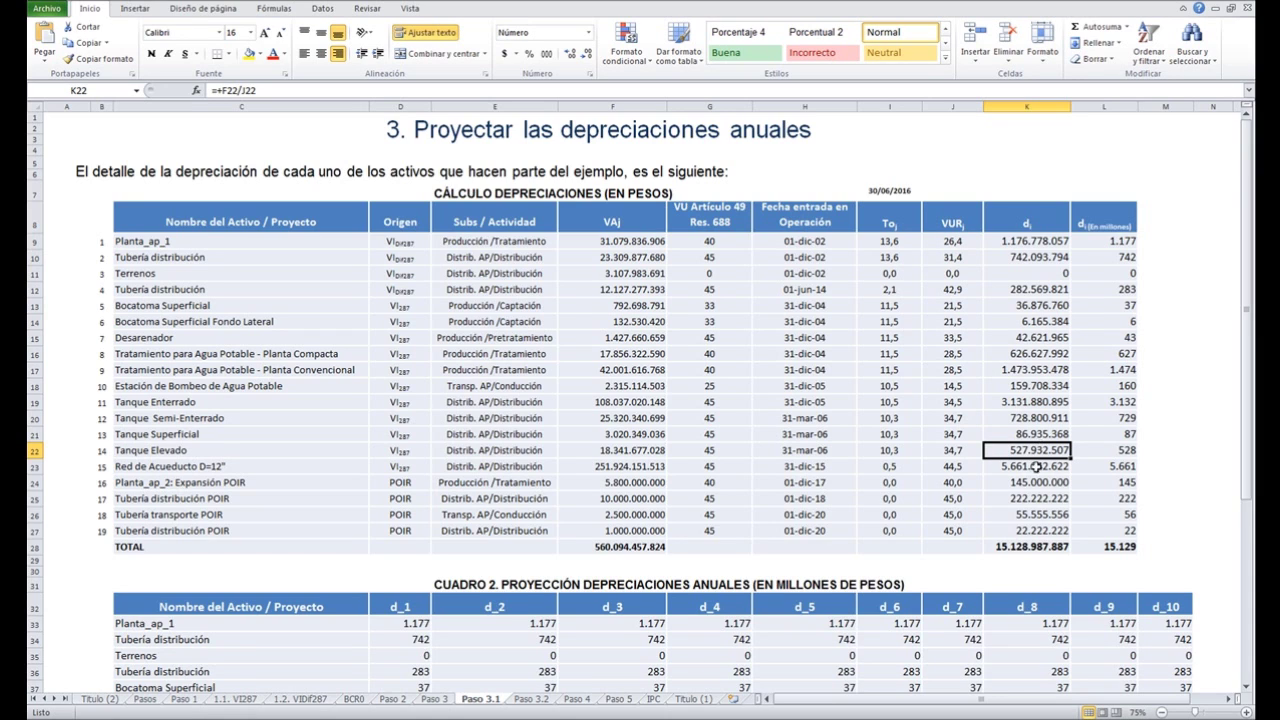
pyautogui.click(1039, 478)
pyautogui.click(1030, 520)
pyautogui.click(1030, 531)
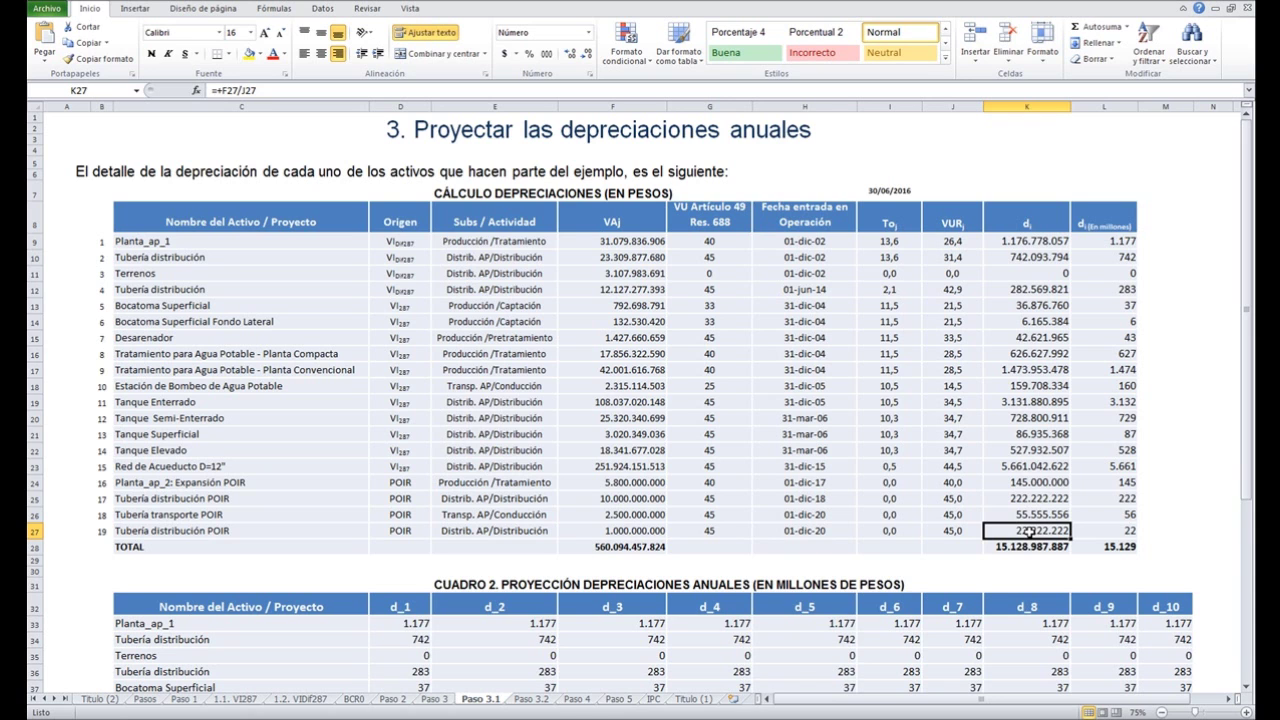
# Examine the projected annual depreciation of Planta_ap_1 from d_1 to d_10 in Cuadro 2
pyautogui.moveTo(1246, 490); pyautogui.dragTo(1250, 646)
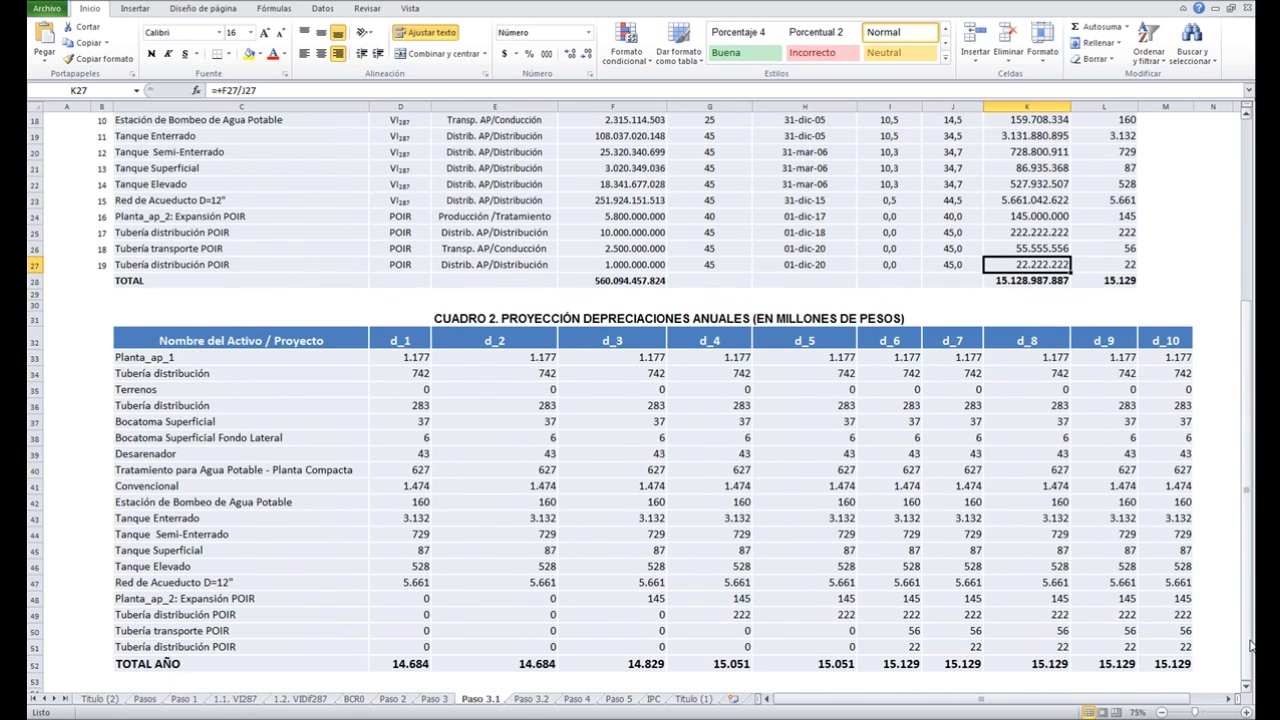
pyautogui.click(405, 354)
pyautogui.click(463, 356)
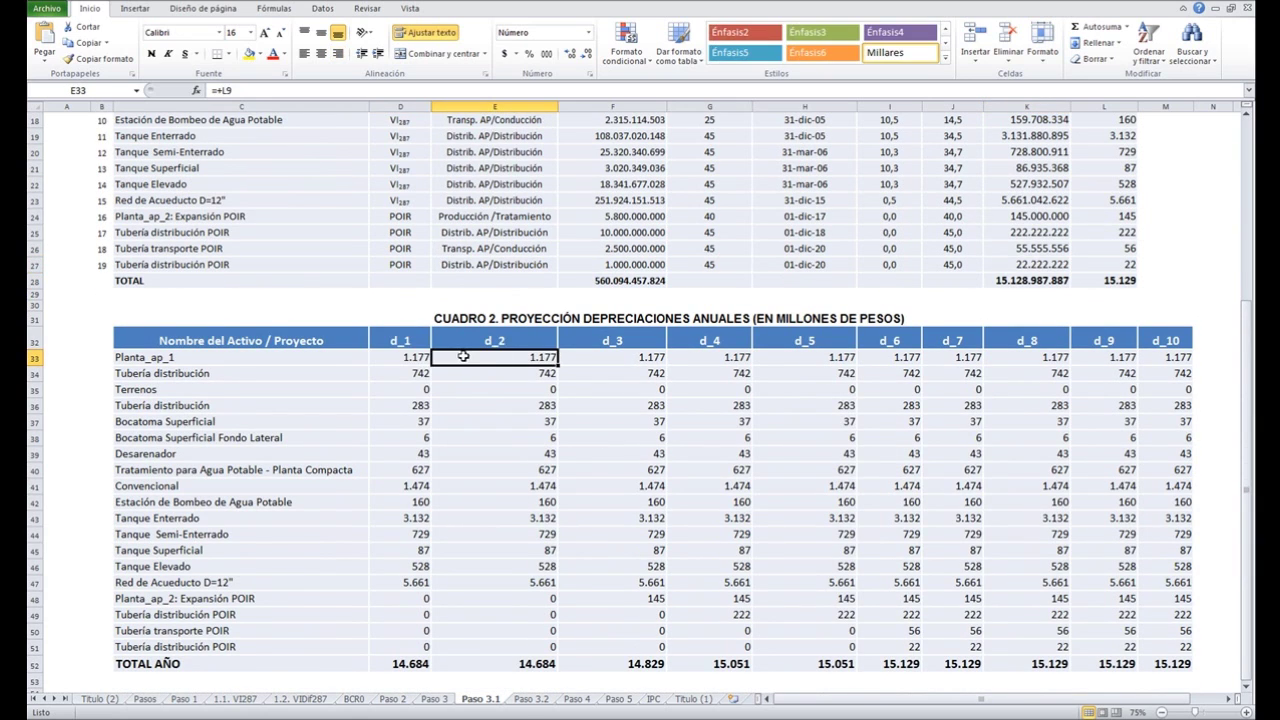
pyautogui.click(605, 357)
pyautogui.click(702, 352)
pyautogui.click(808, 347)
pyautogui.click(818, 358)
pyautogui.click(905, 362)
pyautogui.click(963, 362)
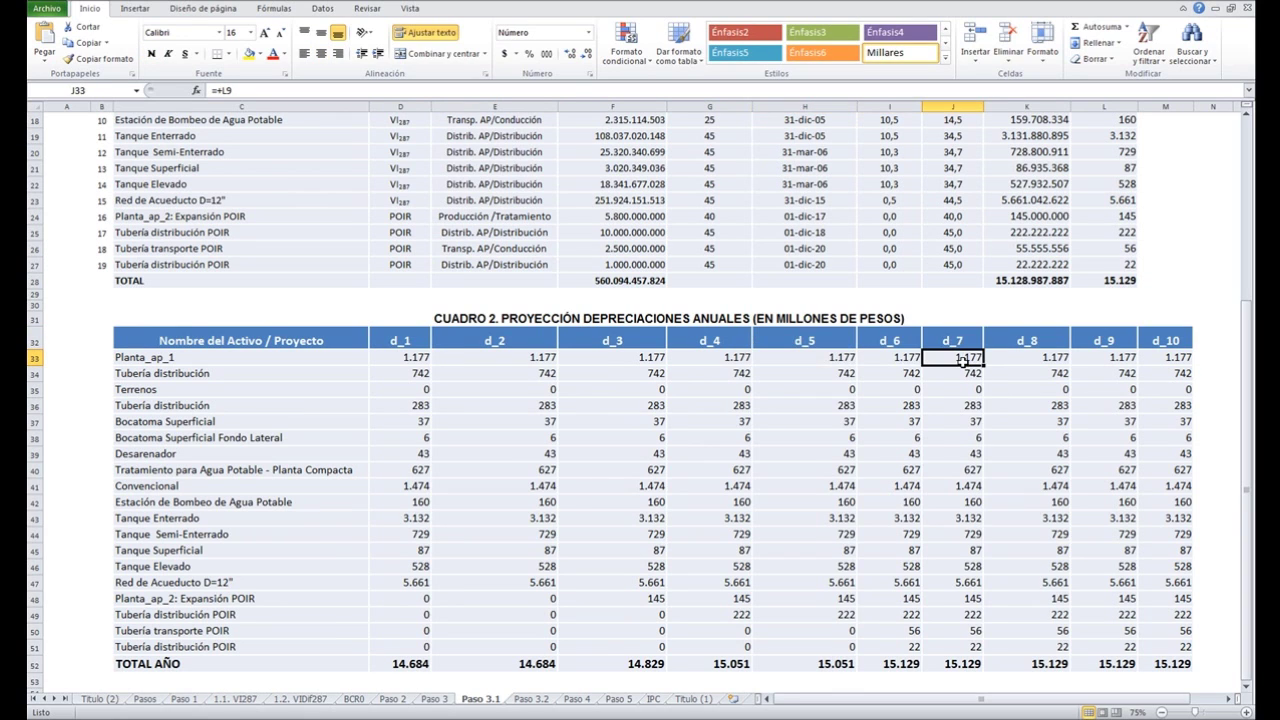
pyautogui.click(1019, 362)
pyautogui.click(1122, 355)
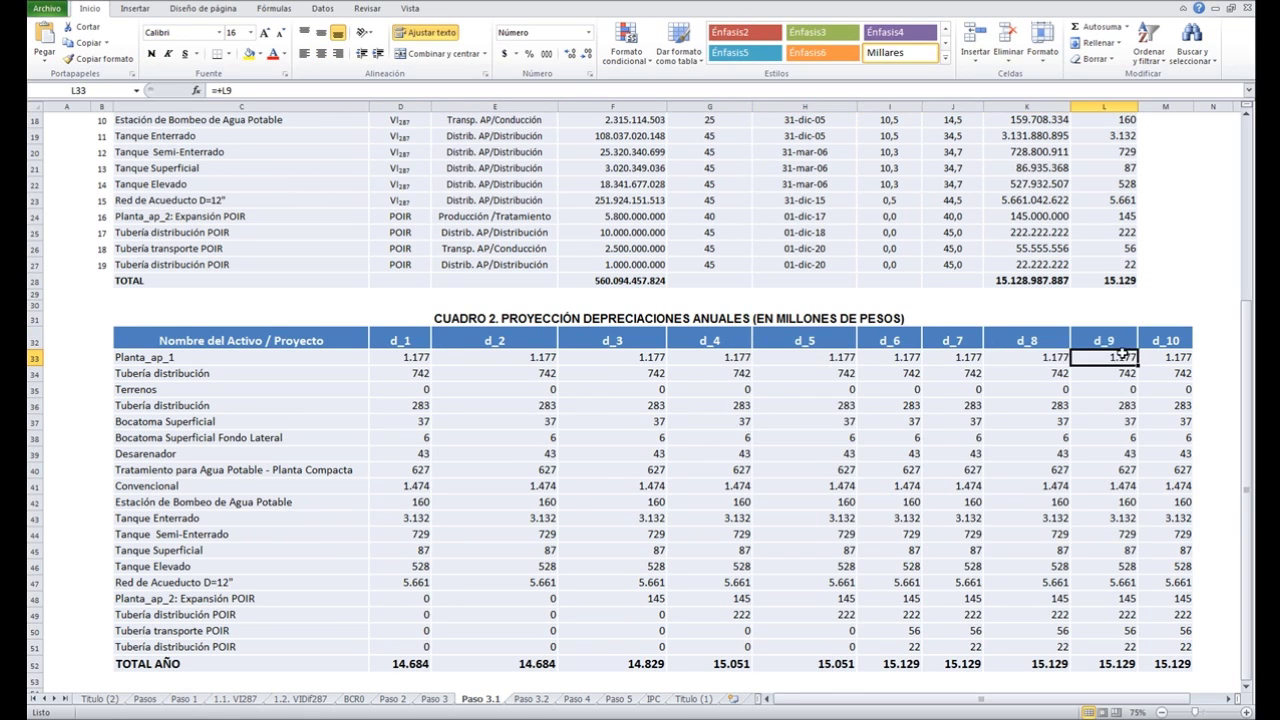
pyautogui.click(1170, 357)
pyautogui.click(375, 360)
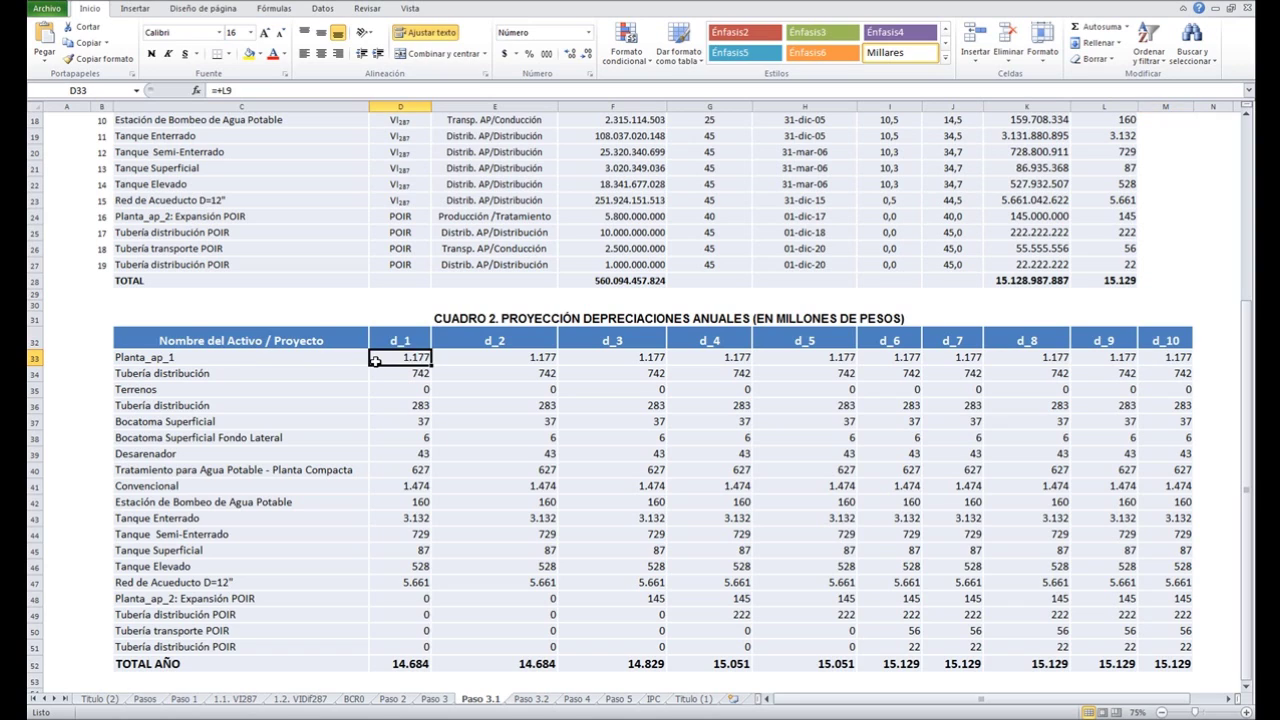
# Check the source formulas in Cuadro 2 for several existing assets and the first years of the Planta_ap_2 and Tubería distribución POIR projects
pyautogui.click(379, 373)
pyautogui.click(395, 419)
pyautogui.click(536, 409)
pyautogui.click(626, 570)
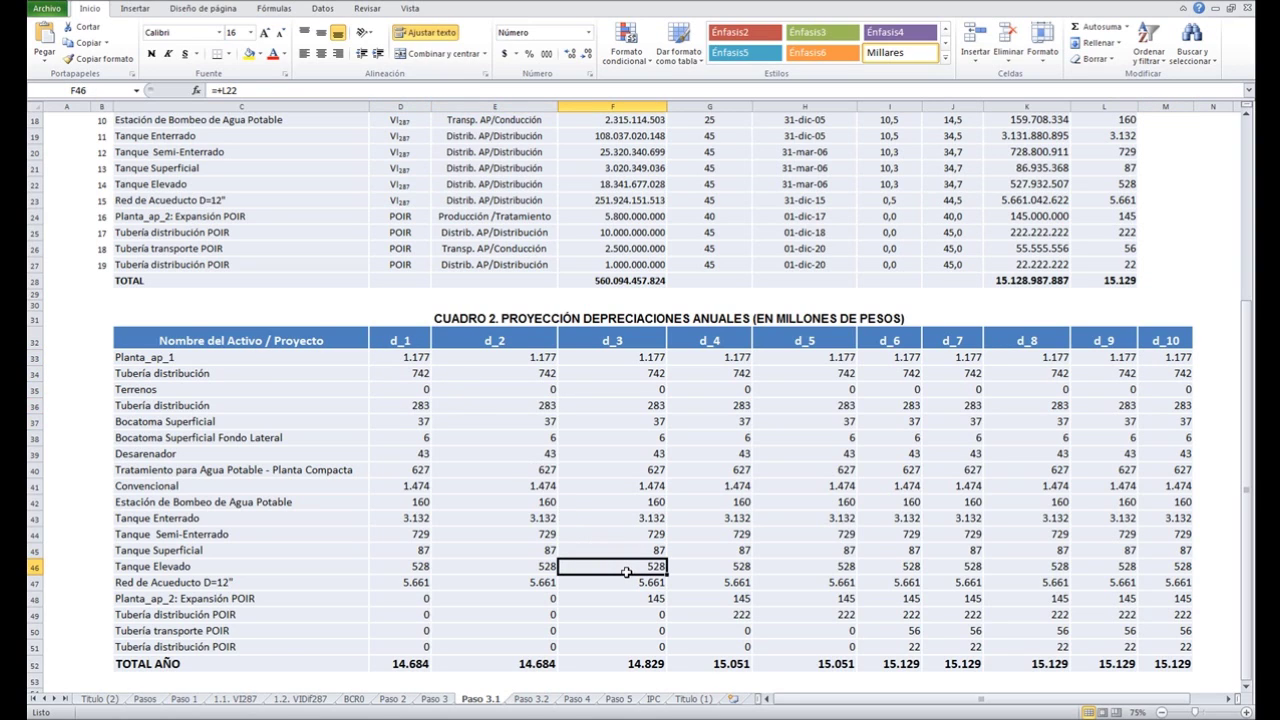
pyautogui.click(646, 598)
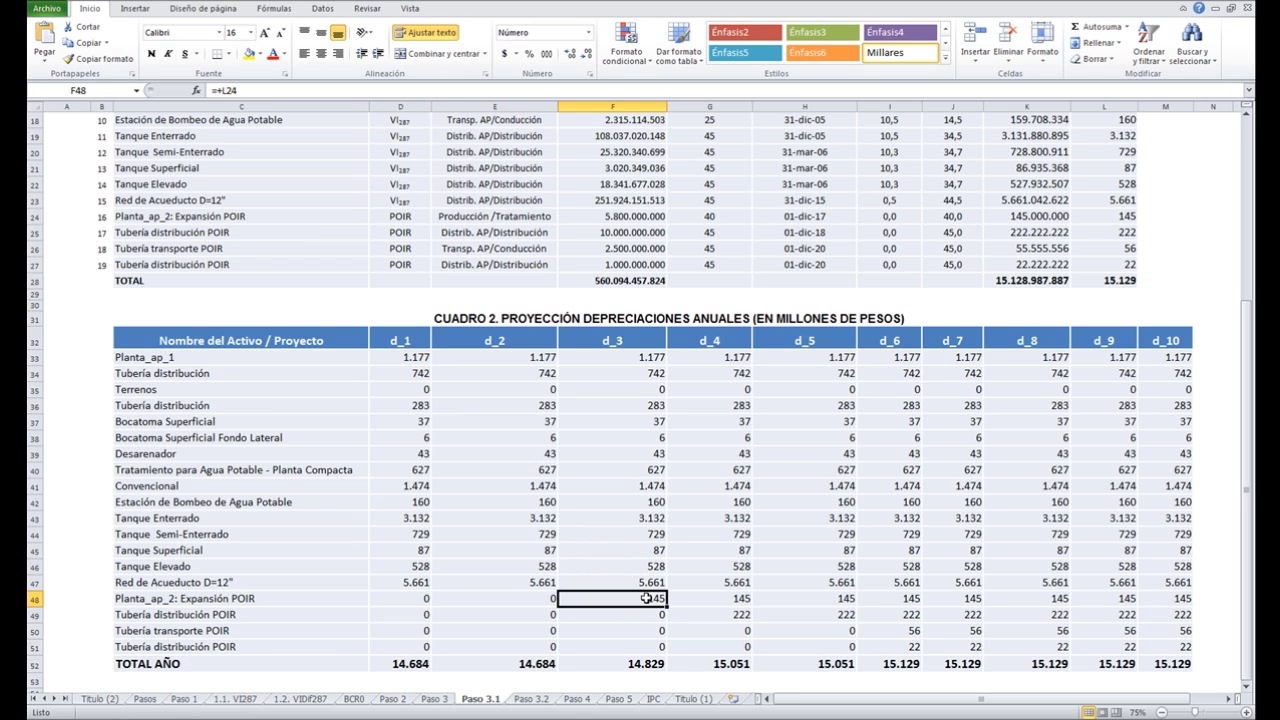
pyautogui.click(737, 597)
pyautogui.click(733, 615)
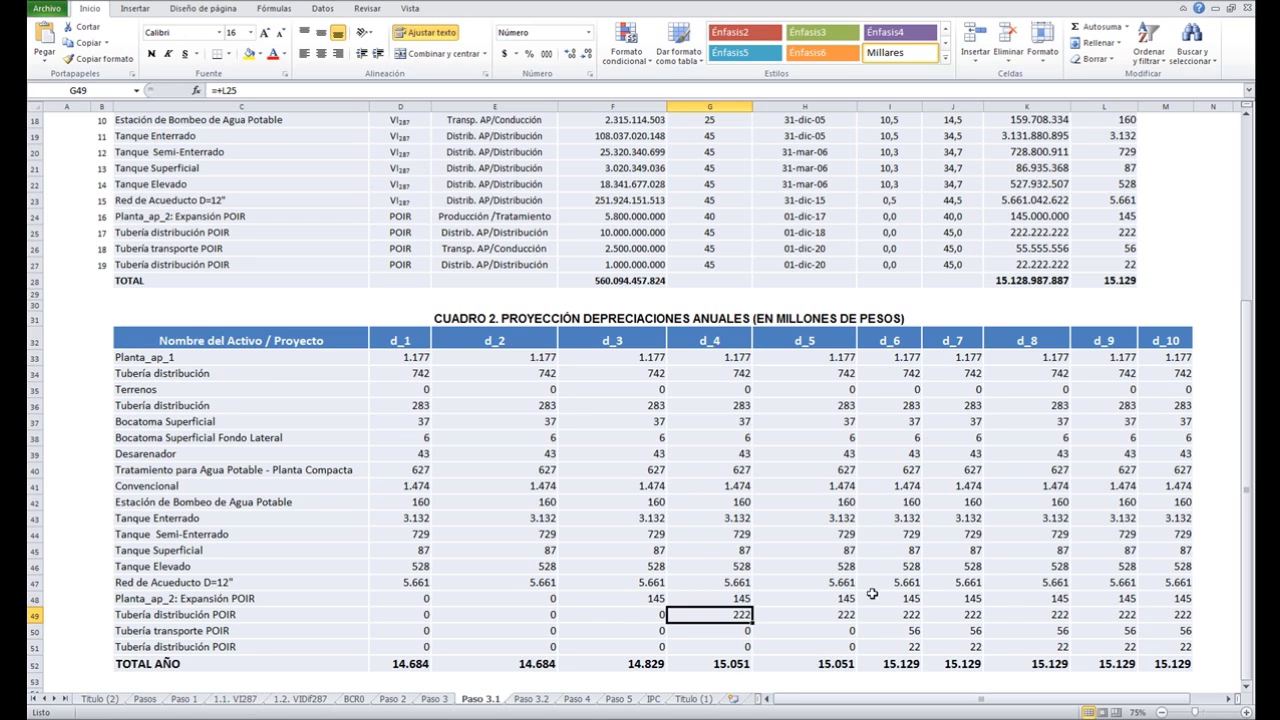
pyautogui.click(841, 600)
# Review the d_1 depreciation of the existing assets, Planta_ap_1 through Red de Acueducto, and the year columns from d_2 to d_5
pyautogui.moveTo(380, 357); pyautogui.dragTo(401, 581)
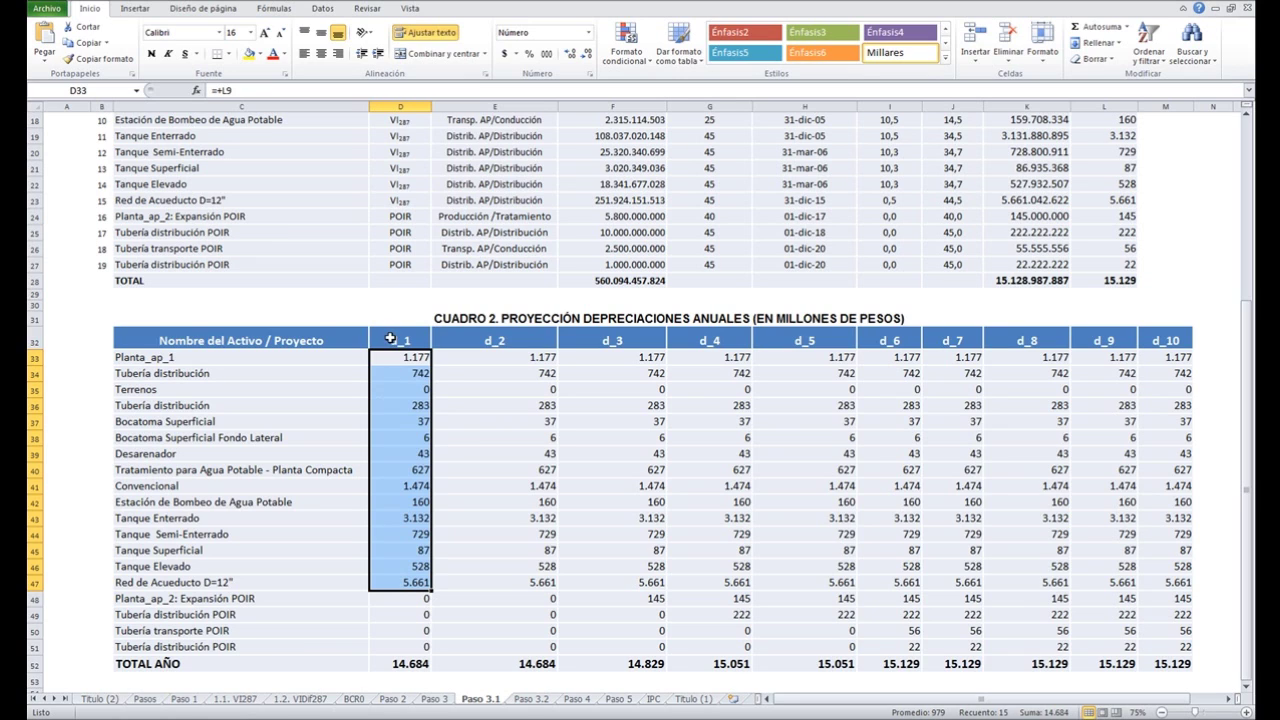
pyautogui.click(505, 342)
pyautogui.click(638, 343)
pyautogui.click(703, 343)
pyautogui.click(812, 343)
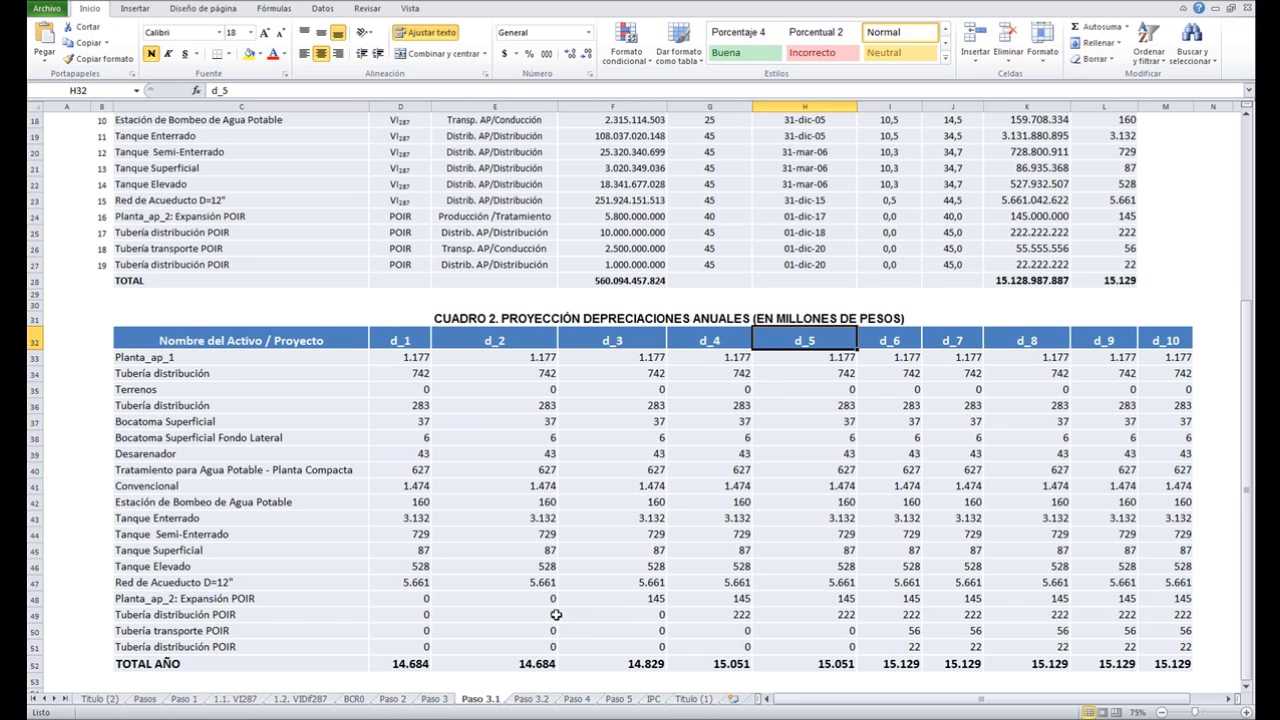
# Look over the four POIR project names in Cuadro 2, together and one by one
pyautogui.click(247, 598)
pyautogui.moveTo(247, 598); pyautogui.dragTo(250, 642)
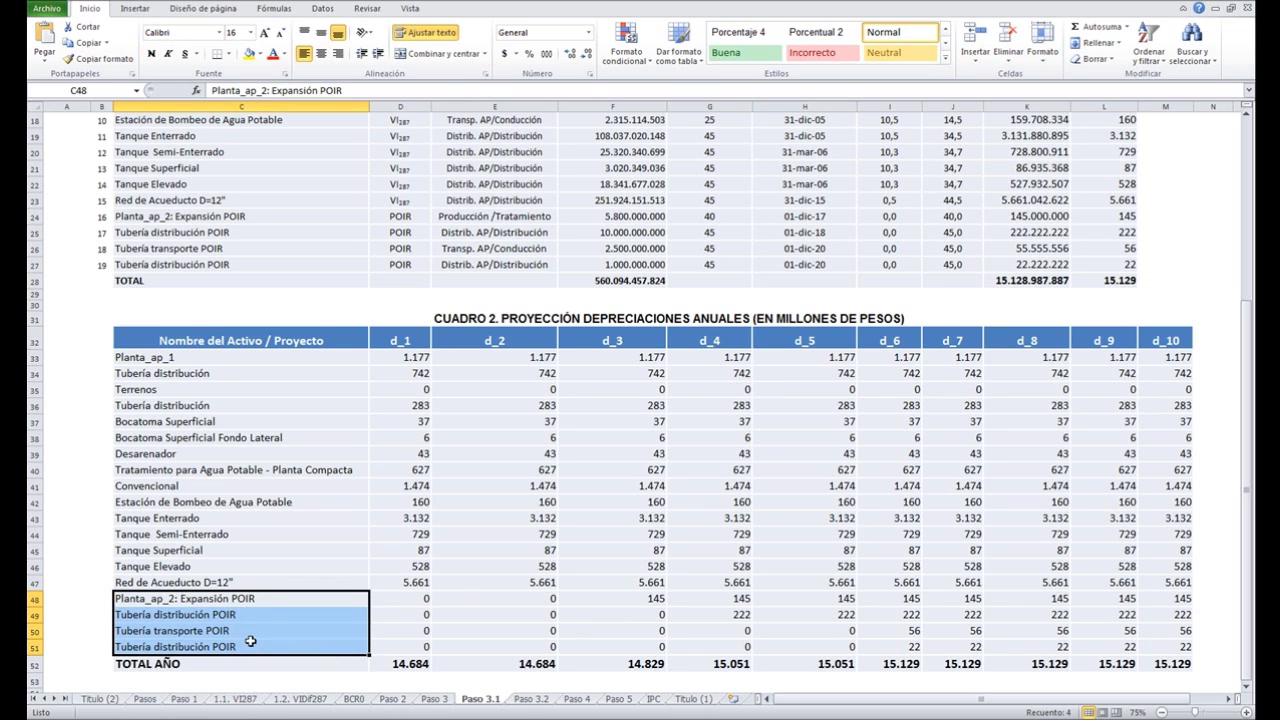
pyautogui.click(265, 598)
pyautogui.click(266, 612)
pyautogui.click(269, 630)
pyautogui.click(271, 650)
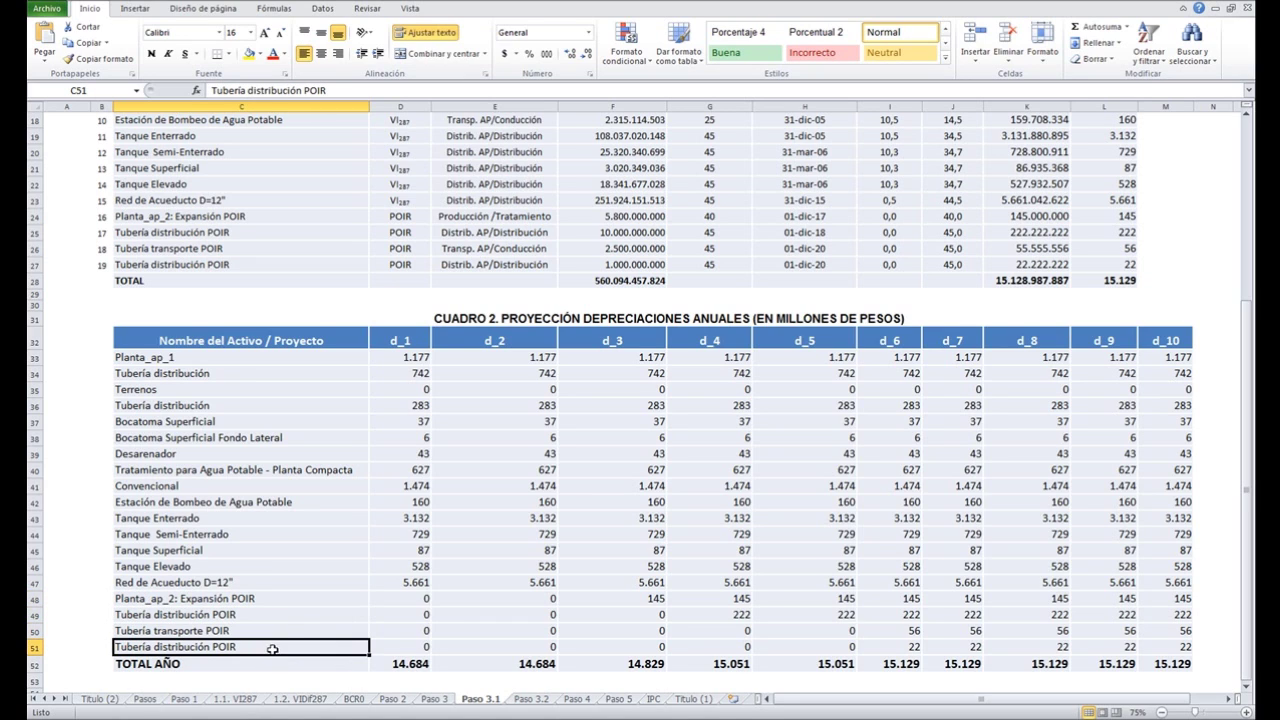
# Examine when each POIR project's depreciation enters the Cuadro 2 projection, checking its formulas from d_3 to d_7
pyautogui.click(623, 598)
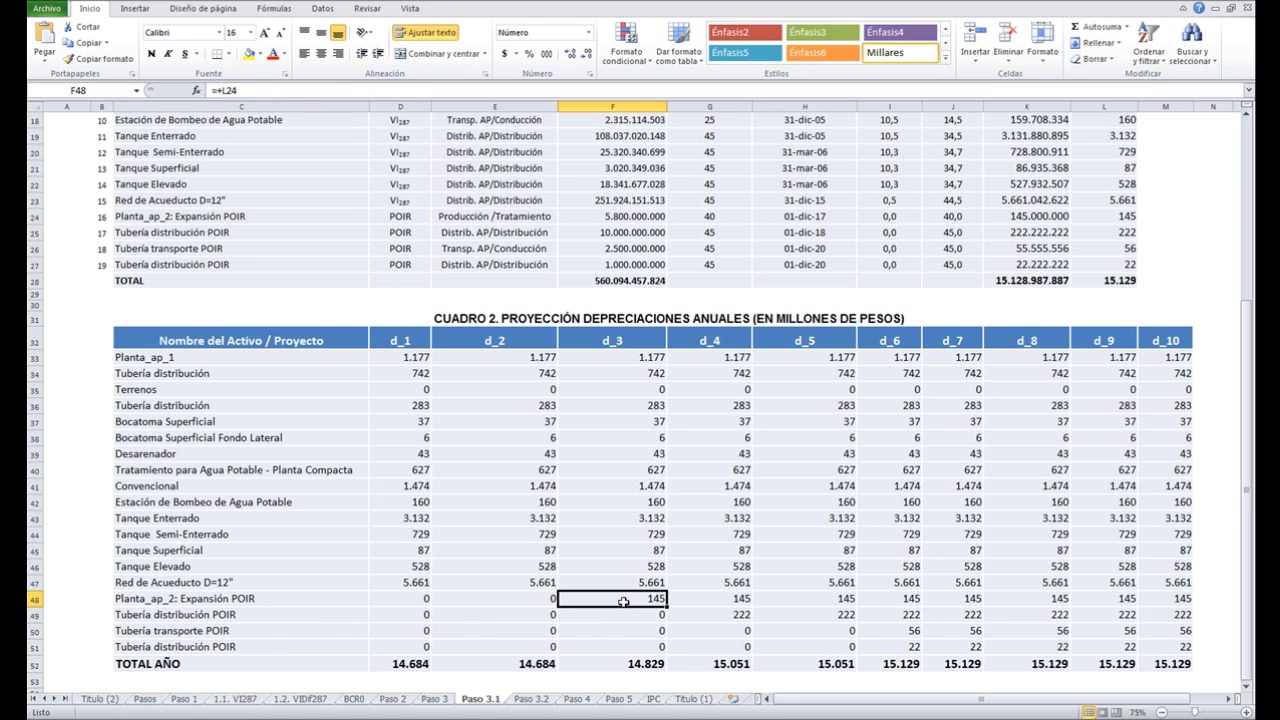
pyautogui.click(705, 603)
pyautogui.click(726, 616)
pyautogui.click(860, 599)
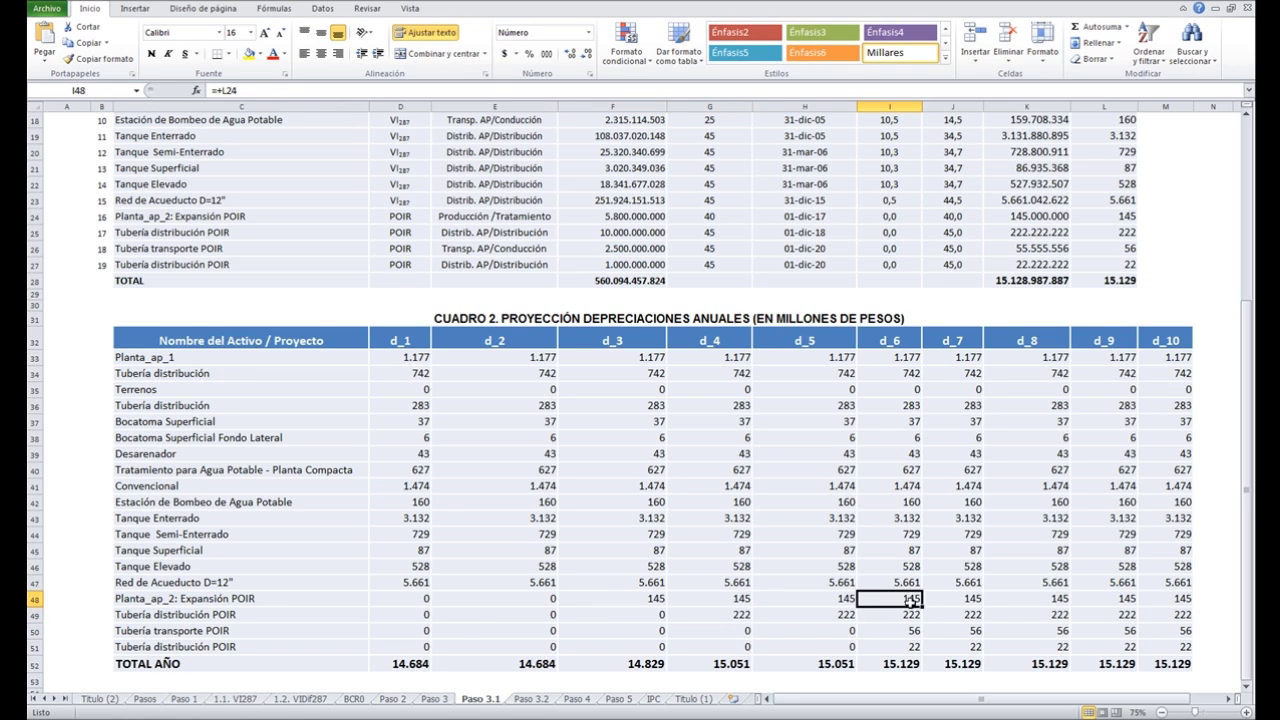
pyautogui.click(907, 619)
pyautogui.click(914, 630)
pyautogui.click(916, 647)
pyautogui.click(956, 647)
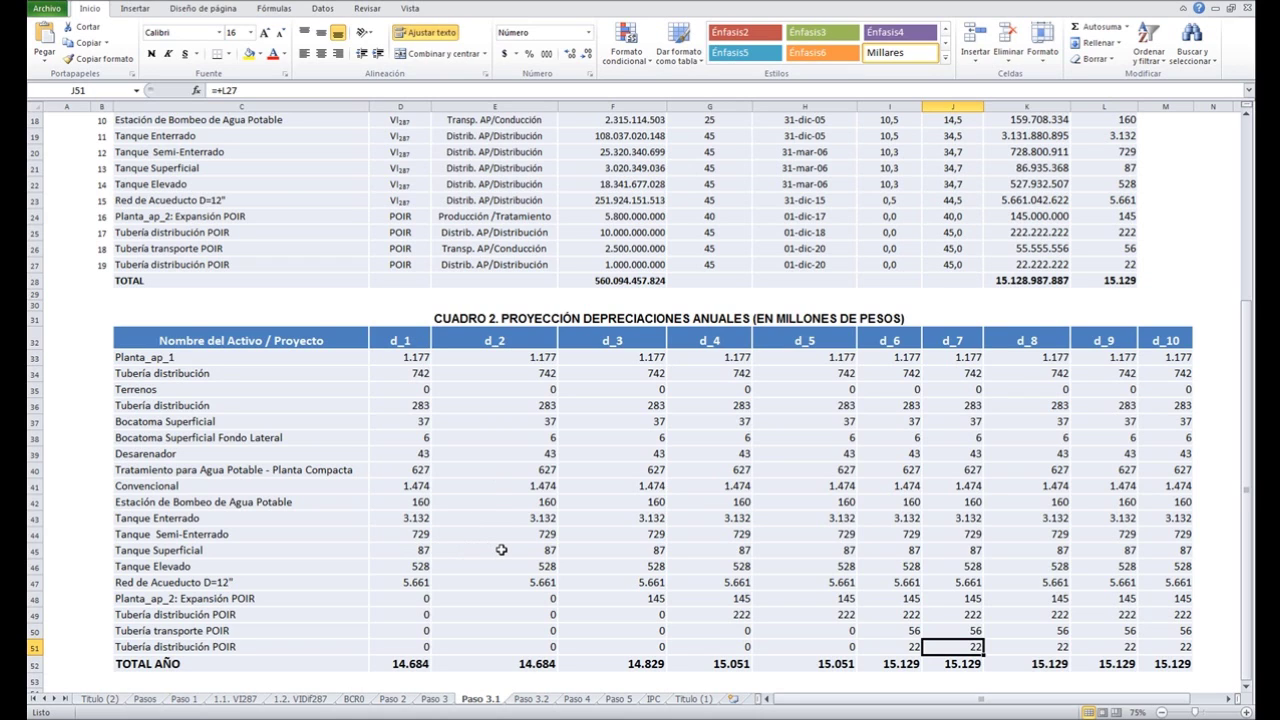
# Inspect the sum formulas in the TOTAL AÑO row of Cuadro 2 from d_1 to d_8
pyautogui.click(407, 665)
pyautogui.click(495, 664)
pyautogui.click(615, 661)
pyautogui.click(735, 665)
pyautogui.click(803, 661)
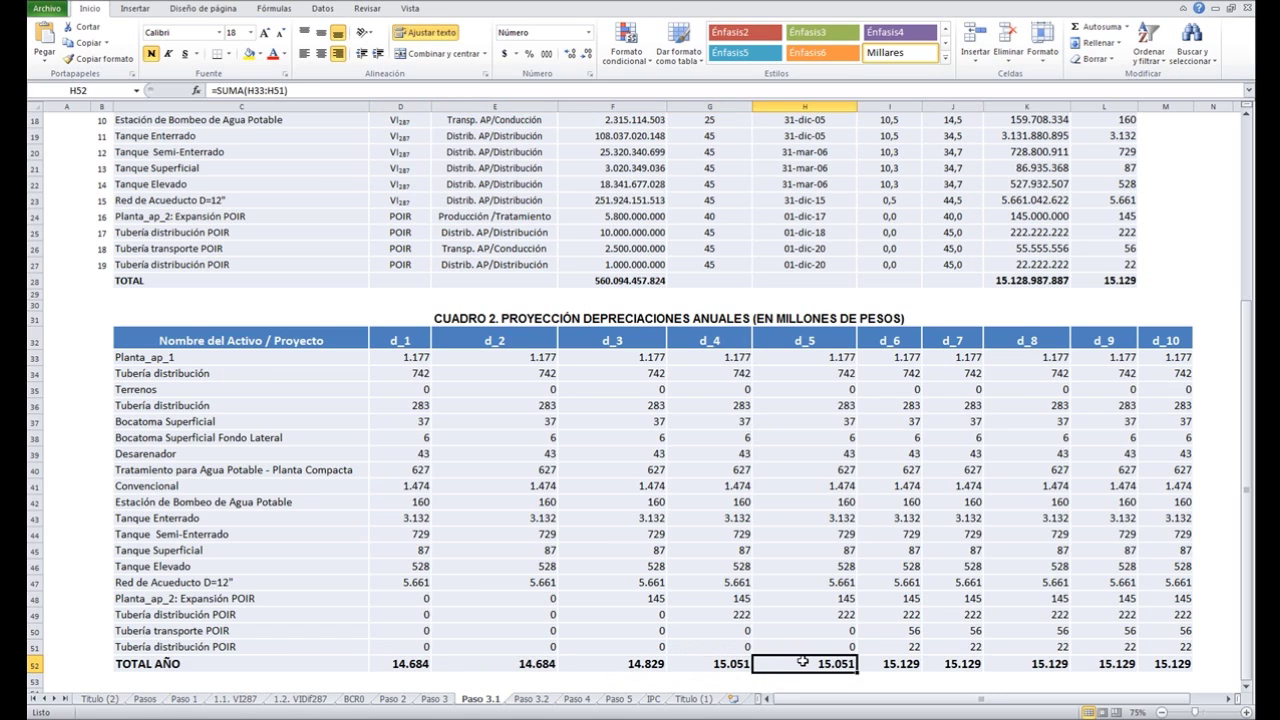
pyautogui.click(903, 663)
pyautogui.click(963, 663)
pyautogui.click(1019, 663)
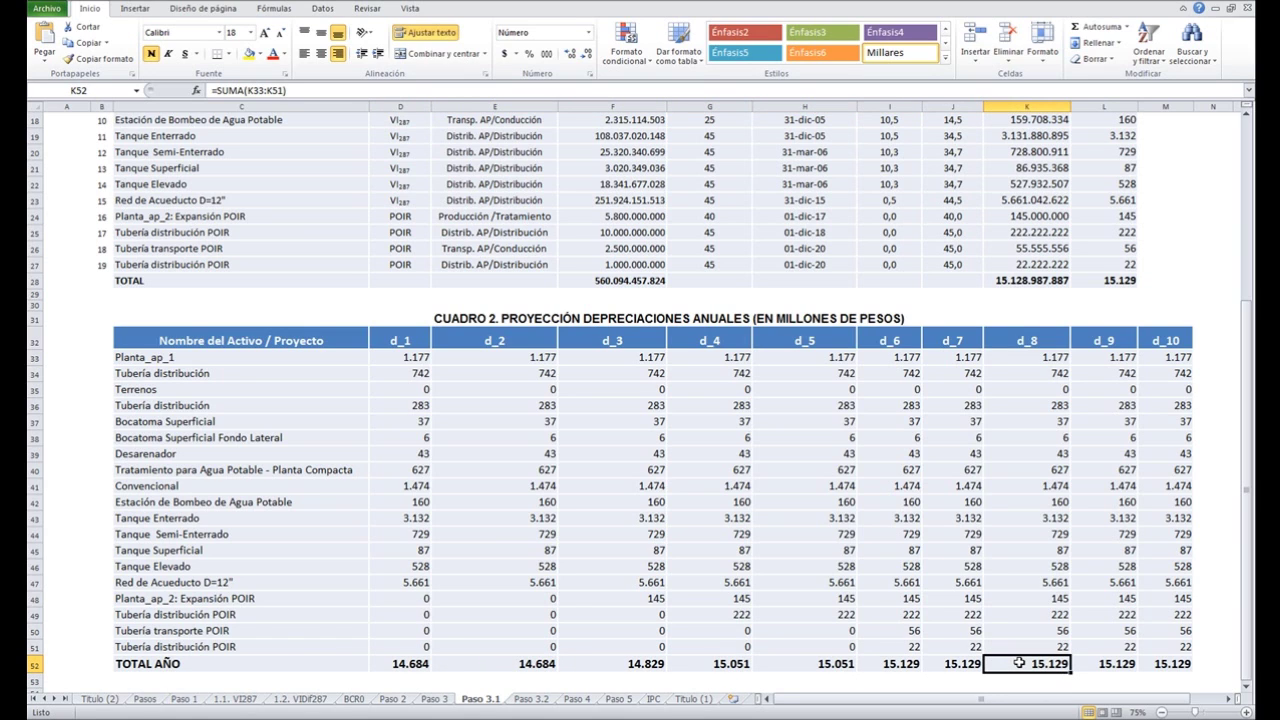
# Open the Paso 3.2 sheet and inspect the accumulated depreciation formulas of Planta_ap_1 for d_1 to d_3
pyautogui.click(535, 700)
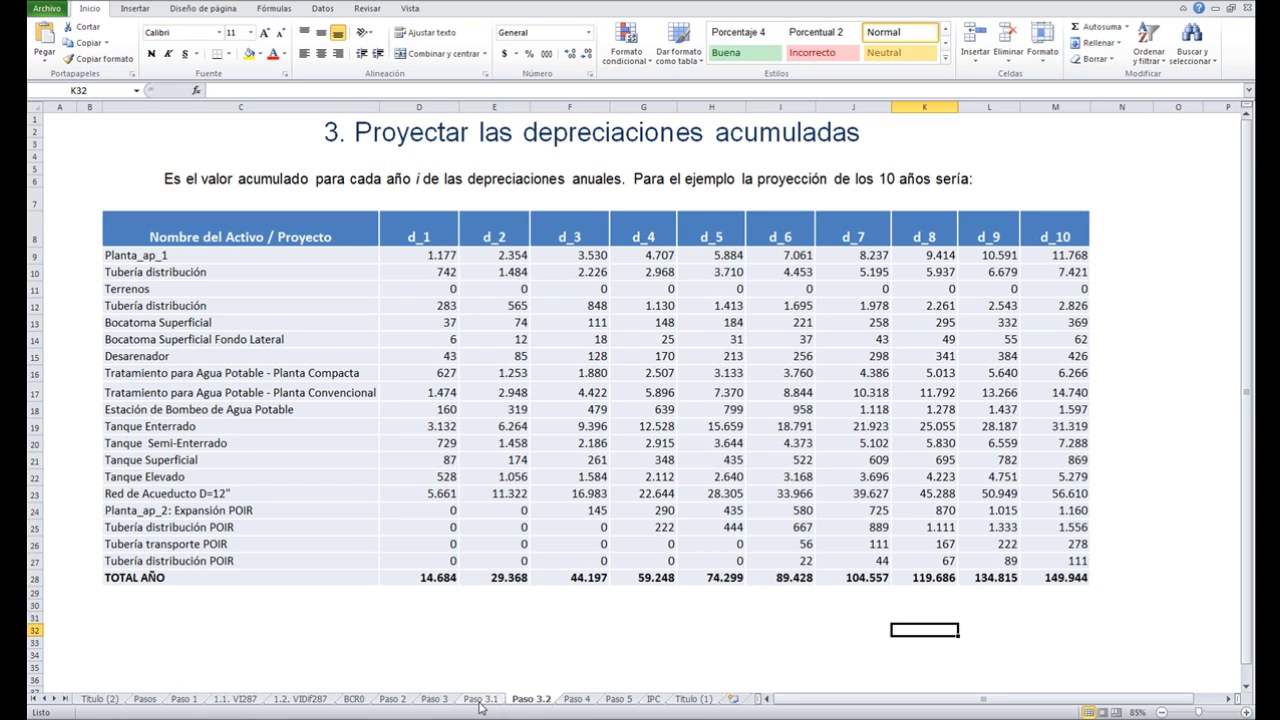
pyautogui.moveTo(387, 270); pyautogui.dragTo(387, 262)
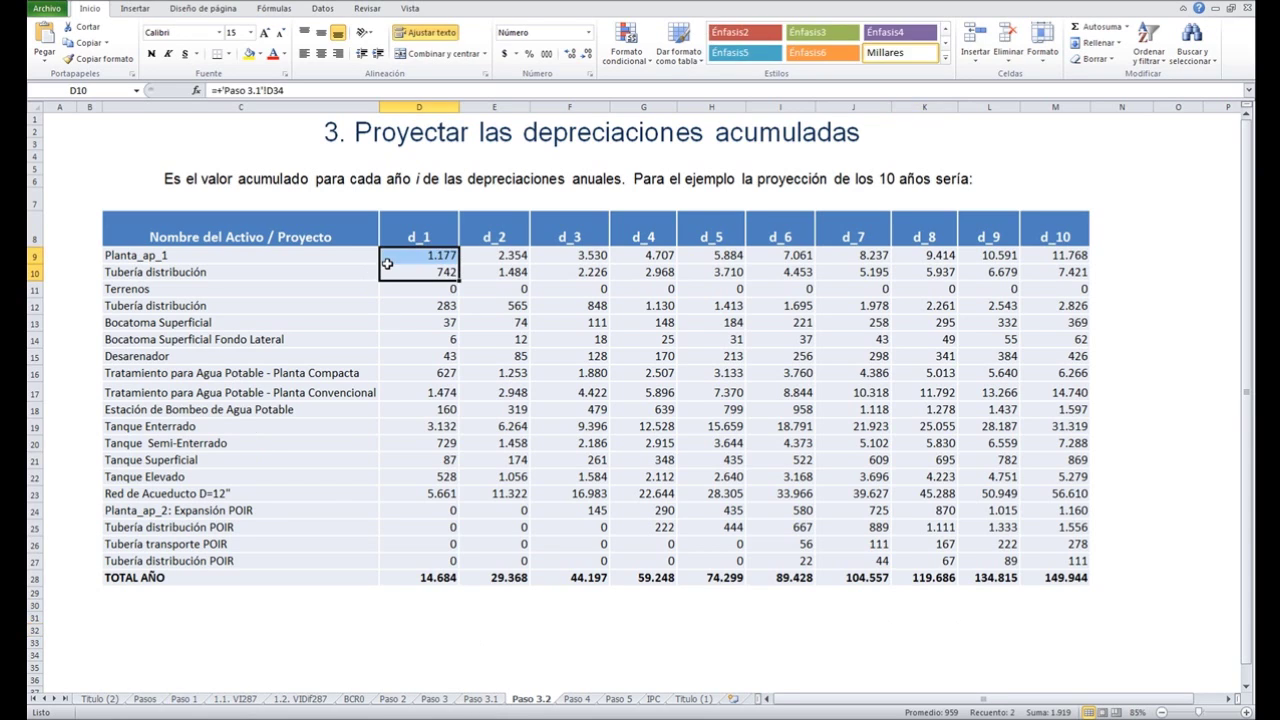
pyautogui.click(390, 258)
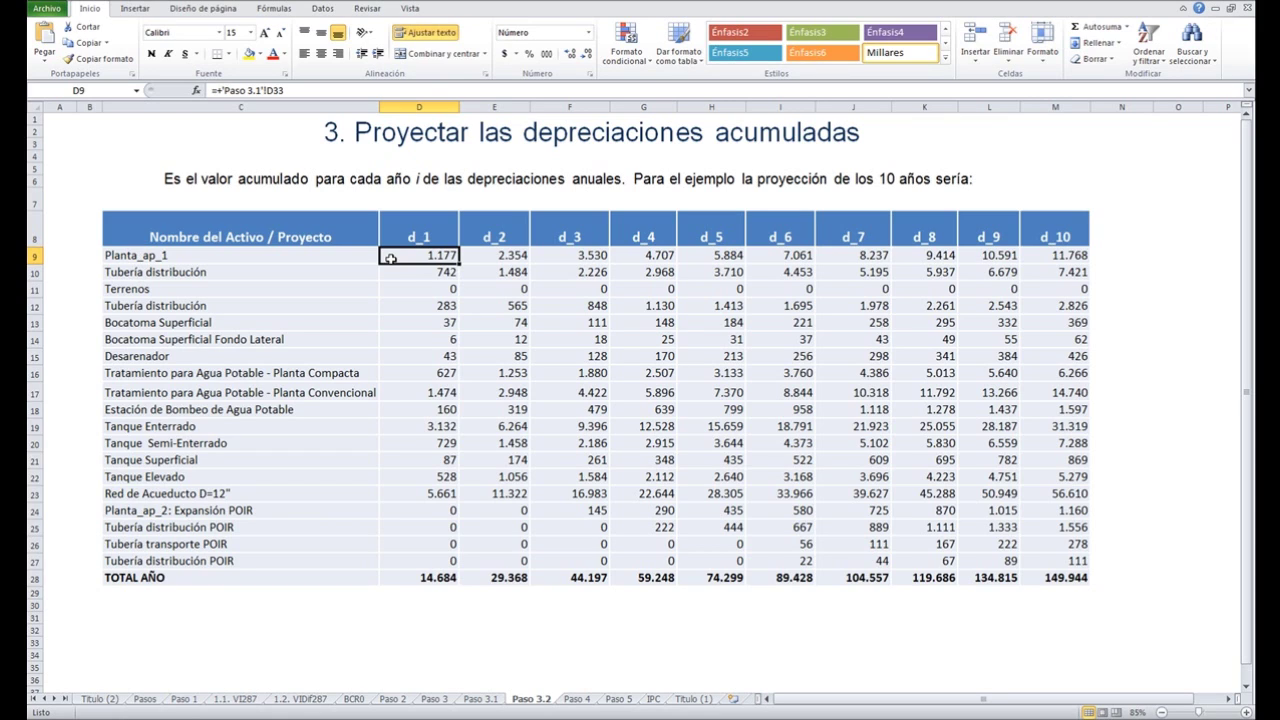
pyautogui.click(488, 256)
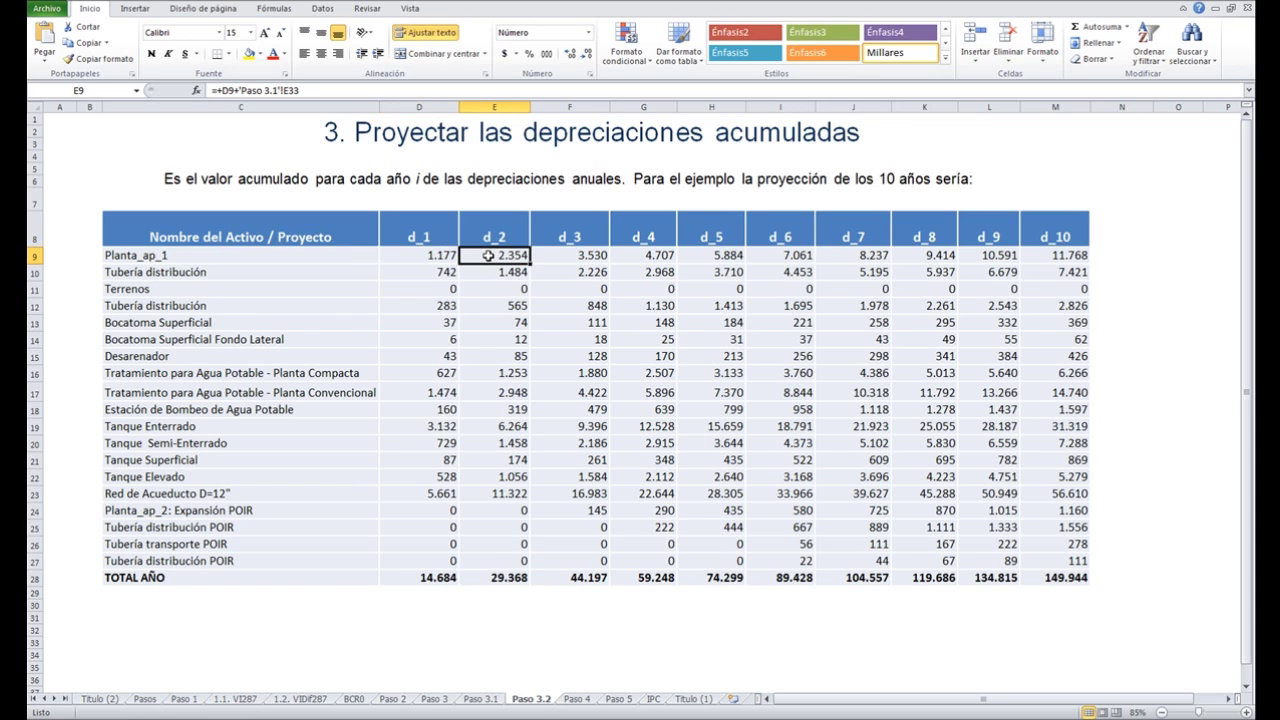
pyautogui.click(533, 256)
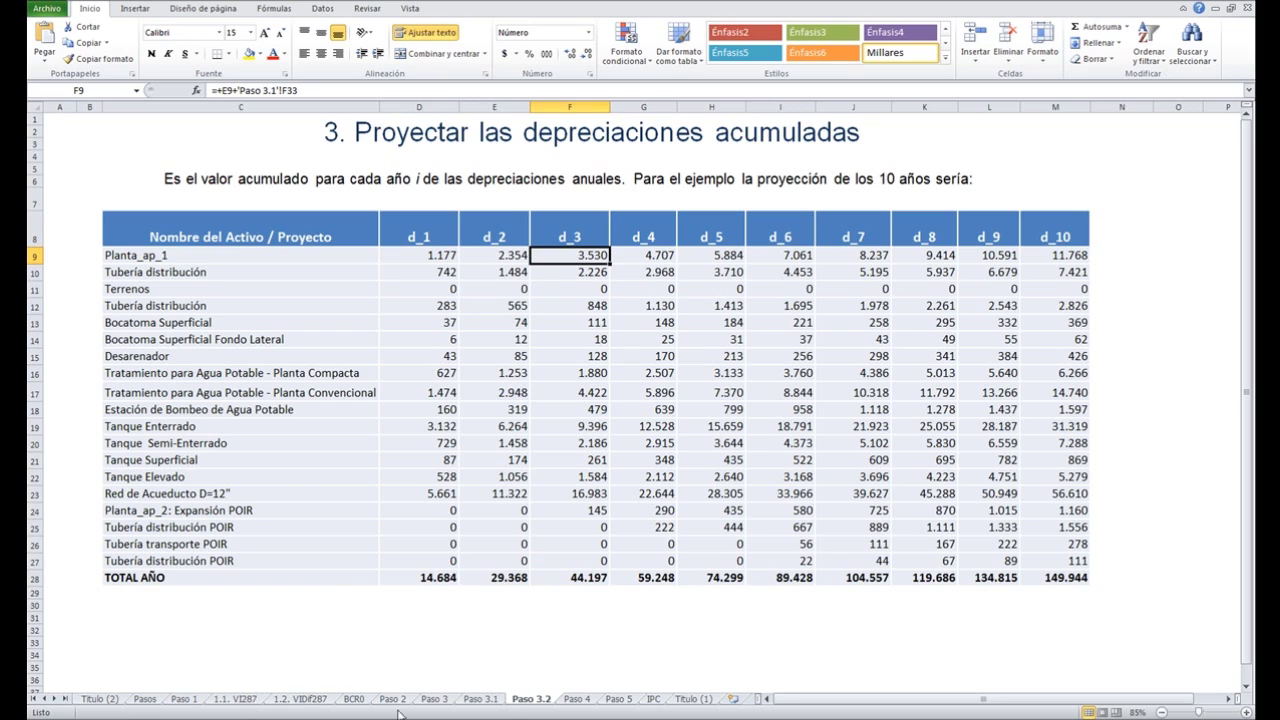
# Follow the accumulated depreciation formulas of Planta_ap_1 from d_4 to d_10 and return to its d_1 value
pyautogui.click(650, 263)
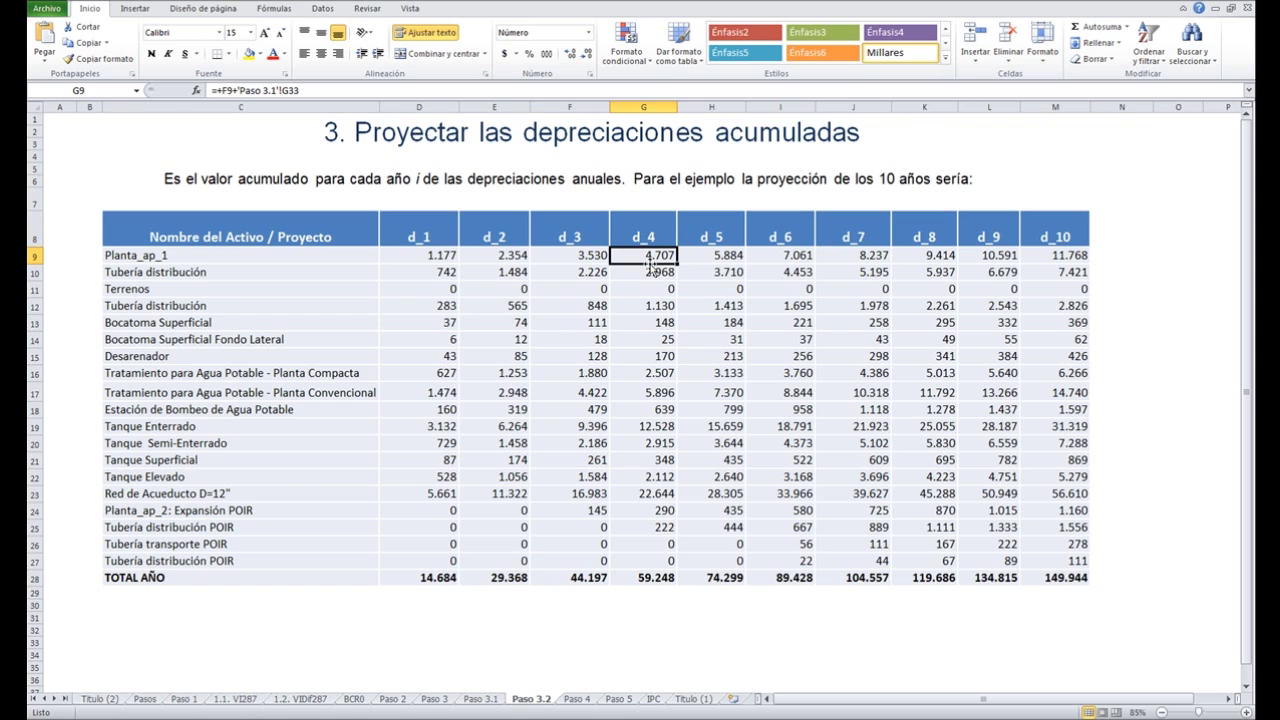
pyautogui.click(711, 262)
pyautogui.click(786, 258)
pyautogui.click(854, 261)
pyautogui.click(942, 257)
pyautogui.click(988, 256)
pyautogui.click(1047, 258)
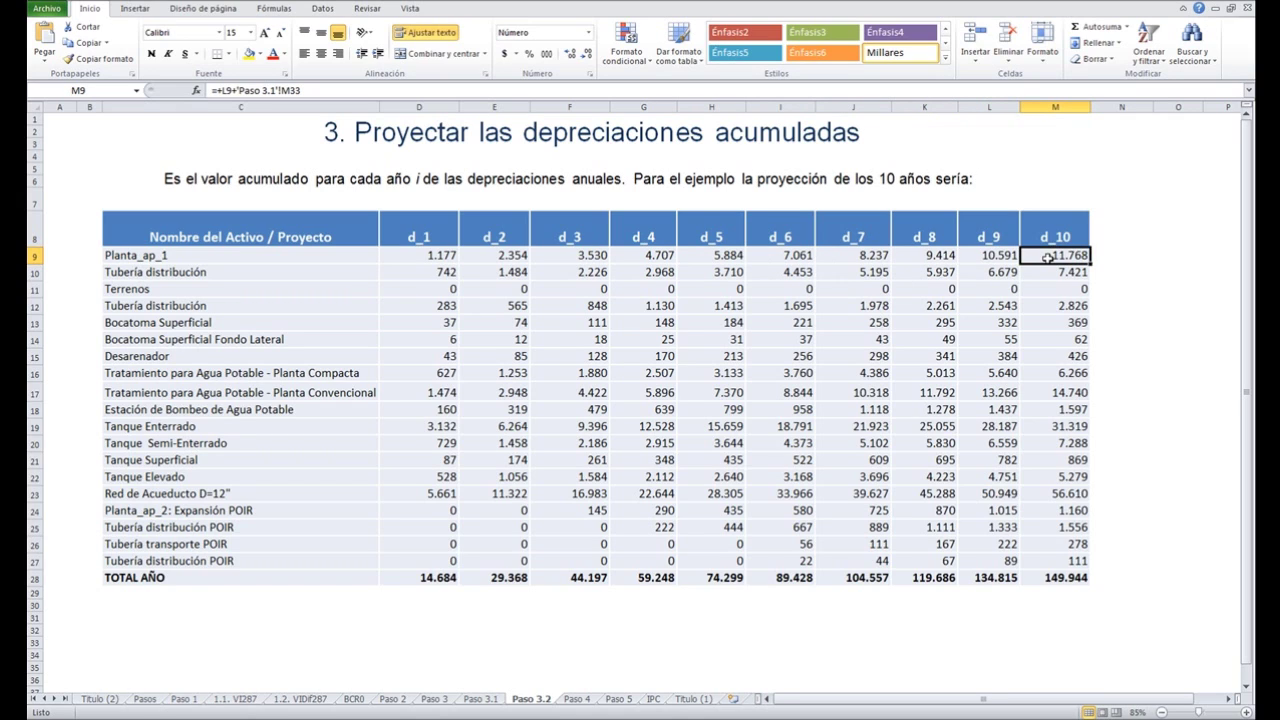
pyautogui.click(441, 257)
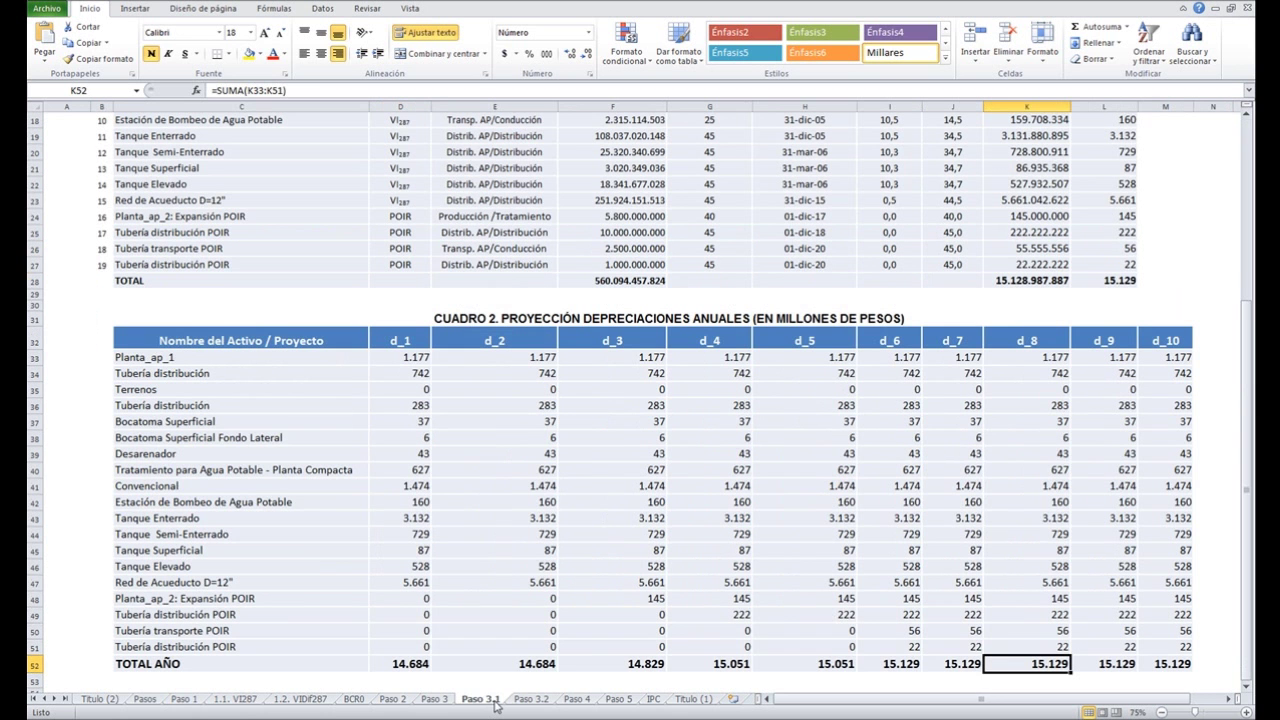
# Check the annual depreciation in Paso 3.1, then inspect the TOTAL AÑO sum formulas for d_2 and d_3 in Paso 3.2
pyautogui.click(496, 700)
pyautogui.click(528, 700)
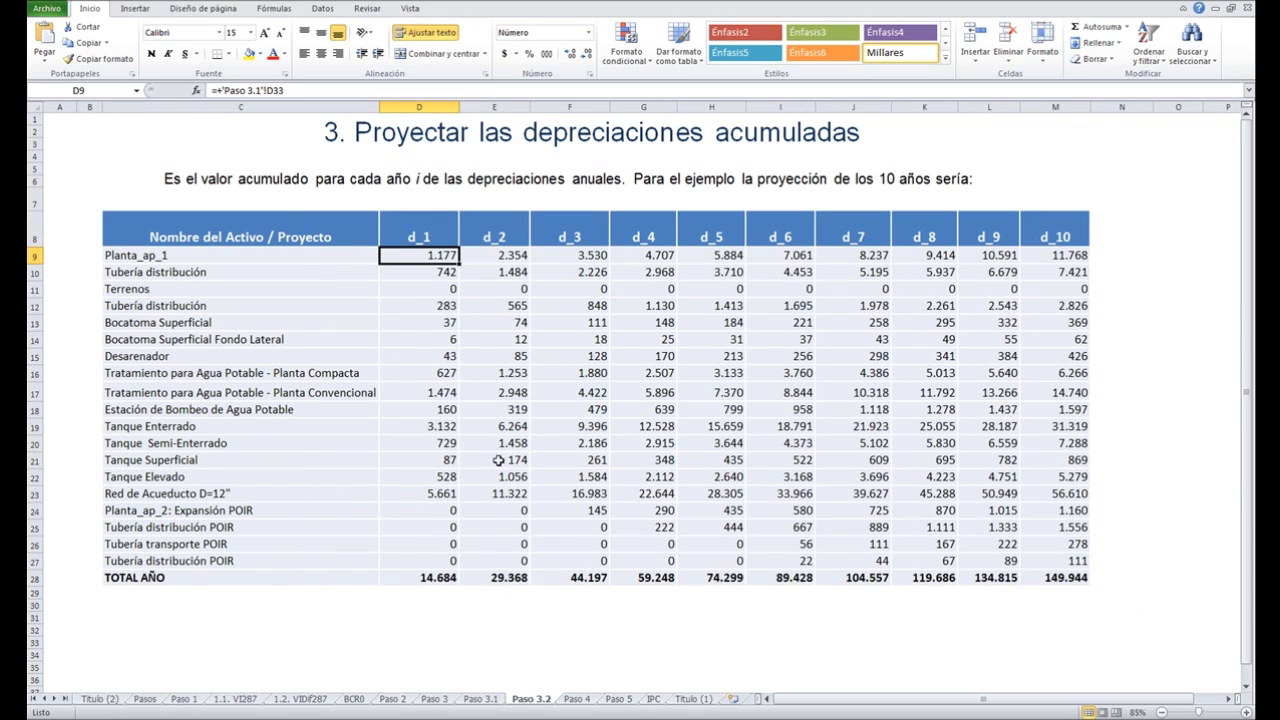
pyautogui.click(598, 580)
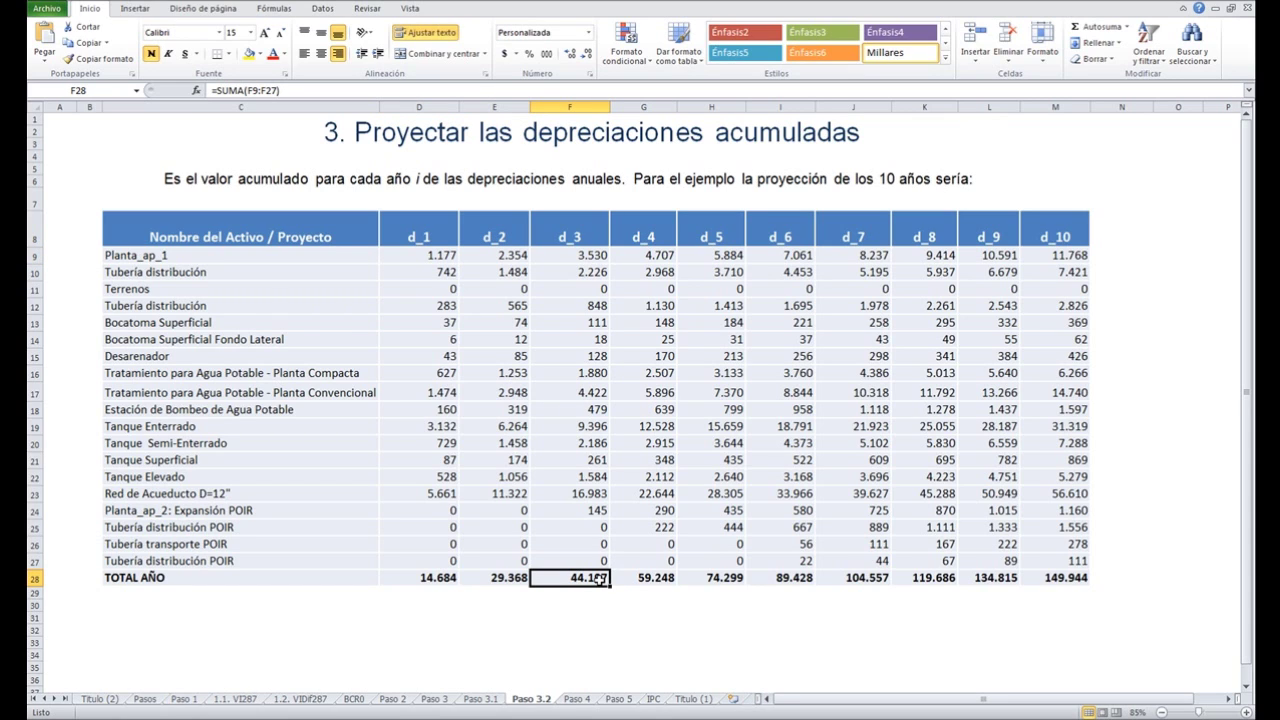
pyautogui.click(487, 578)
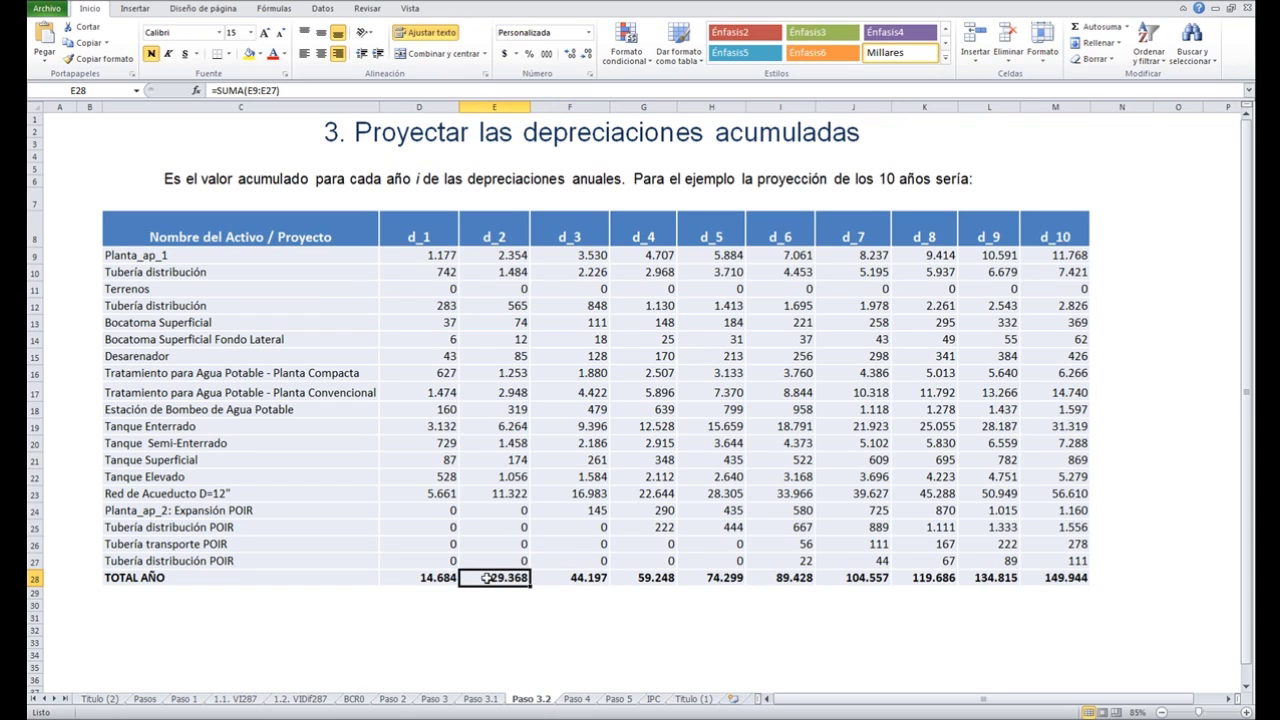
pyautogui.click(556, 578)
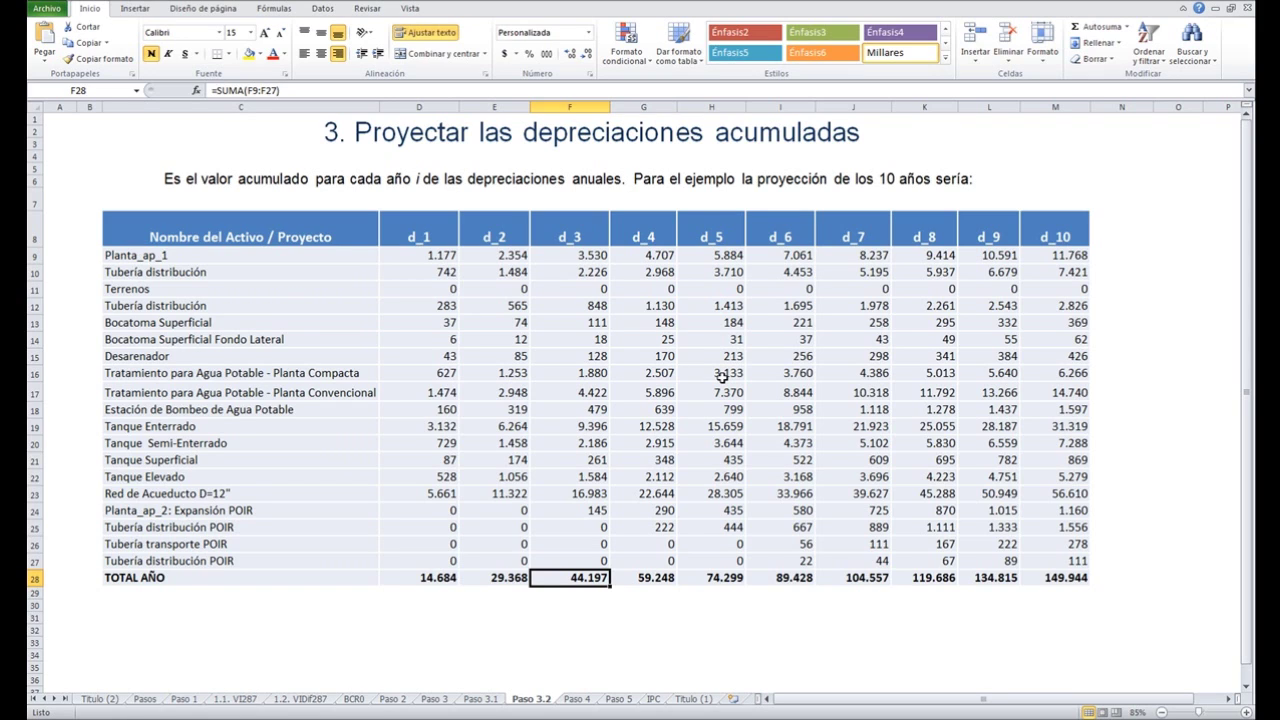
# Open the Paso 4 sheet and inspect the VA_0 column's formulas for the first assets and its header
pyautogui.click(588, 703)
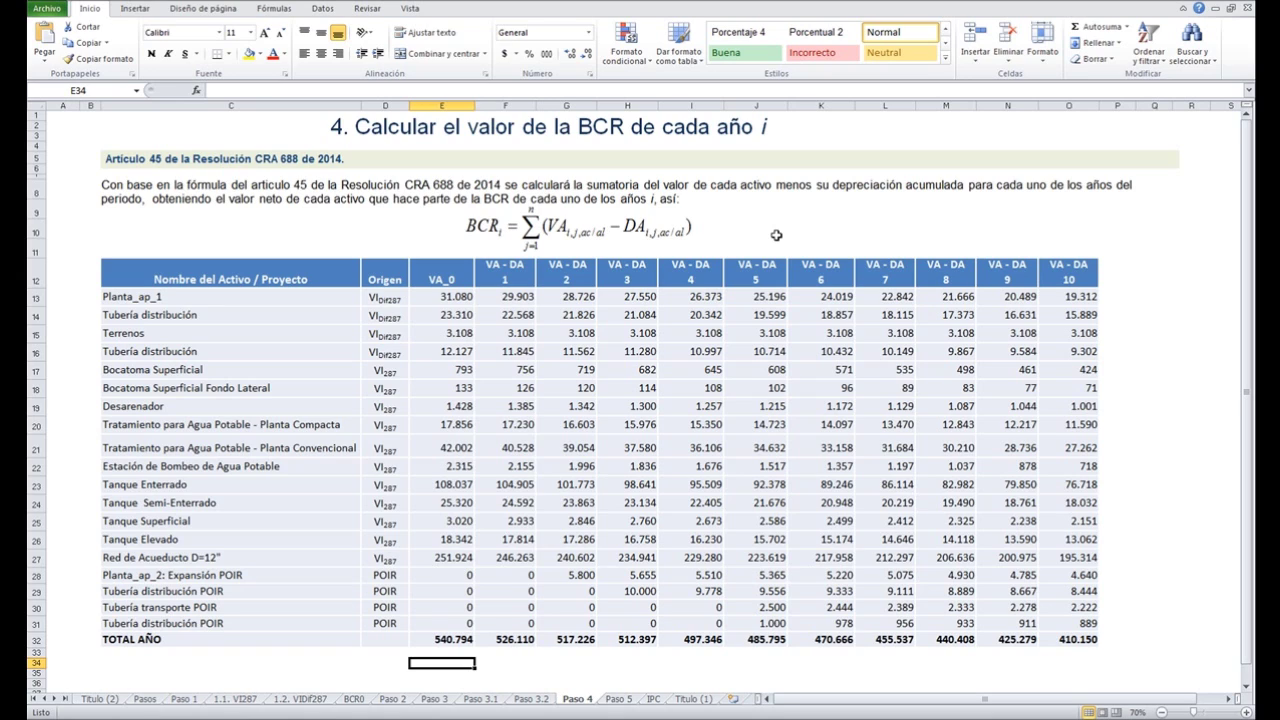
pyautogui.click(443, 292)
pyautogui.click(446, 318)
pyautogui.click(450, 347)
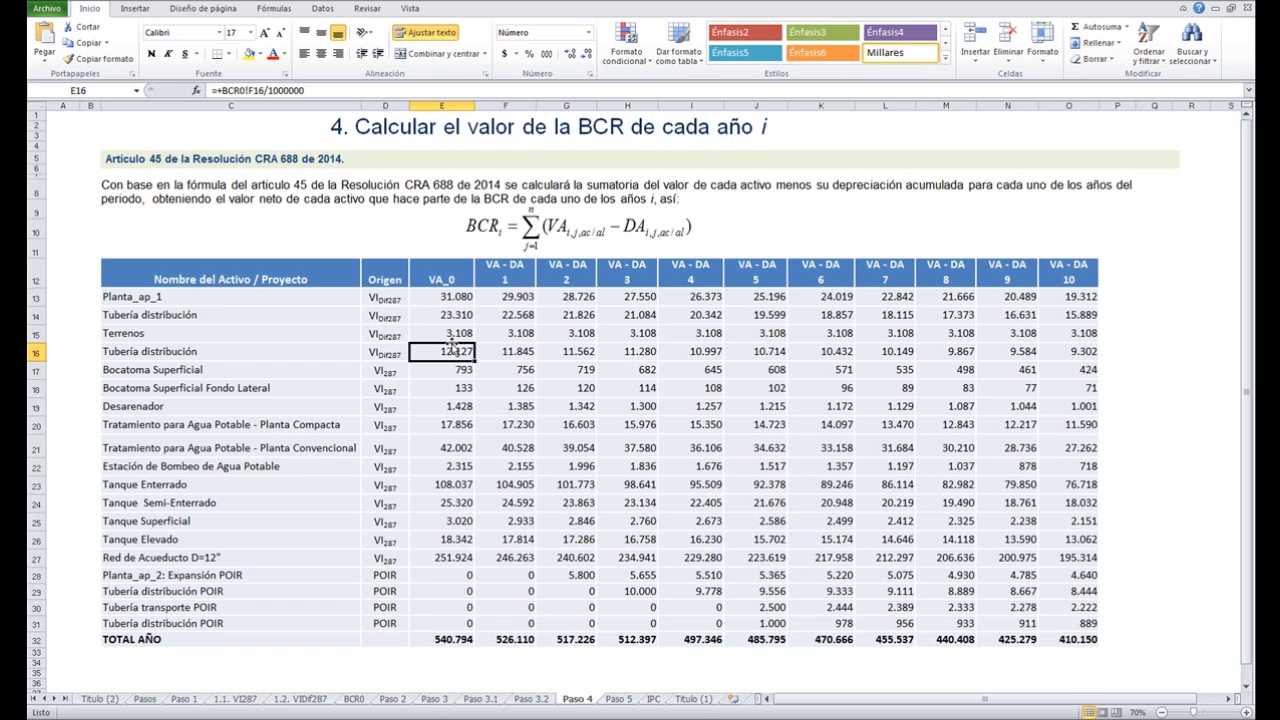
pyautogui.click(464, 281)
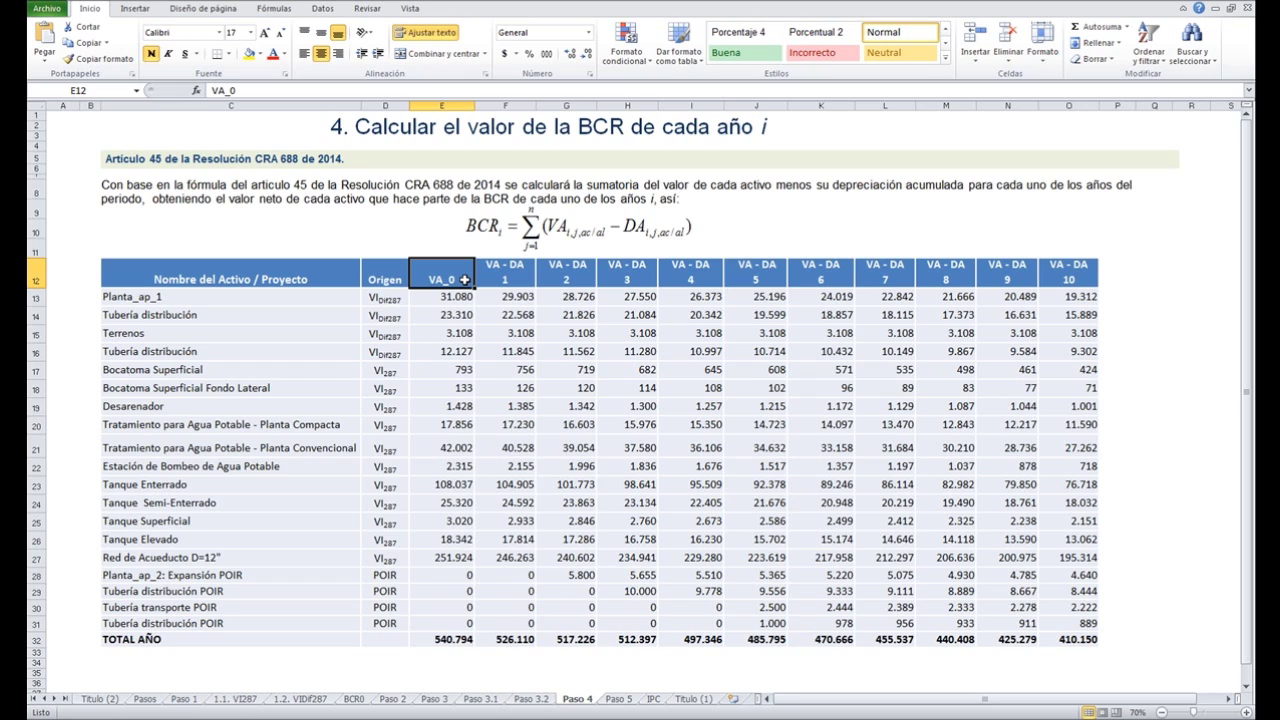
# Examine the Planta_ap_1 net value formulas for VA - DA 1 and 2, tracing their references to VA_0 and Paso 3.2
pyautogui.click(492, 291)
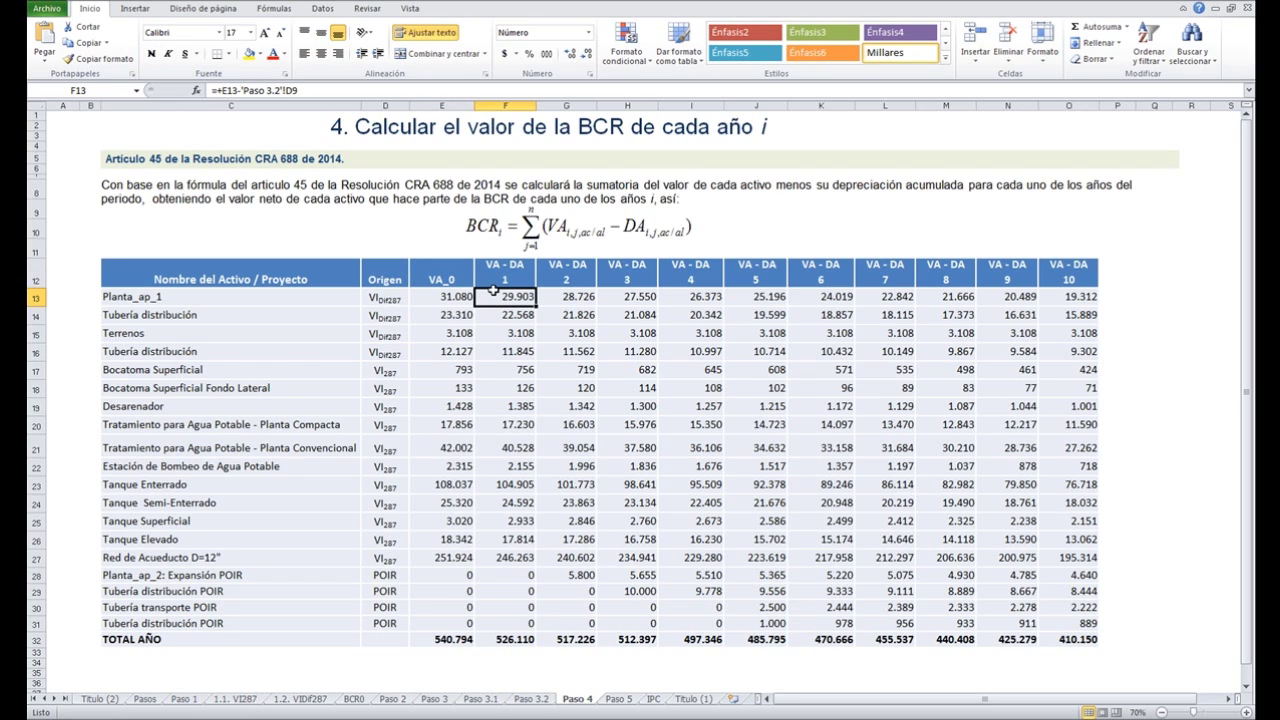
pyautogui.doubleClick(493, 291)
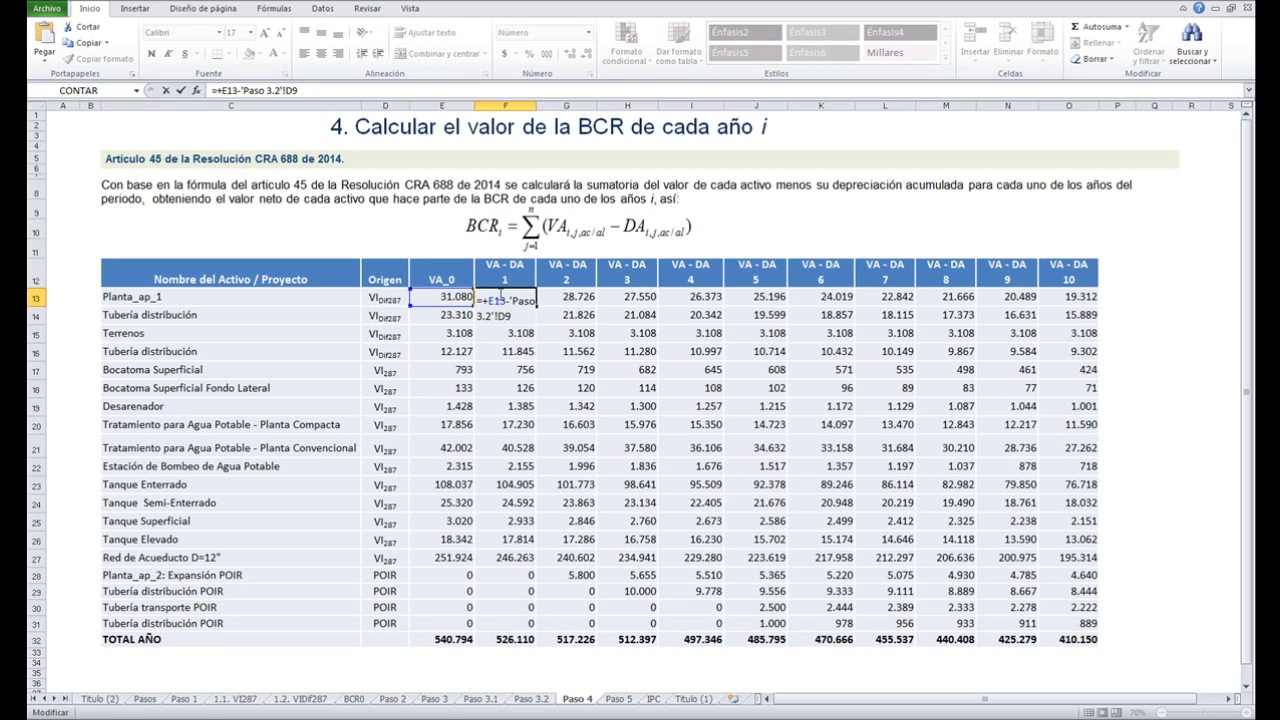
pyautogui.hotkey('ctrl', 'Return')
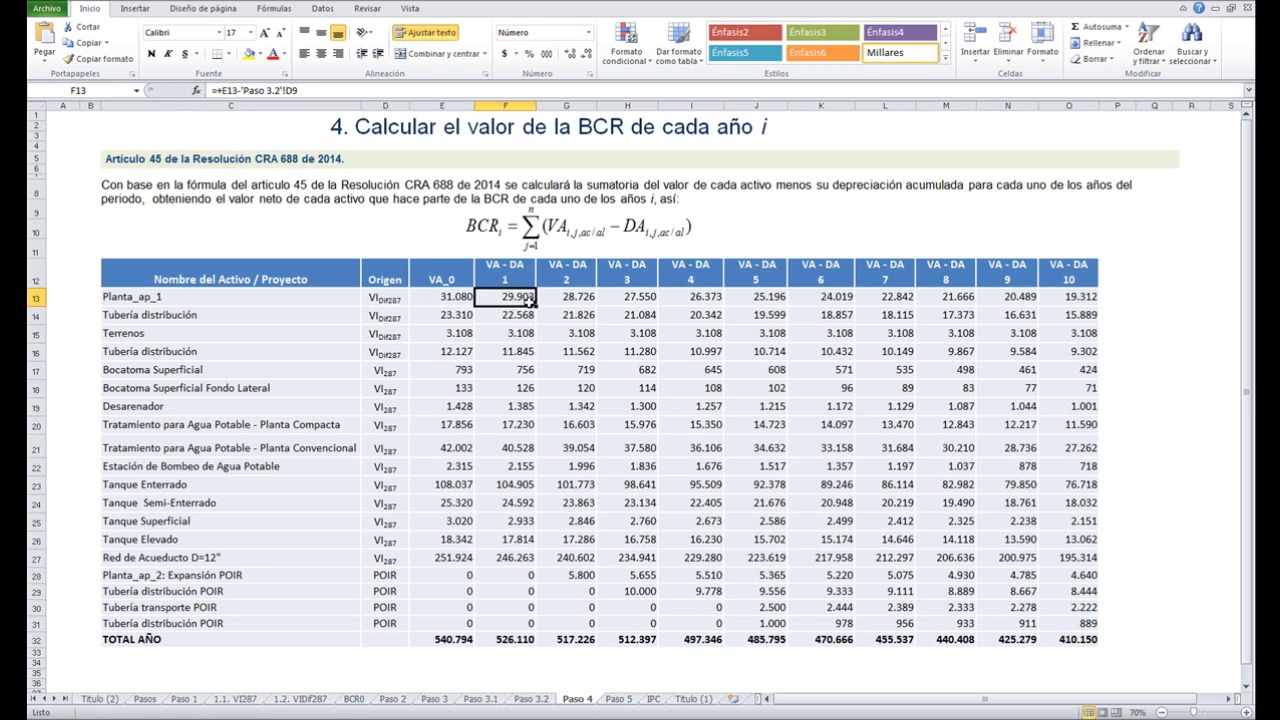
pyautogui.click(568, 296)
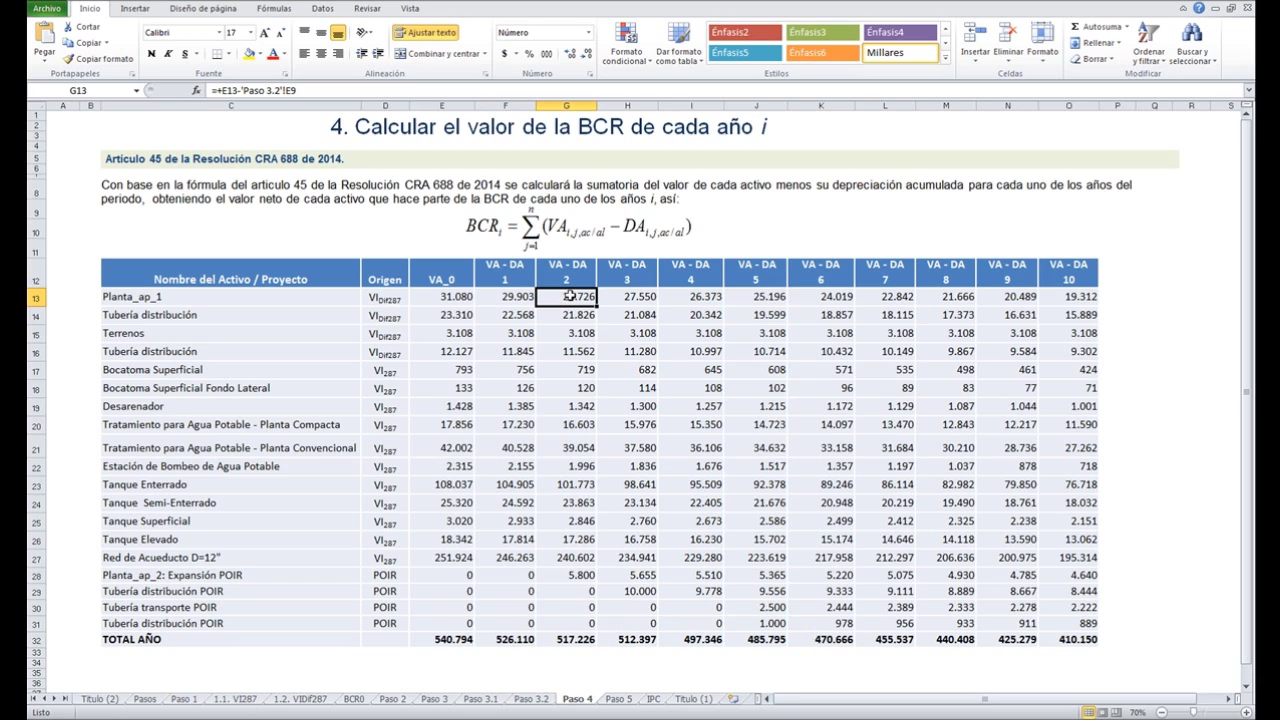
pyautogui.click(423, 298)
pyautogui.click(565, 298)
pyautogui.doubleClick(565, 298)
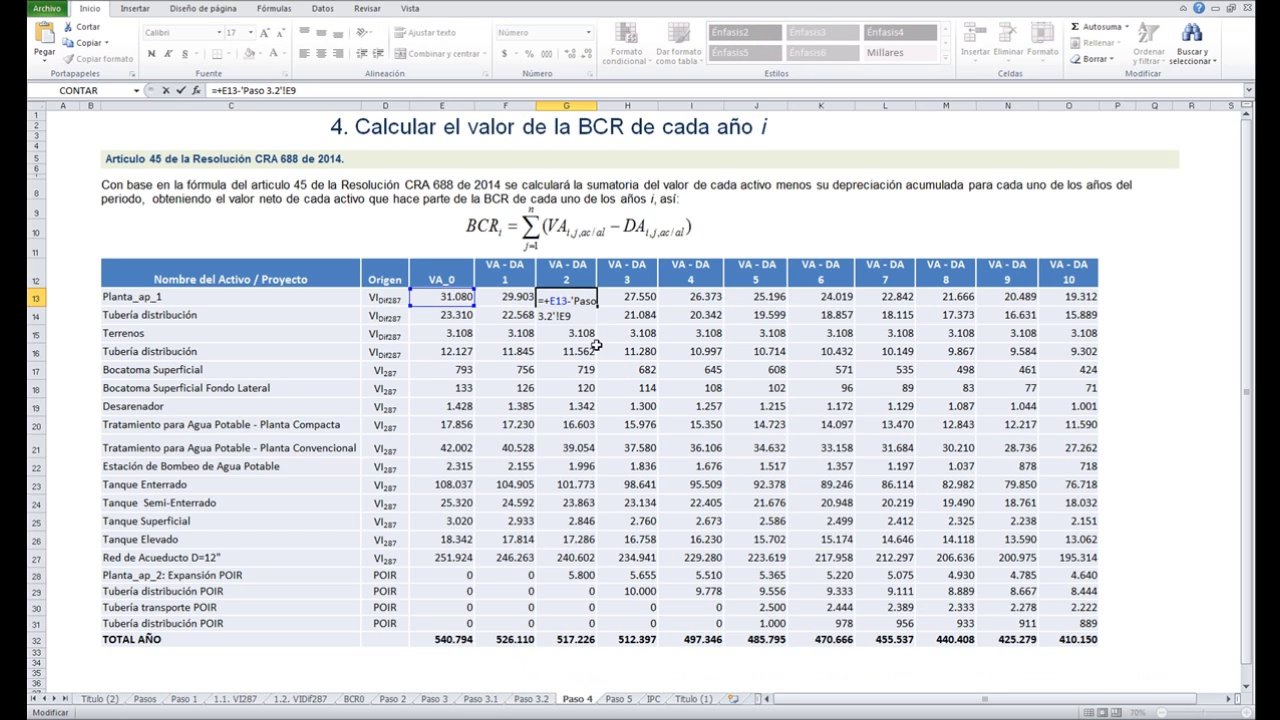
pyautogui.press('Escape')
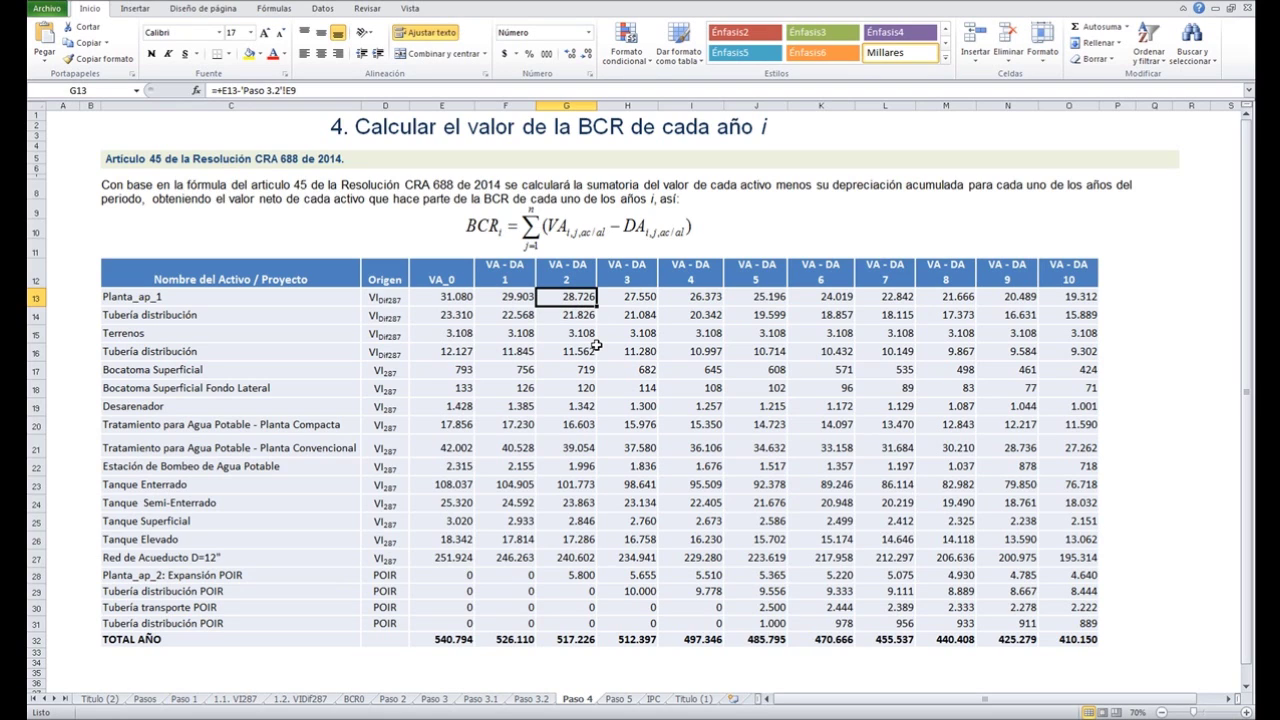
# Follow the Planta_ap_1 net value formulas from year 3 to 10, and check year 1 for Tubería distribución and Red de Acueducto
pyautogui.click(618, 293)
pyautogui.press('Right')
pyautogui.press('Right')
pyautogui.press('Right')
pyautogui.press('Right')
pyautogui.press('Right')
pyautogui.press('Right')
pyautogui.press('Right')
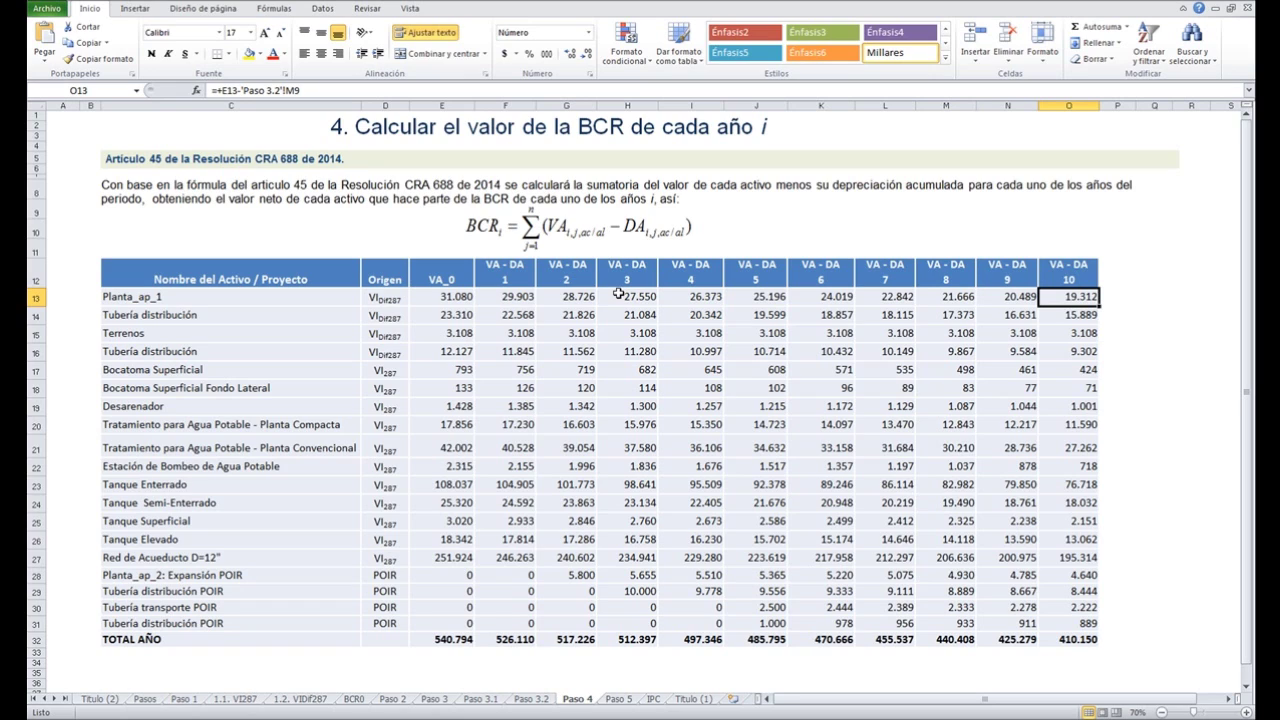
pyautogui.click(522, 311)
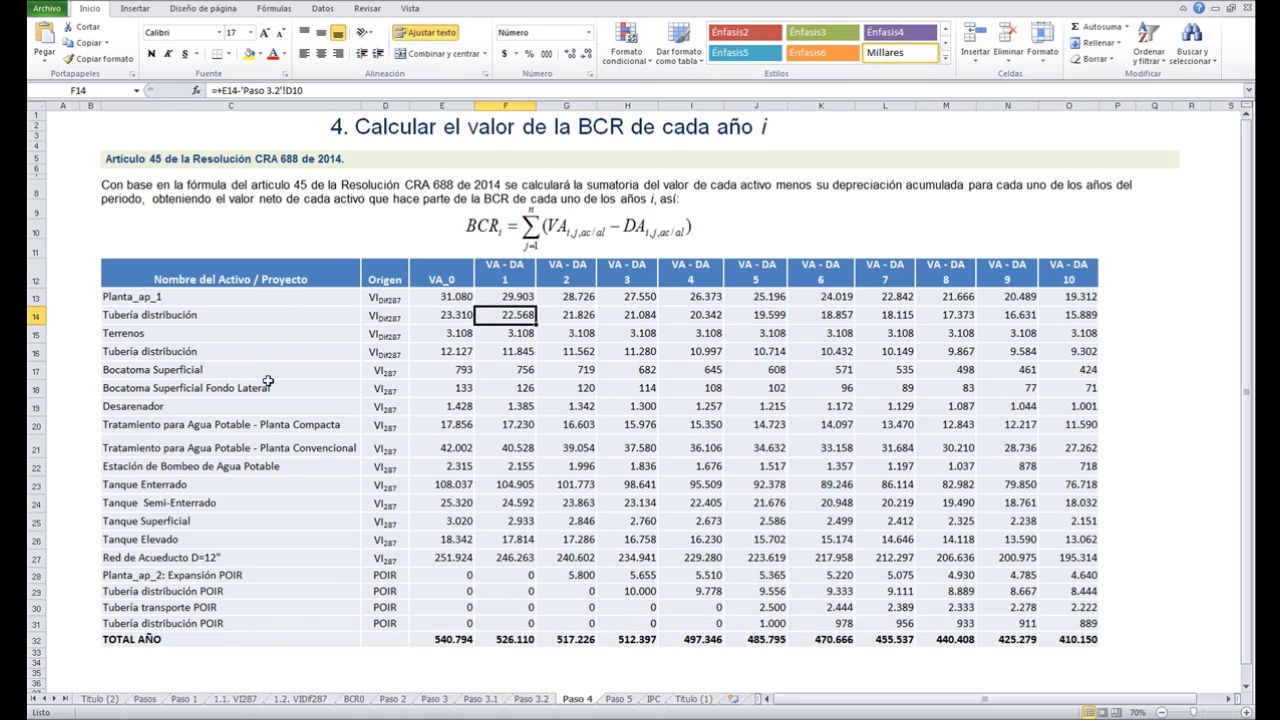
pyautogui.click(510, 557)
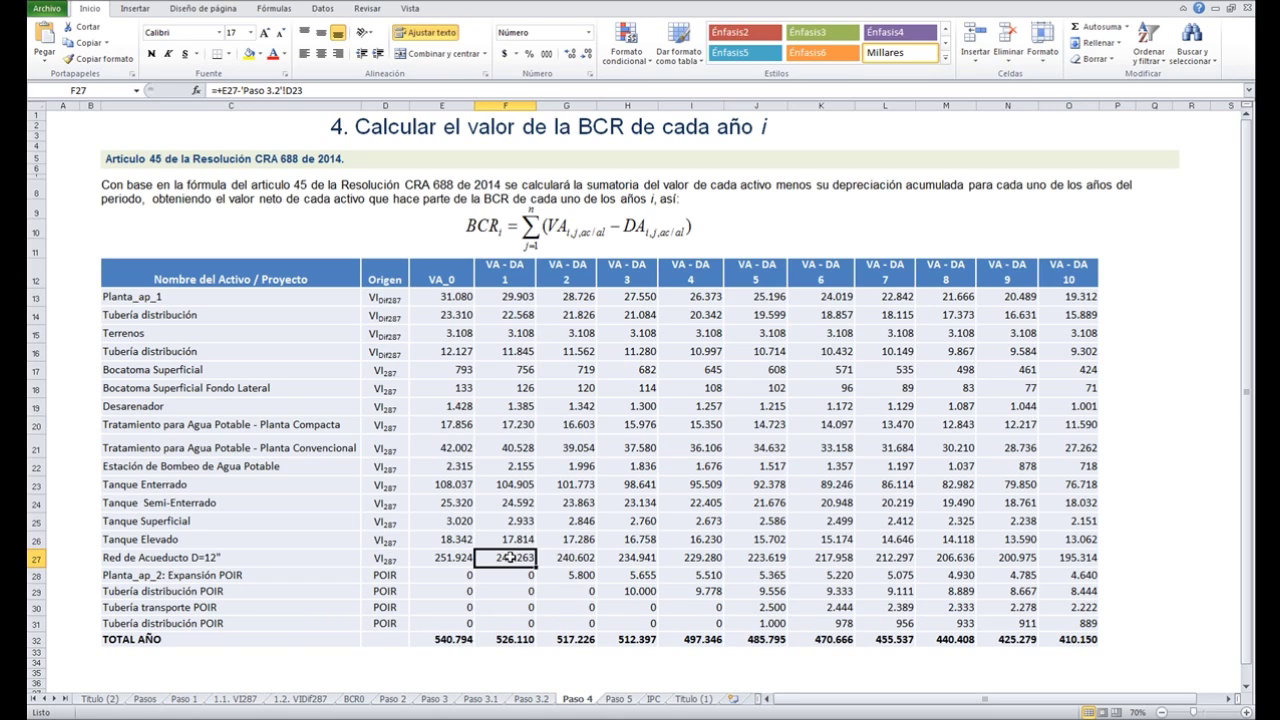
# Inspect the TOTAL AÑO sum formulas in Paso 4 from VA_0 through VA - DA 7
pyautogui.click(436, 634)
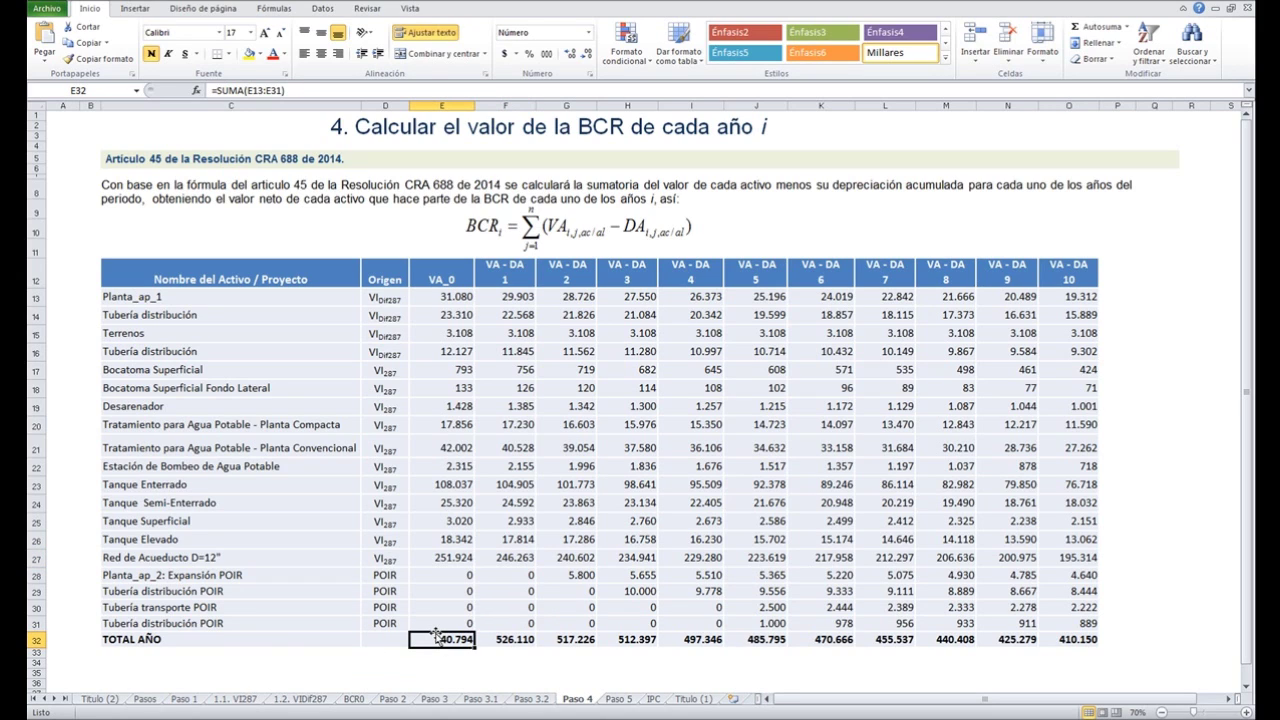
pyautogui.click(524, 636)
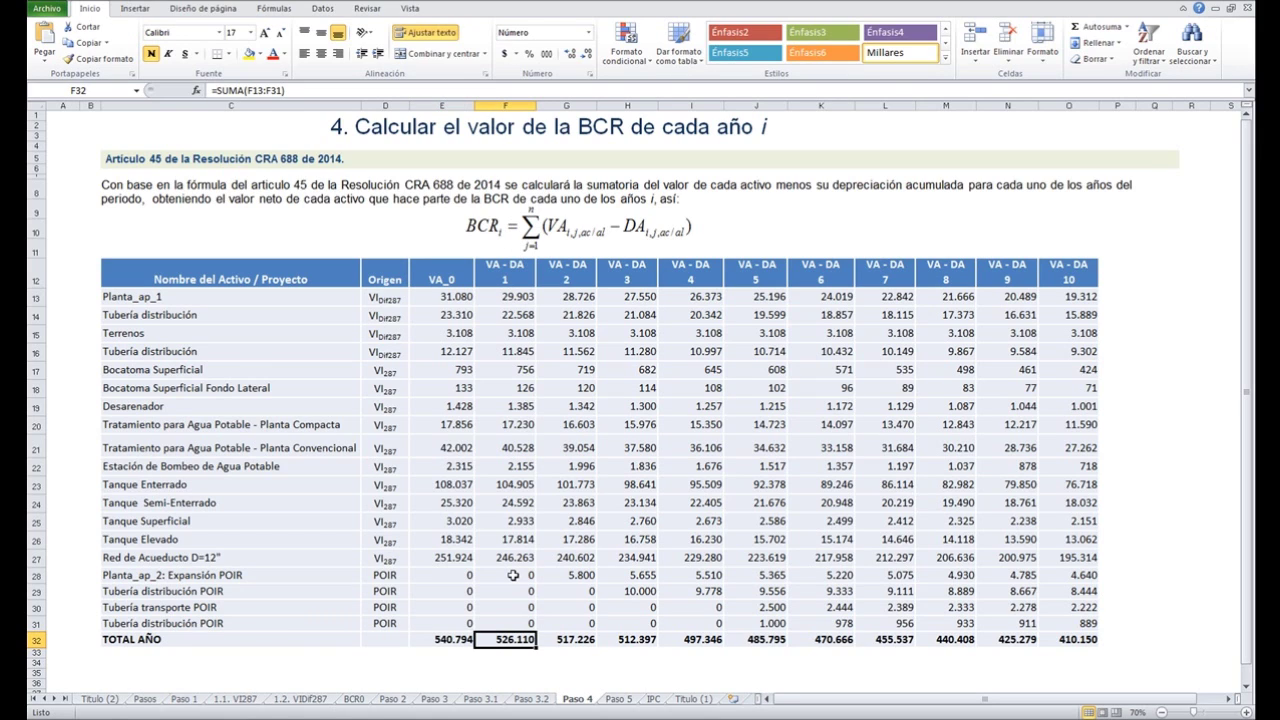
pyautogui.click(567, 638)
pyautogui.click(626, 640)
pyautogui.click(712, 634)
pyautogui.click(750, 636)
pyautogui.click(807, 637)
pyautogui.click(897, 641)
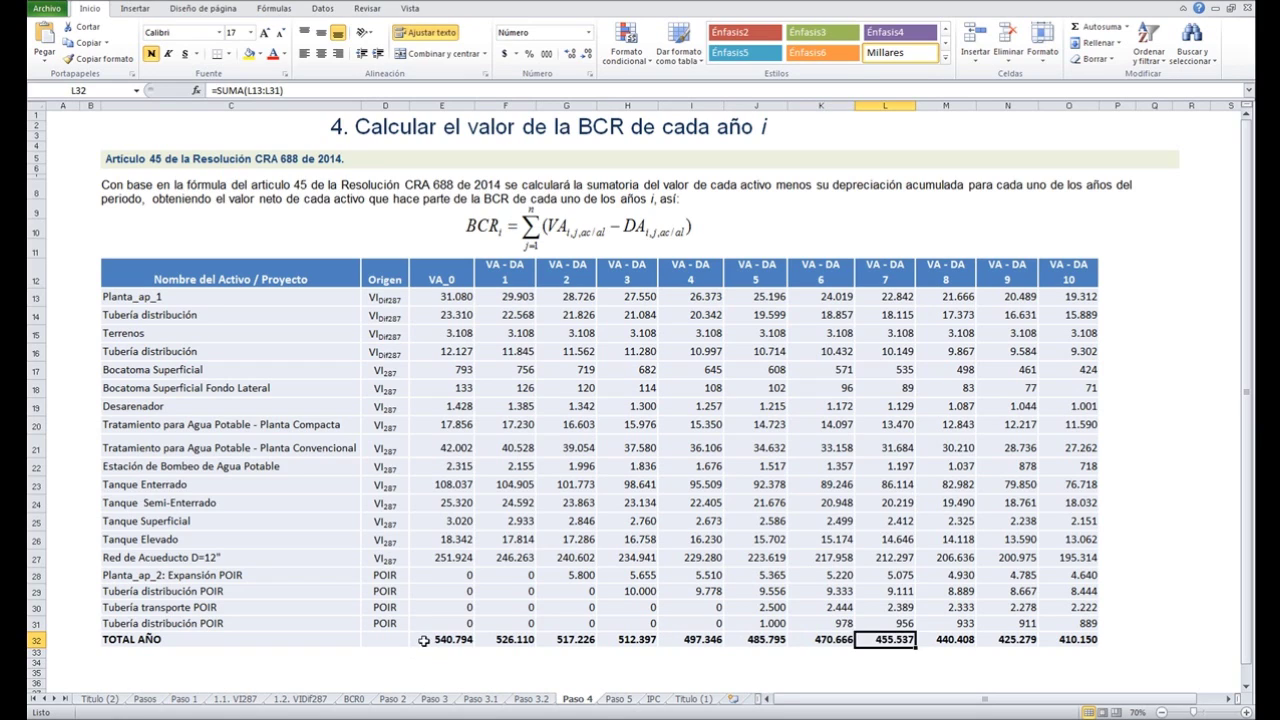
# Review the VA_0 total, then the Planta_ap_1 formulas for VA_0 to year 2 and Red de Acueducto's year 1
pyautogui.click(425, 640)
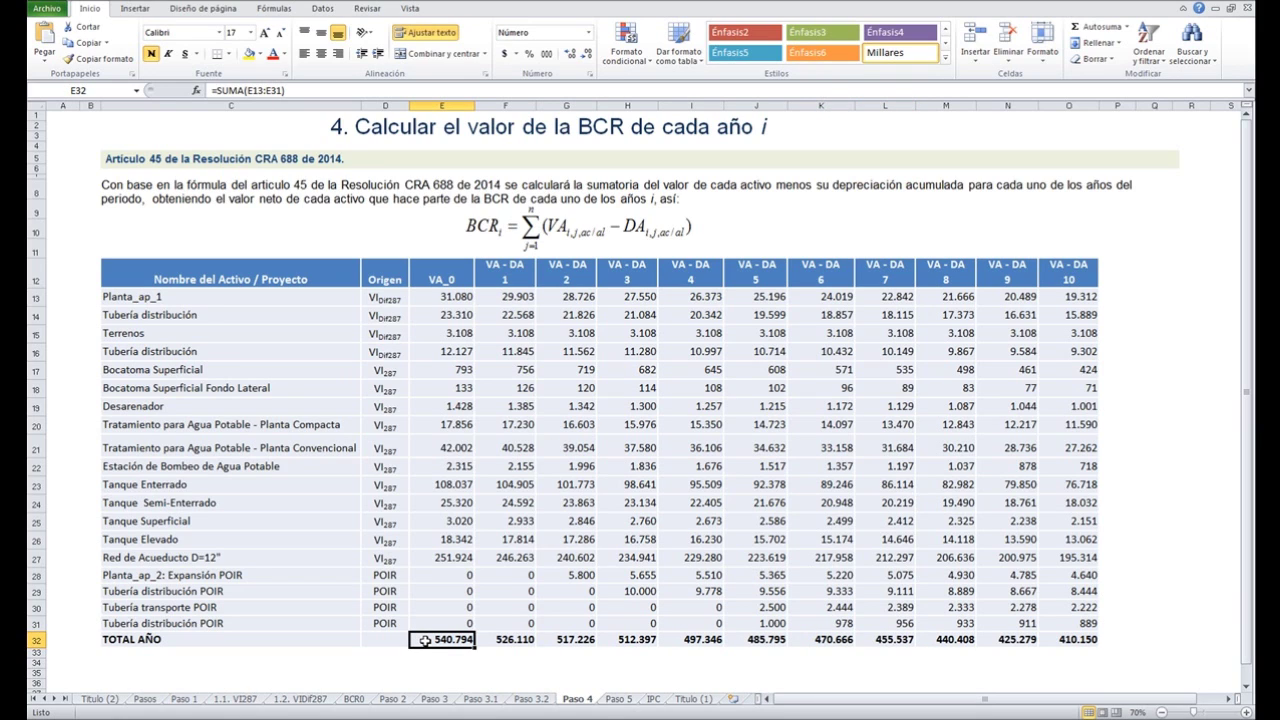
pyautogui.click(425, 299)
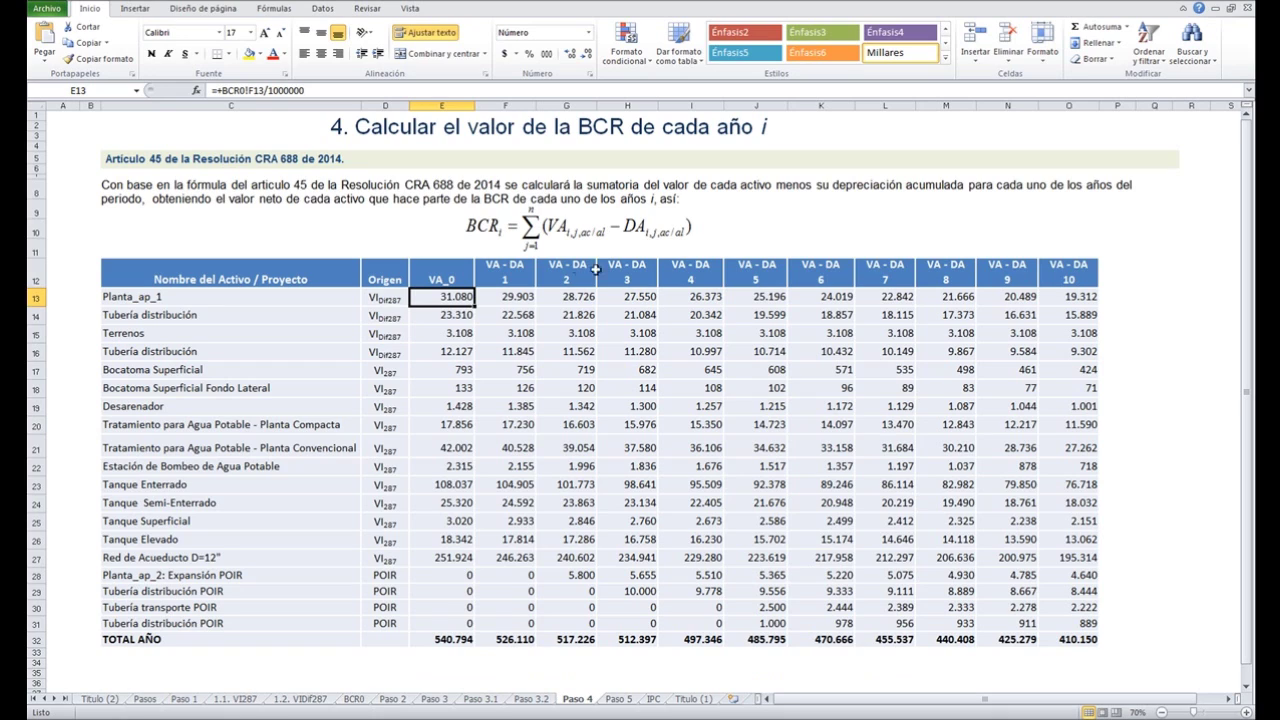
pyautogui.click(498, 559)
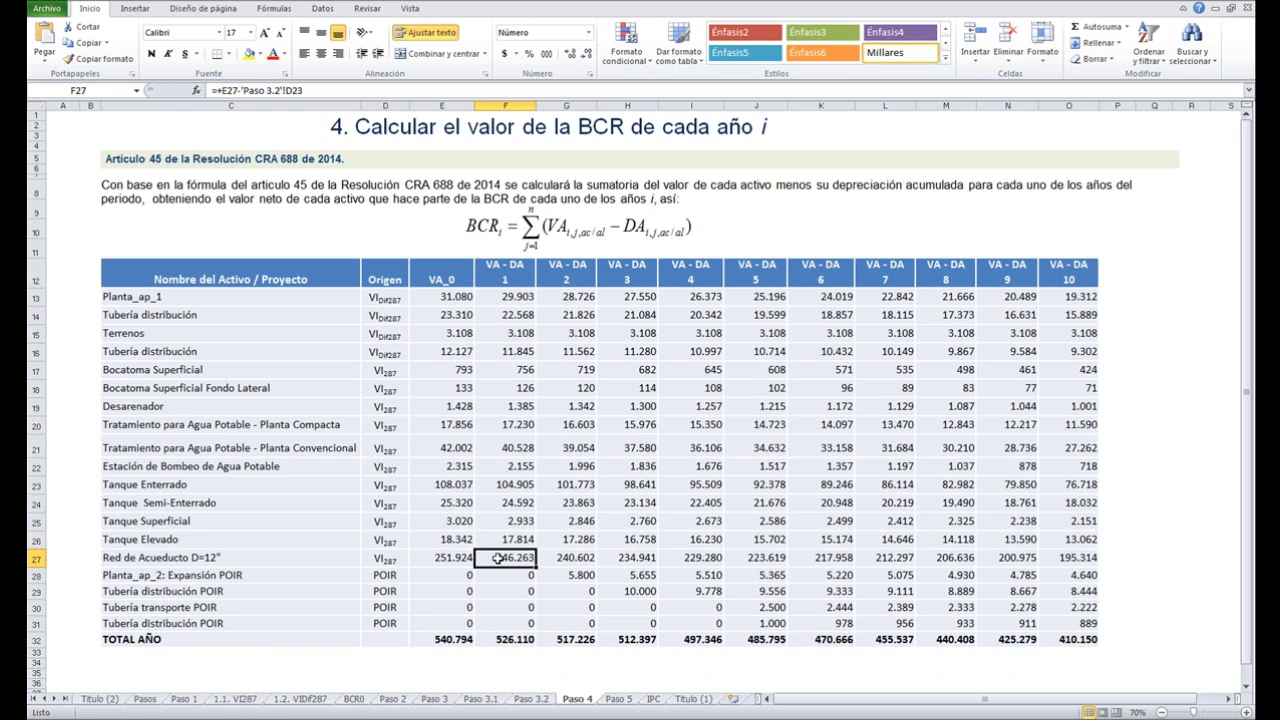
pyautogui.click(491, 302)
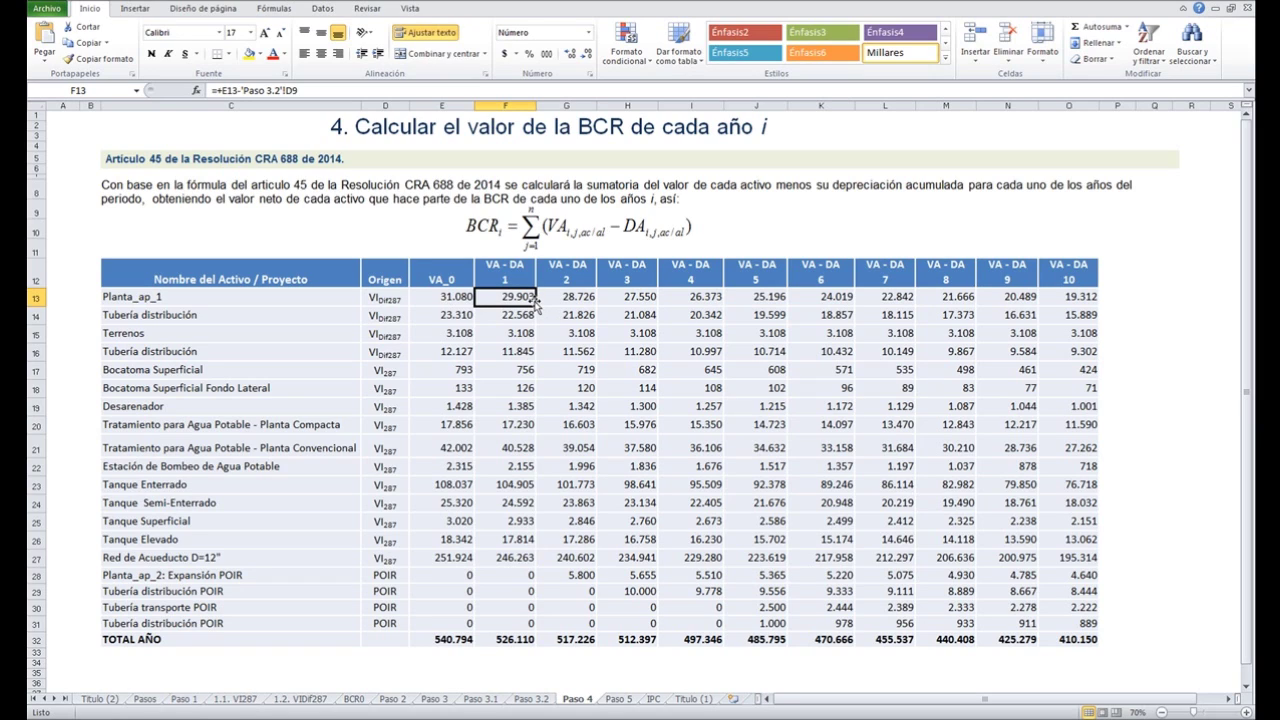
pyautogui.click(586, 296)
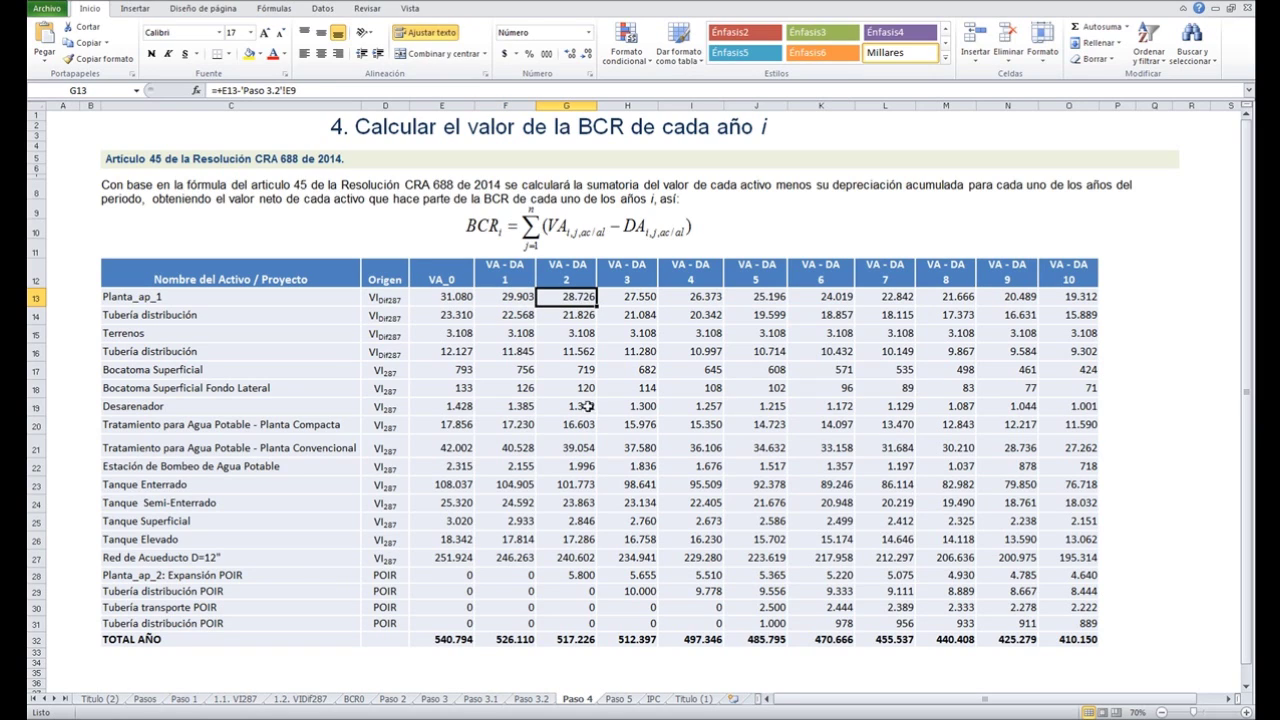
# Check the TOTAL AÑO BCR formulas in Paso 4 for years 2 to 5
pyautogui.click(582, 637)
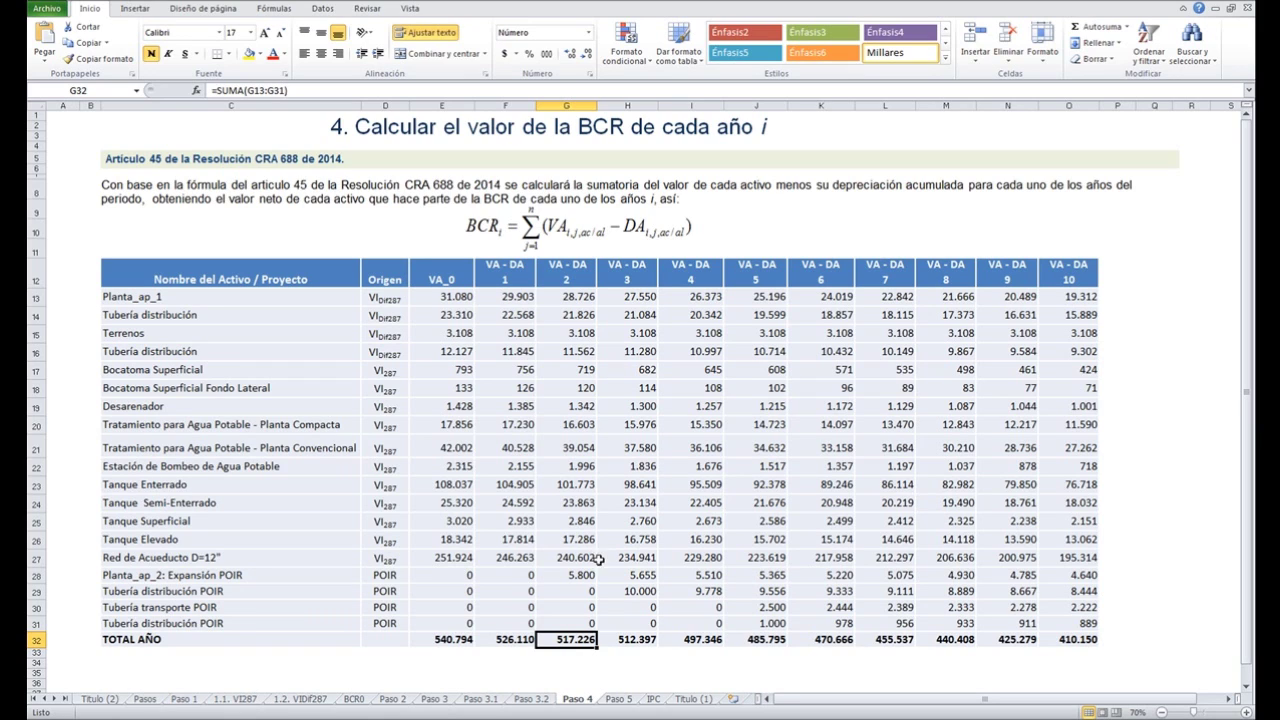
pyautogui.click(637, 638)
pyautogui.click(709, 640)
pyautogui.click(768, 642)
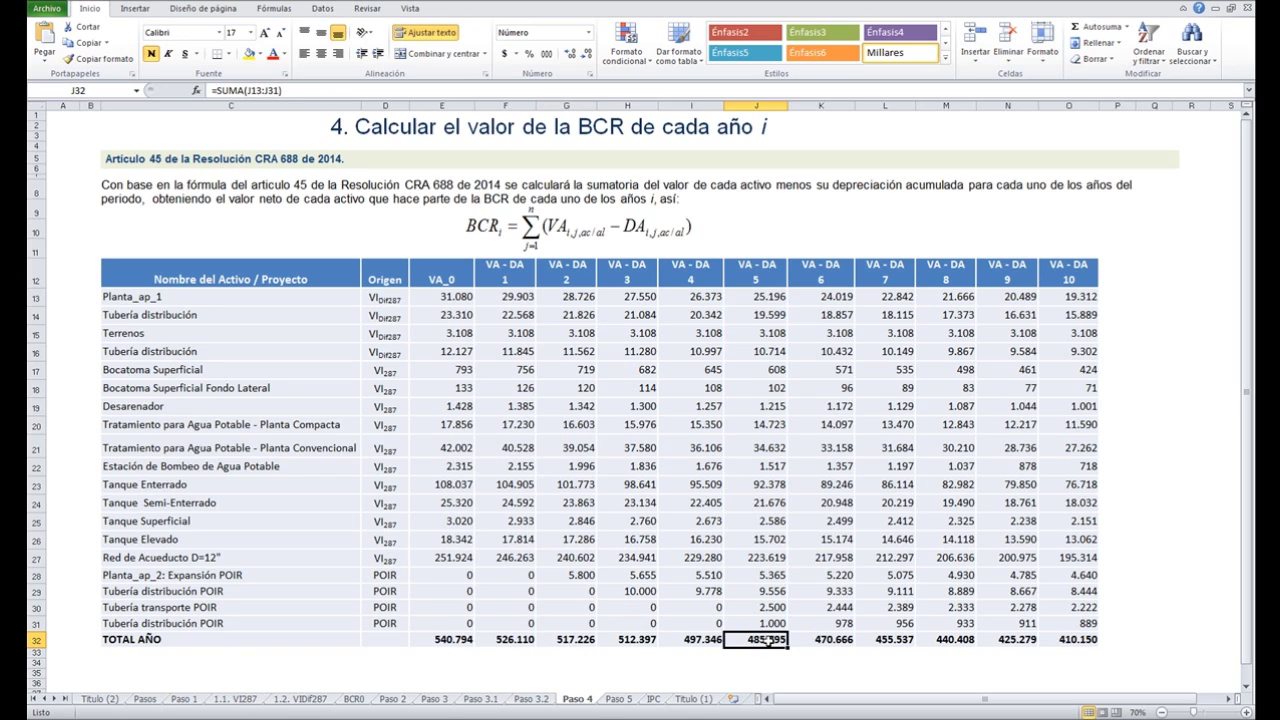
# Open the Paso 5 sheet and inspect the d_i row's links to Paso 3.1 for years 1 to 6
pyautogui.click(628, 704)
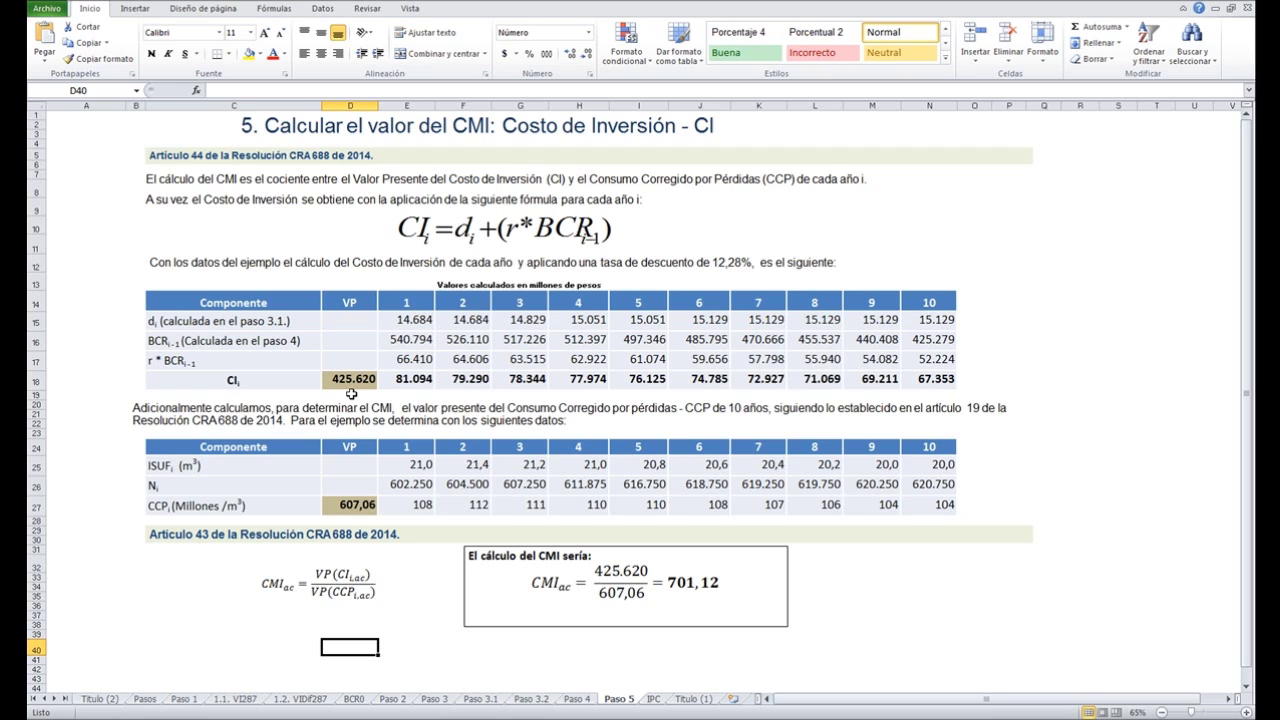
pyautogui.click(274, 323)
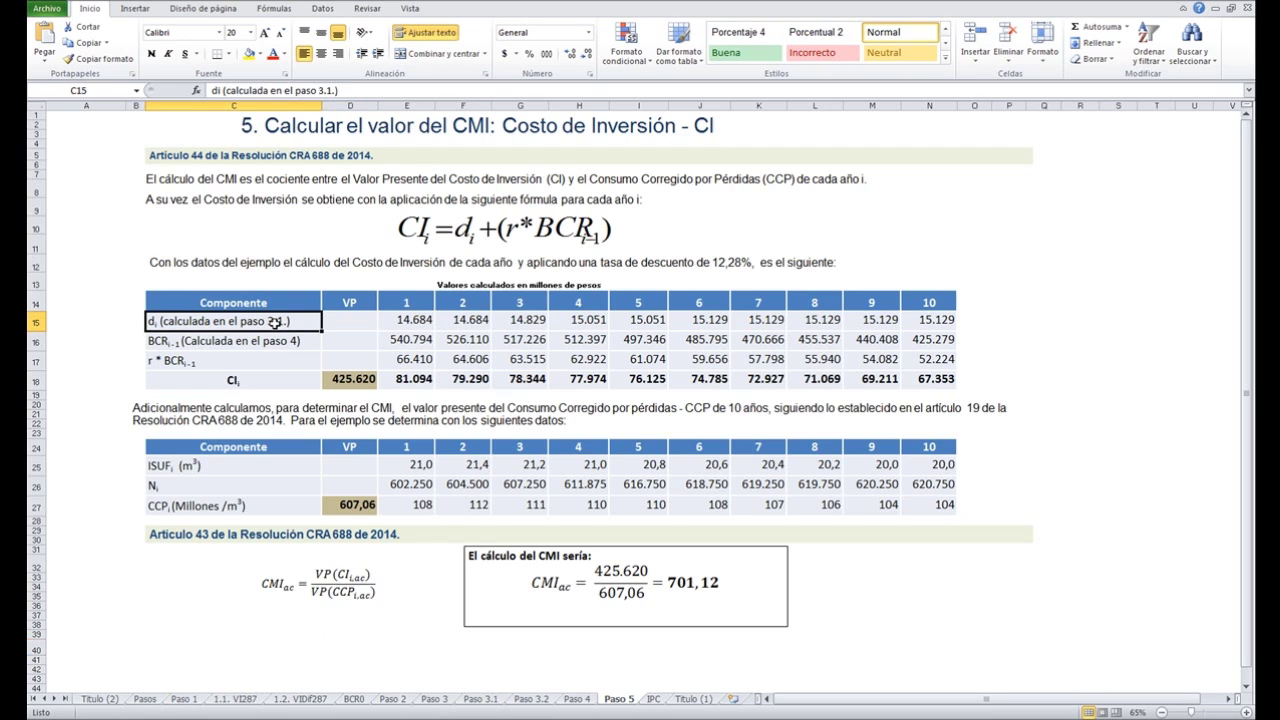
pyautogui.click(402, 323)
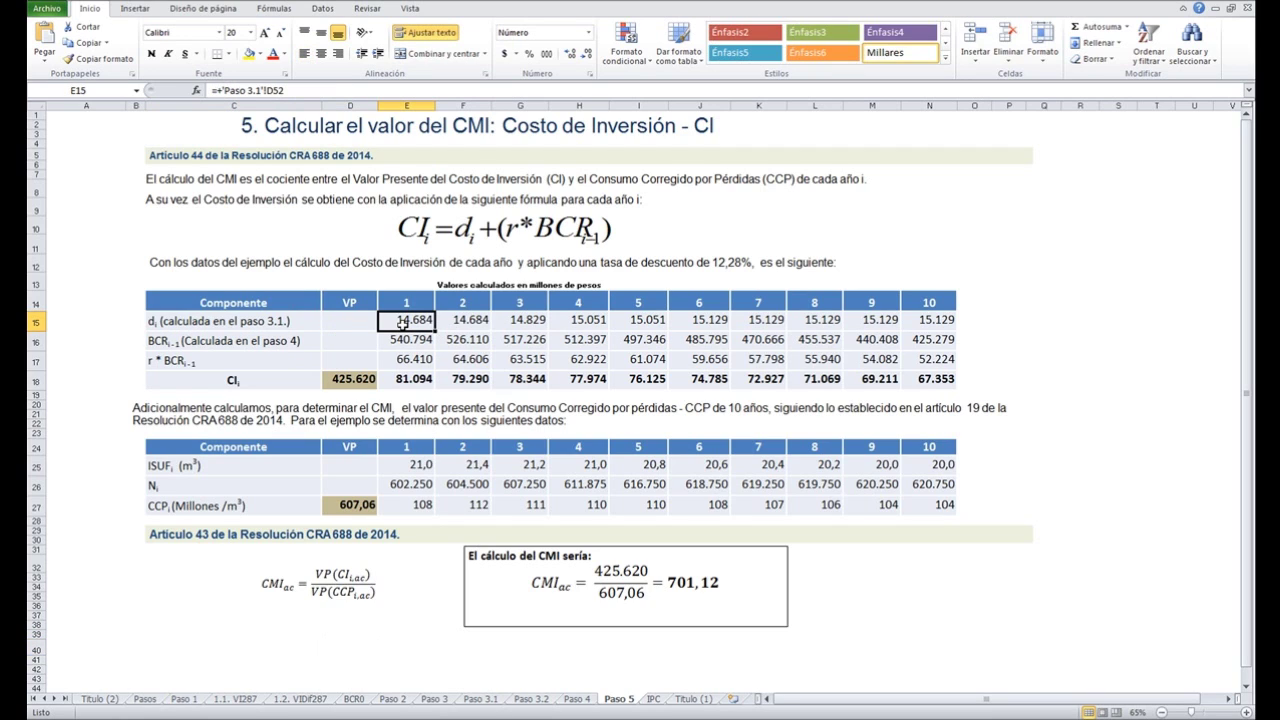
pyautogui.click(451, 324)
pyautogui.click(533, 323)
pyautogui.click(577, 322)
pyautogui.click(640, 325)
pyautogui.click(720, 323)
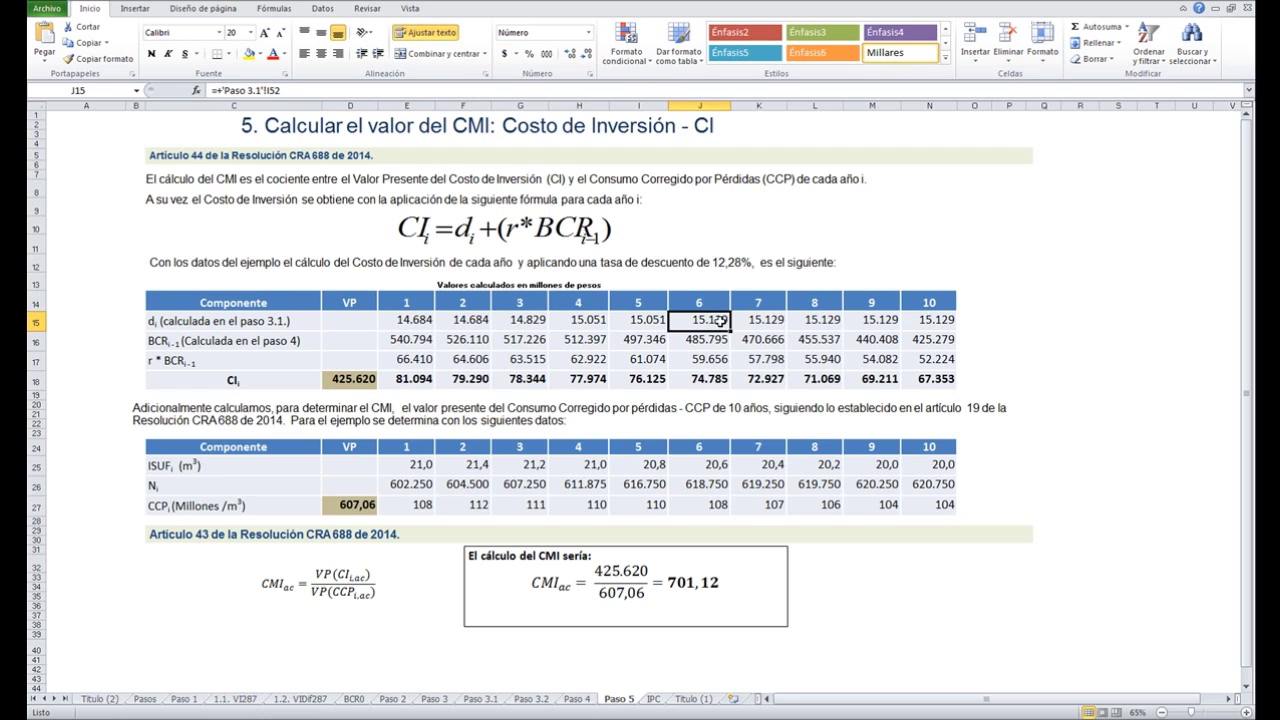
# Review the d_i row of the investment cost table again, from its label through year 6
pyautogui.click(334, 330)
pyautogui.click(298, 326)
pyautogui.click(410, 322)
pyautogui.click(463, 321)
pyautogui.click(529, 320)
pyautogui.click(597, 322)
pyautogui.click(636, 328)
pyautogui.click(714, 324)
# Inspect the BCR_i-1 row's links to the Paso 4 totals for years 1 to 5 and year 10
pyautogui.click(409, 342)
pyautogui.click(477, 344)
pyautogui.click(526, 344)
pyautogui.click(597, 343)
pyautogui.click(655, 344)
pyautogui.click(917, 342)
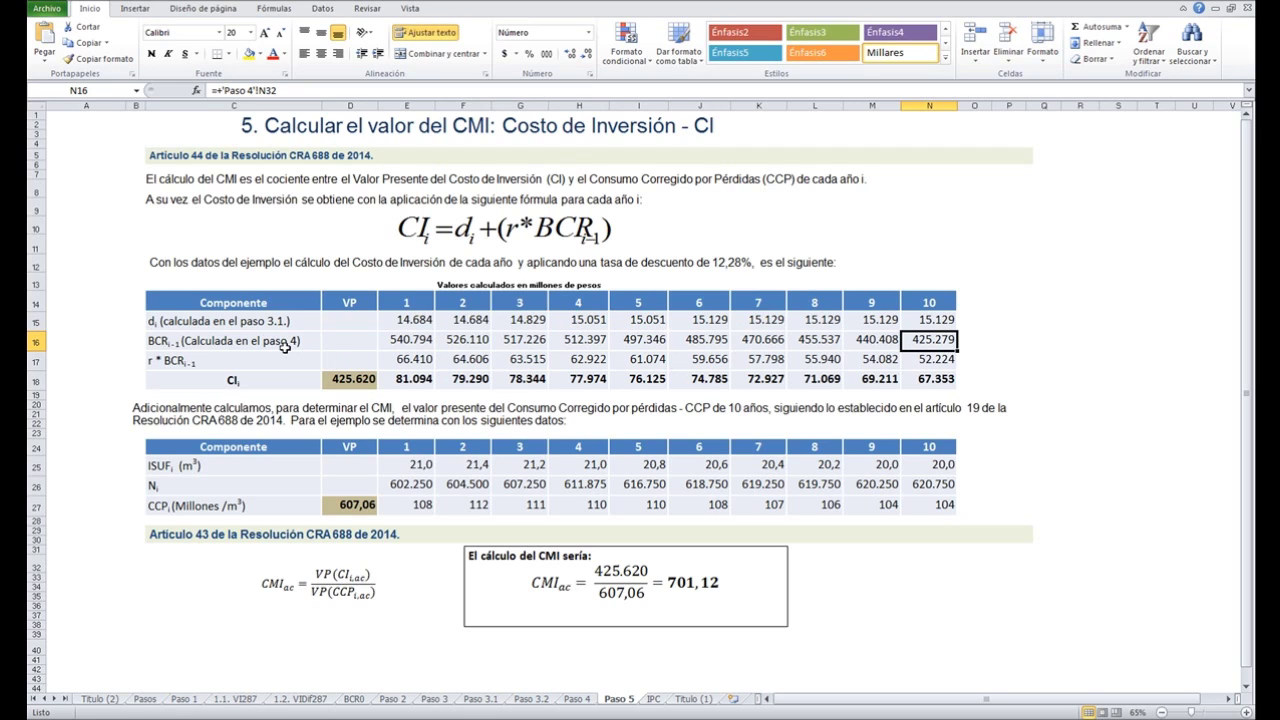
# Compare the BCR_i-1 links for years 1 to 3 with the r * BCR_i-1 formula for year 1
pyautogui.click(406, 334)
pyautogui.click(472, 343)
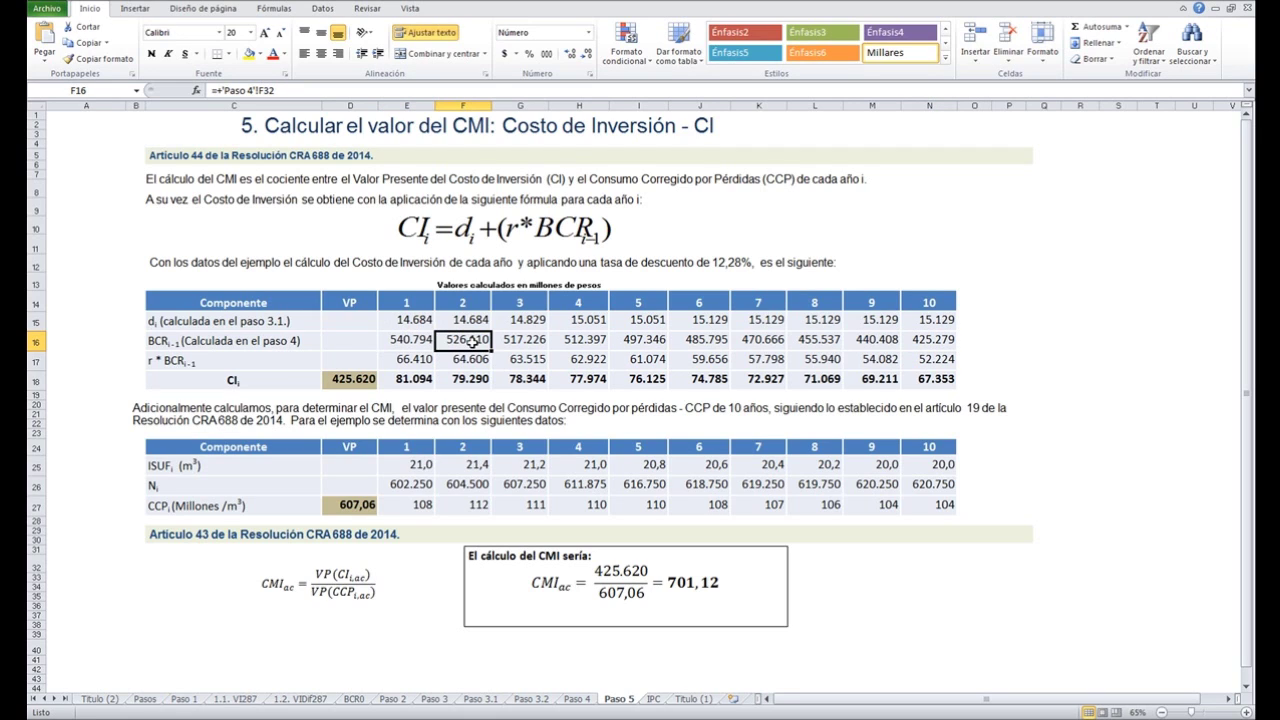
pyautogui.click(407, 362)
pyautogui.click(400, 339)
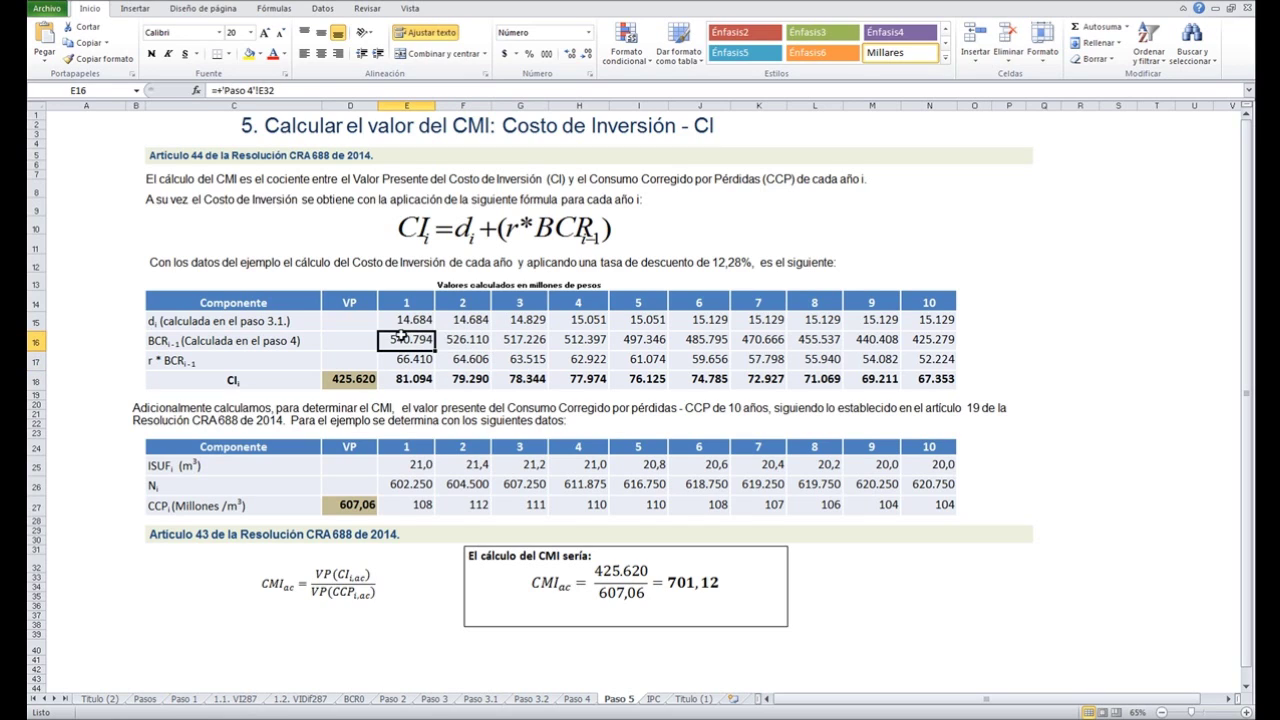
pyautogui.click(467, 342)
pyautogui.click(536, 340)
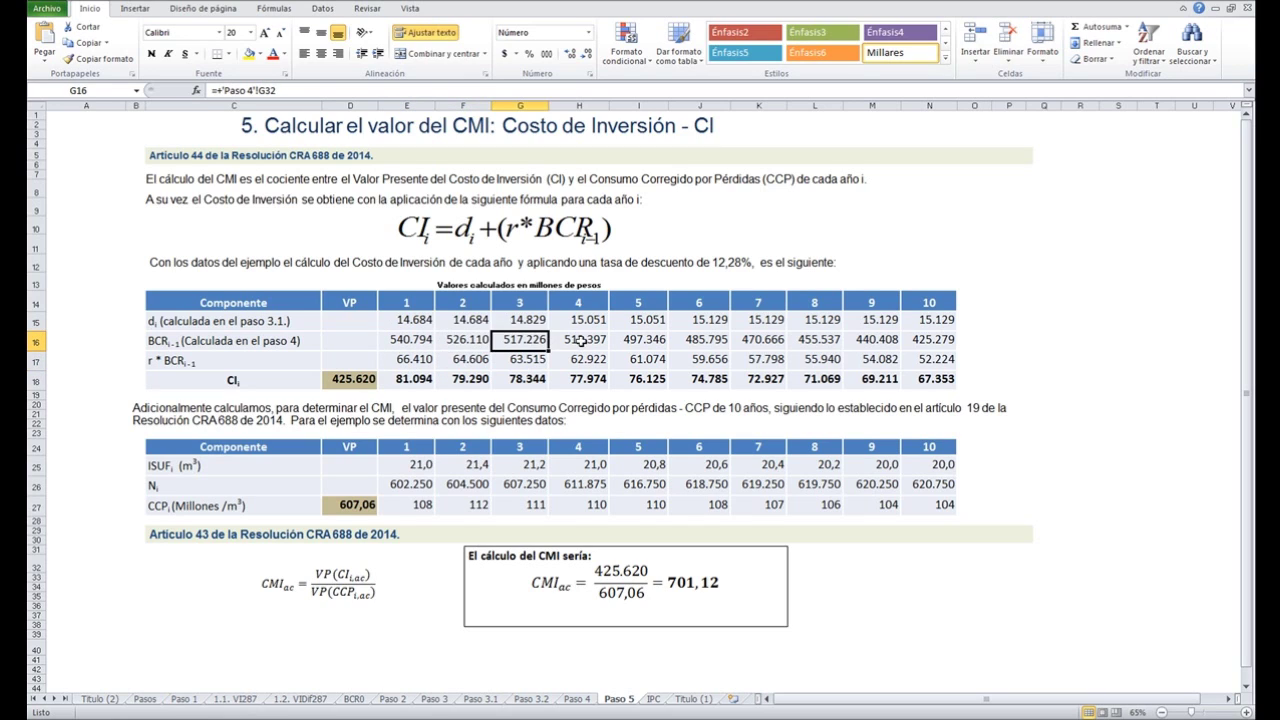
pyautogui.click(398, 361)
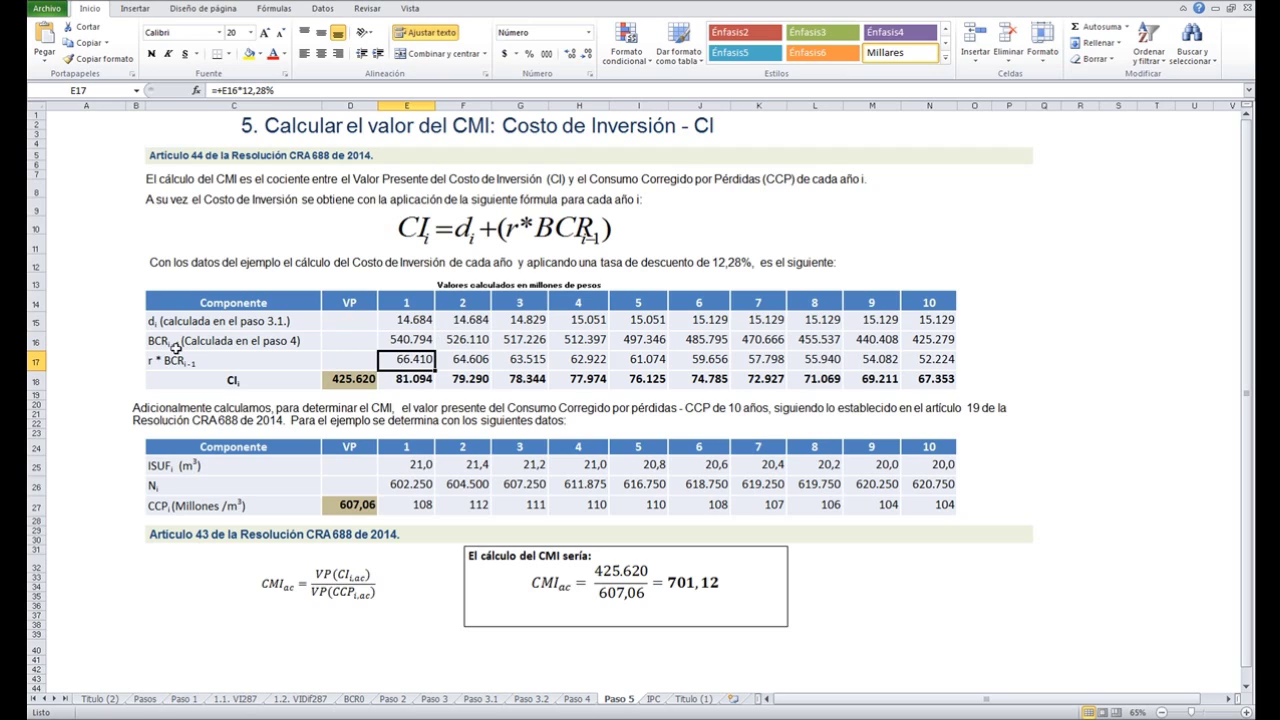
# Inspect the CI_i row's formulas in the investment cost table for years 1 to 5
pyautogui.click(425, 380)
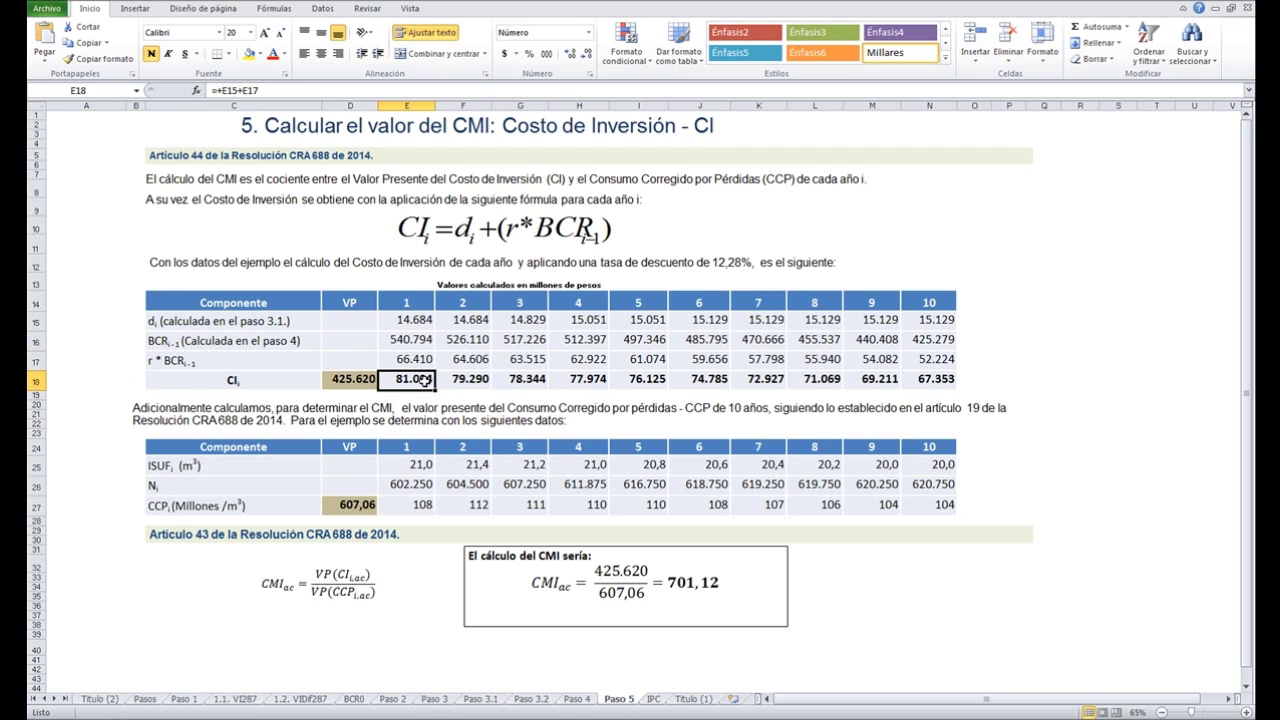
pyautogui.click(483, 381)
pyautogui.click(544, 379)
pyautogui.click(583, 380)
pyautogui.click(636, 382)
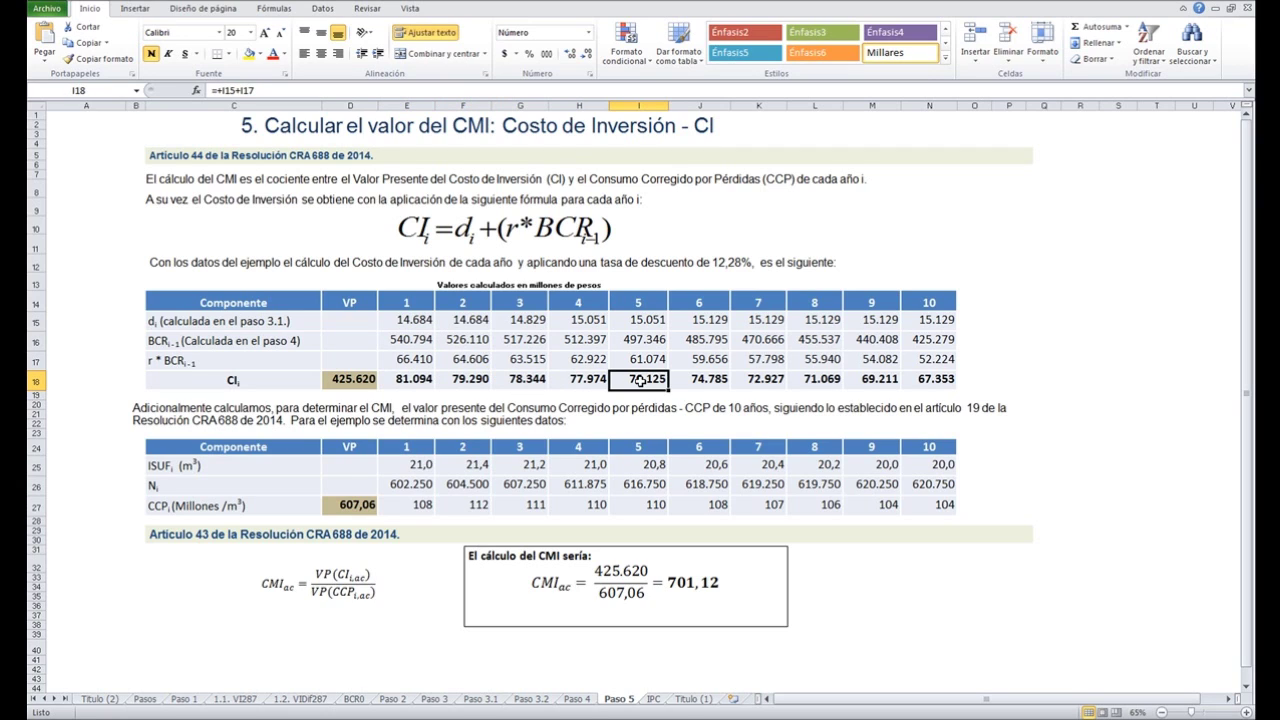
# Open the year 1 CI_i formula to trace its references to d_i and r * BCR_i-1, leaving it unedited
pyautogui.click(414, 380)
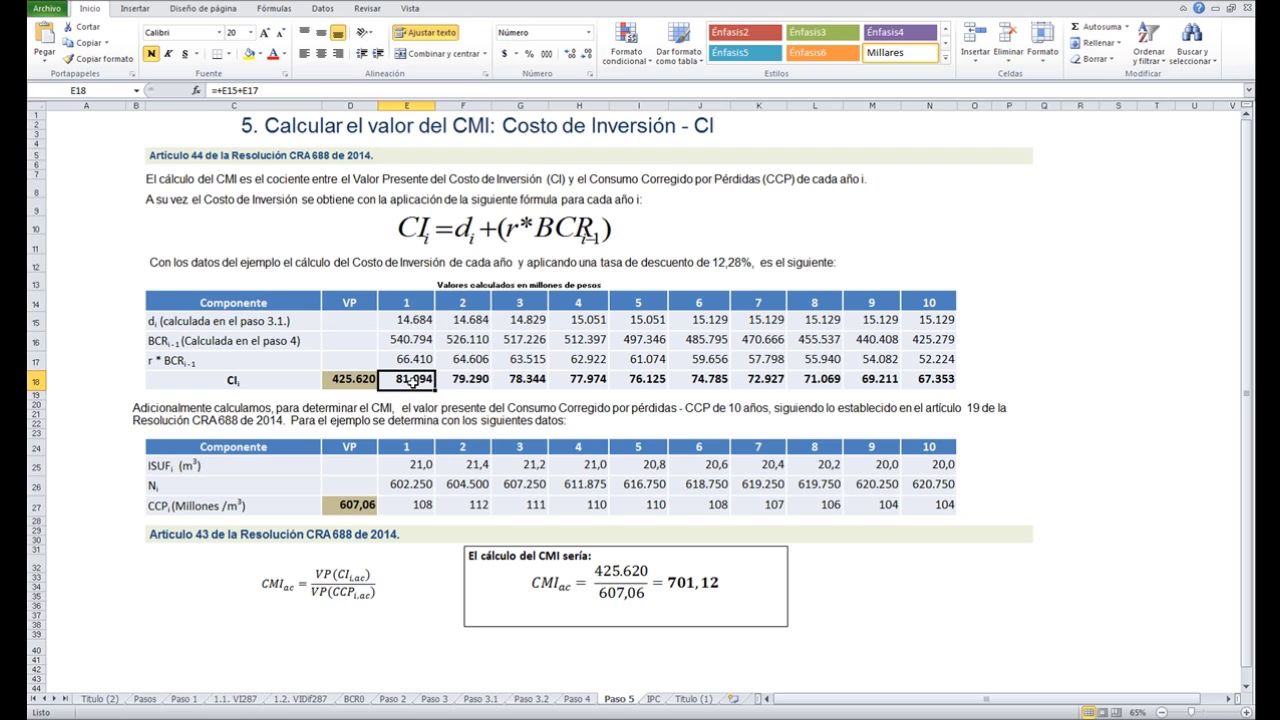
pyautogui.doubleClick(413, 381)
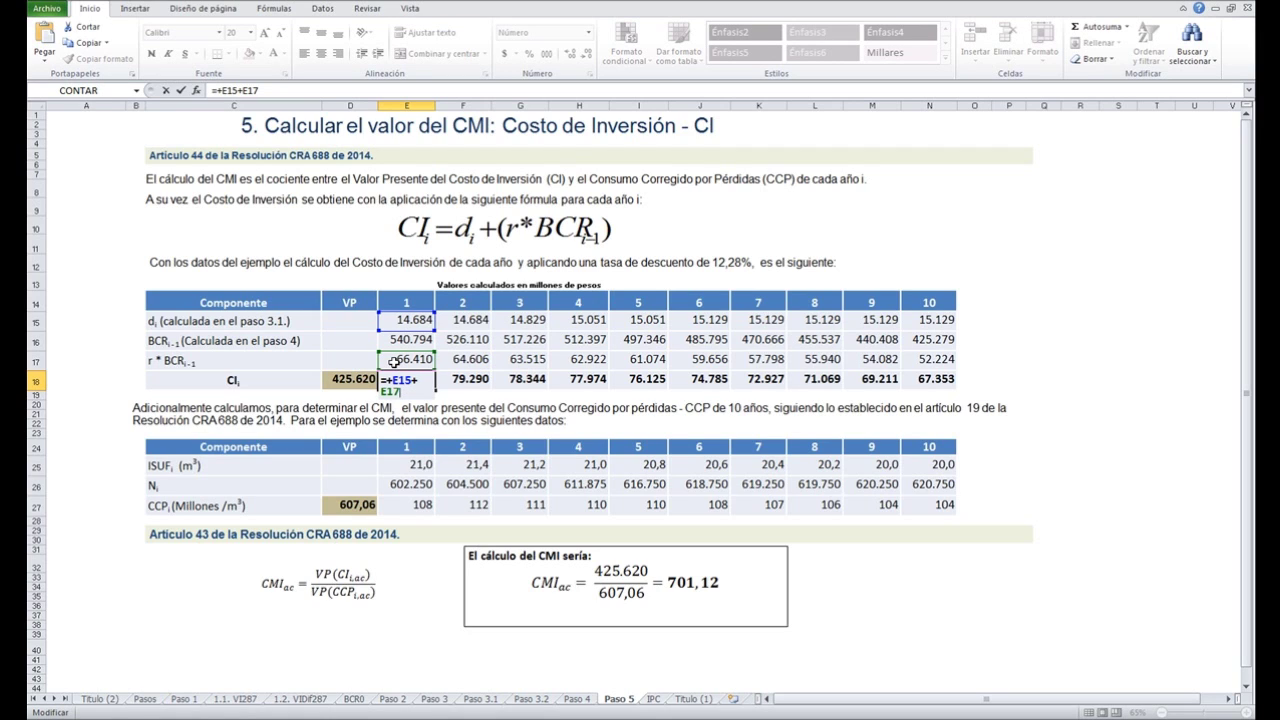
pyautogui.hotkey('ctrl', 'Return')
# Inspect the CI_i formulas for years 2 to 10
pyautogui.click(451, 384)
pyautogui.click(543, 381)
pyautogui.click(590, 377)
pyautogui.click(655, 382)
pyautogui.click(700, 381)
pyautogui.click(765, 388)
pyautogui.click(822, 384)
pyautogui.click(873, 385)
pyautogui.click(930, 384)
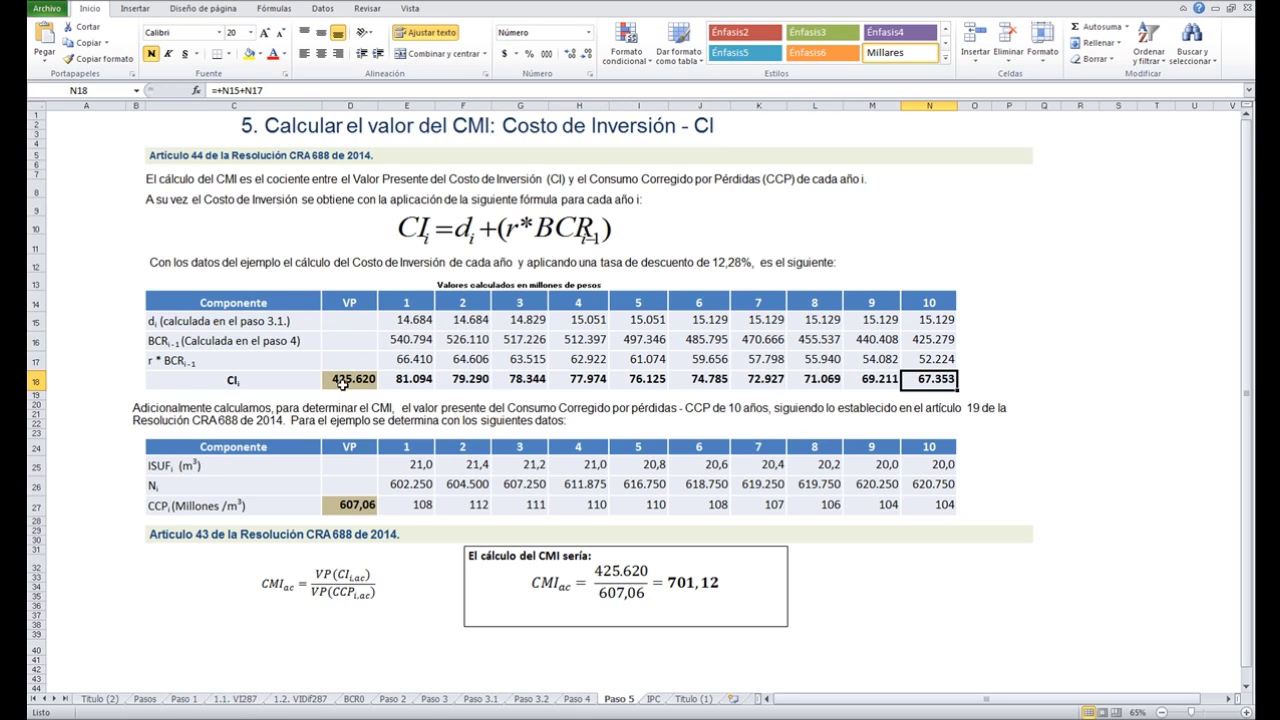
# Open the present value formula of the CI_i row to examine its discount rate and year range, leaving it unedited
pyautogui.click(342, 383)
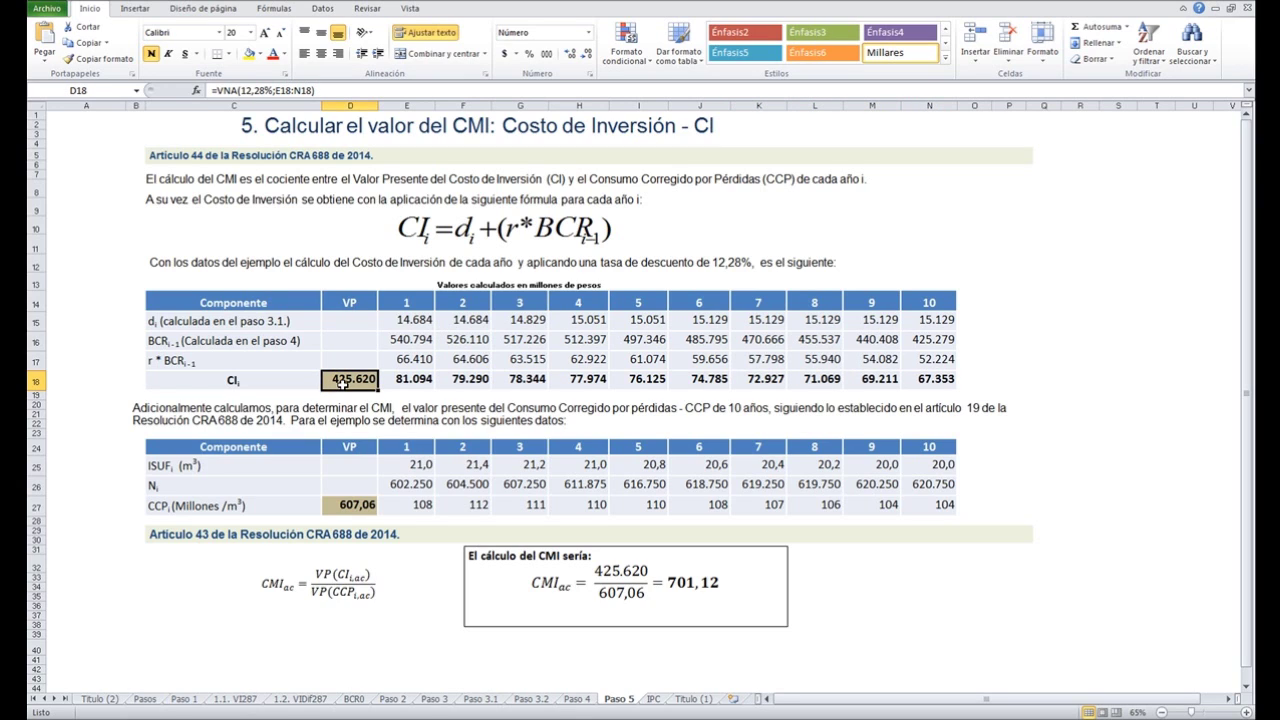
pyautogui.doubleClick(342, 383)
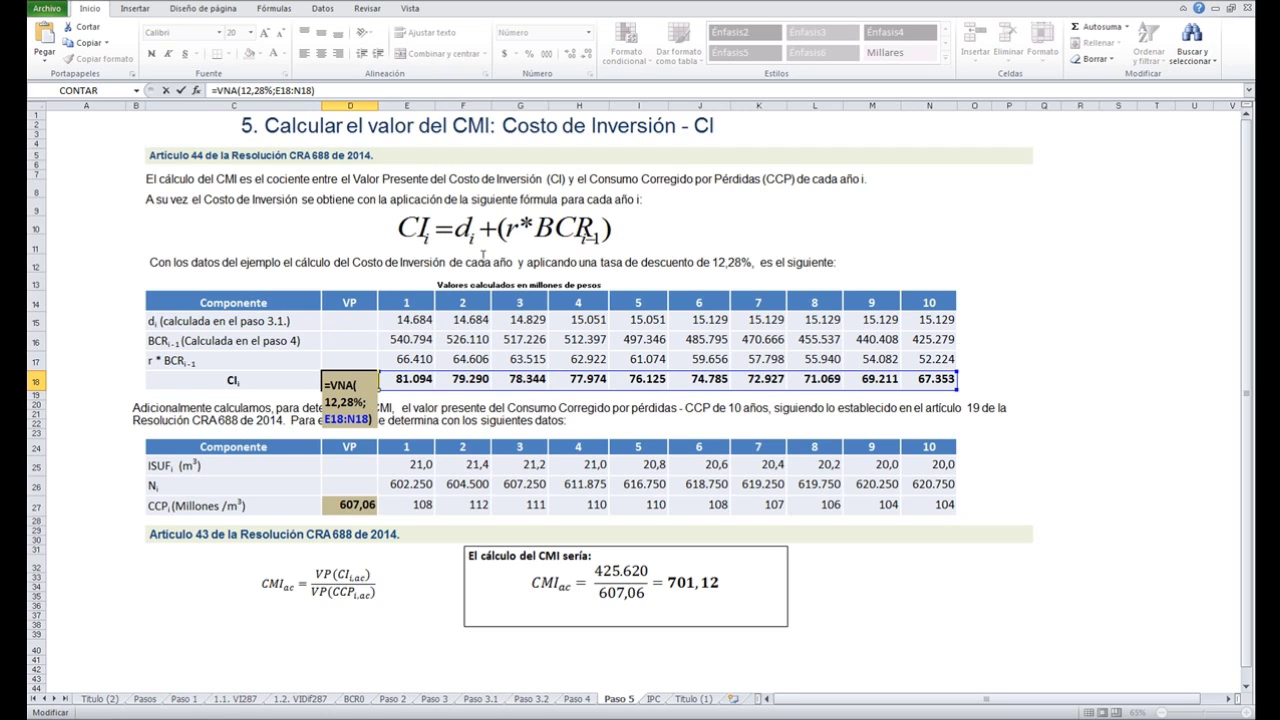
pyautogui.hotkey('ctrl', 'Return')
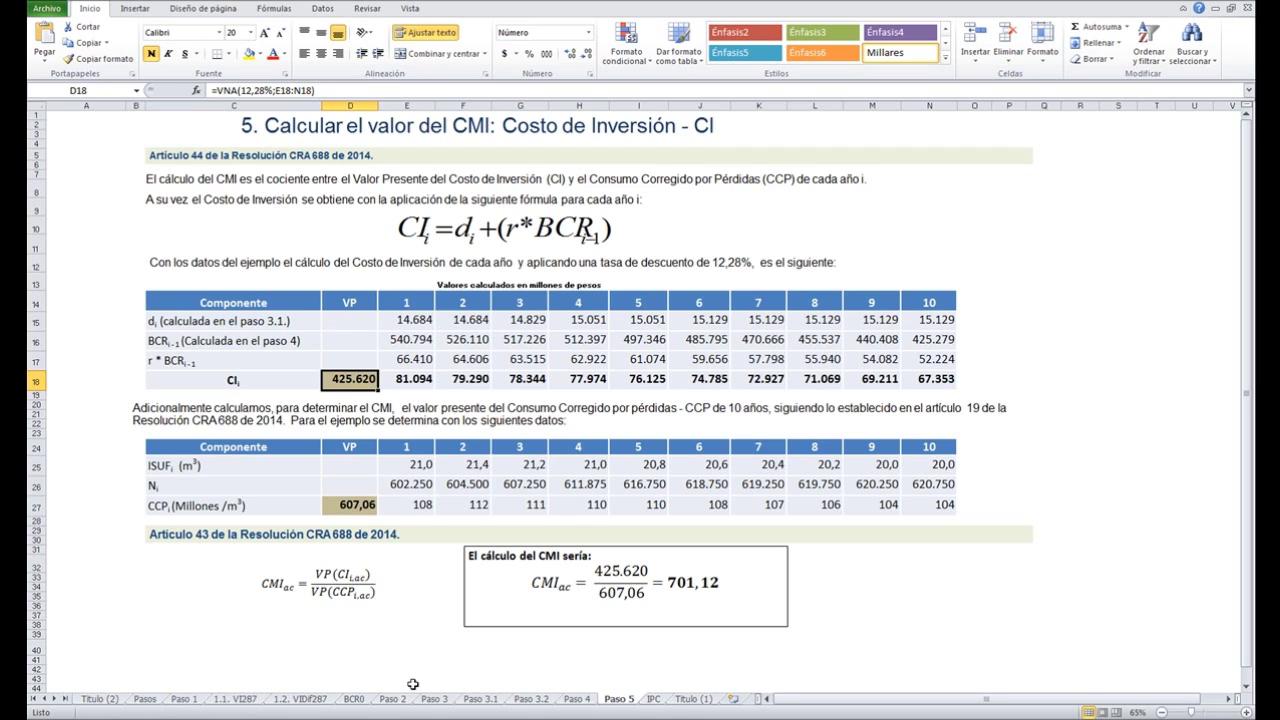
# Review the ISUF_i row of the consumption table from its label through year 10
pyautogui.click(246, 468)
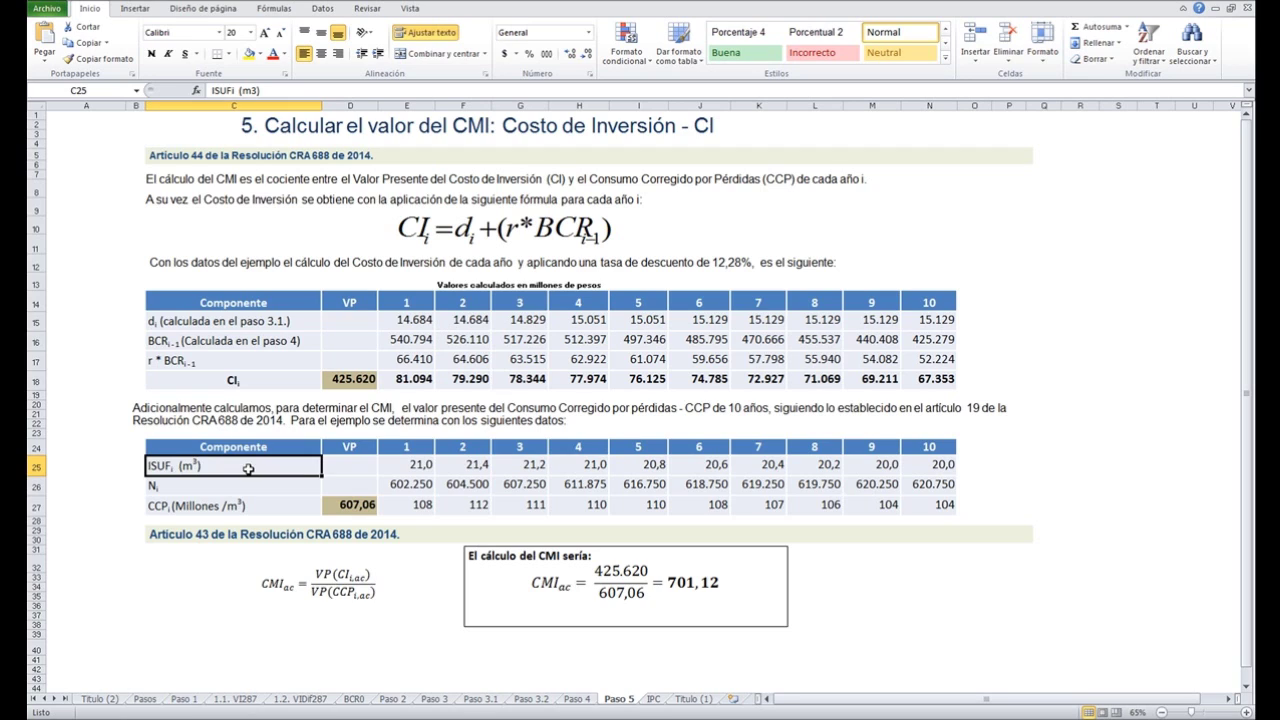
pyautogui.click(401, 472)
pyautogui.click(458, 468)
pyautogui.click(510, 464)
pyautogui.click(572, 461)
pyautogui.click(652, 468)
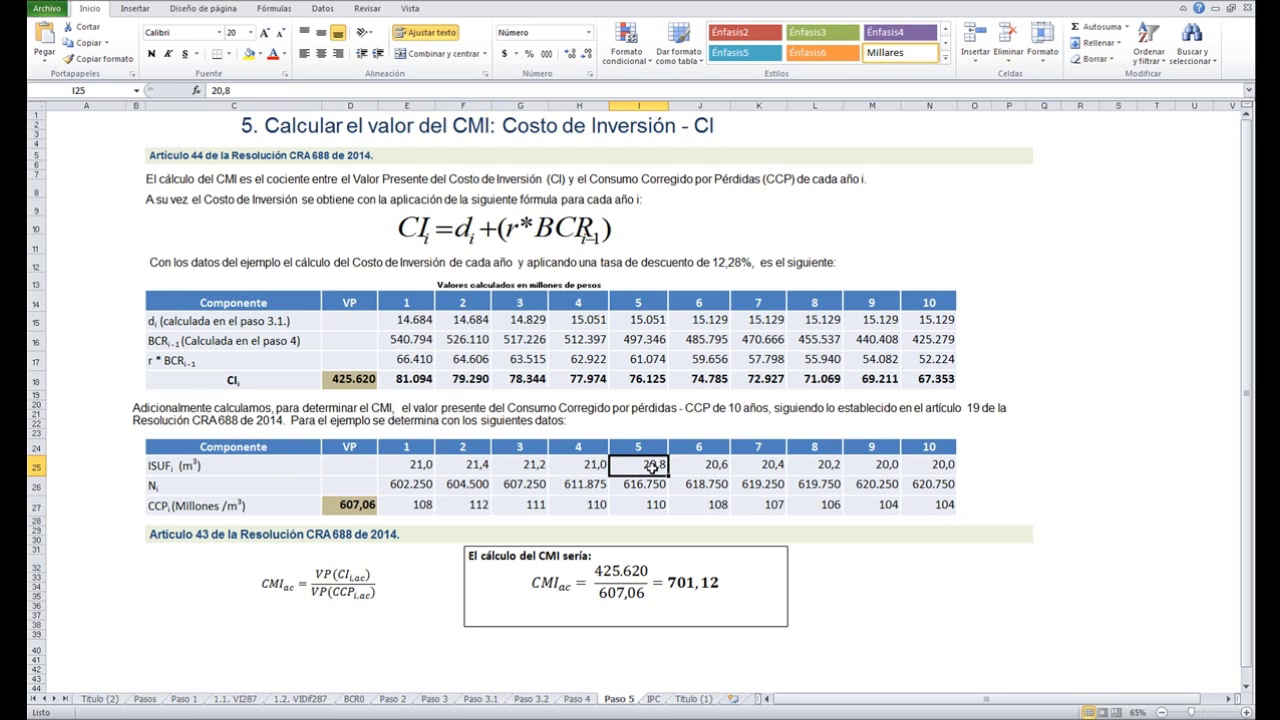
pyautogui.click(686, 469)
pyautogui.click(757, 470)
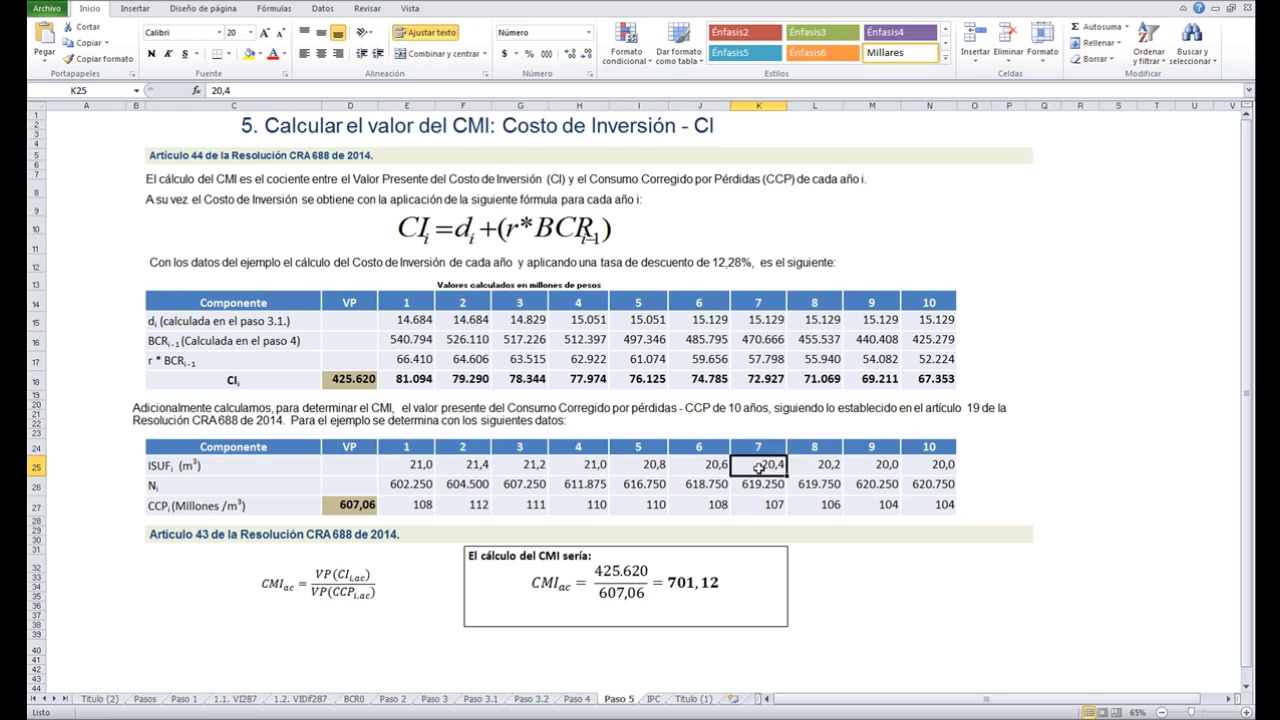
pyautogui.click(830, 464)
pyautogui.click(888, 461)
pyautogui.click(930, 464)
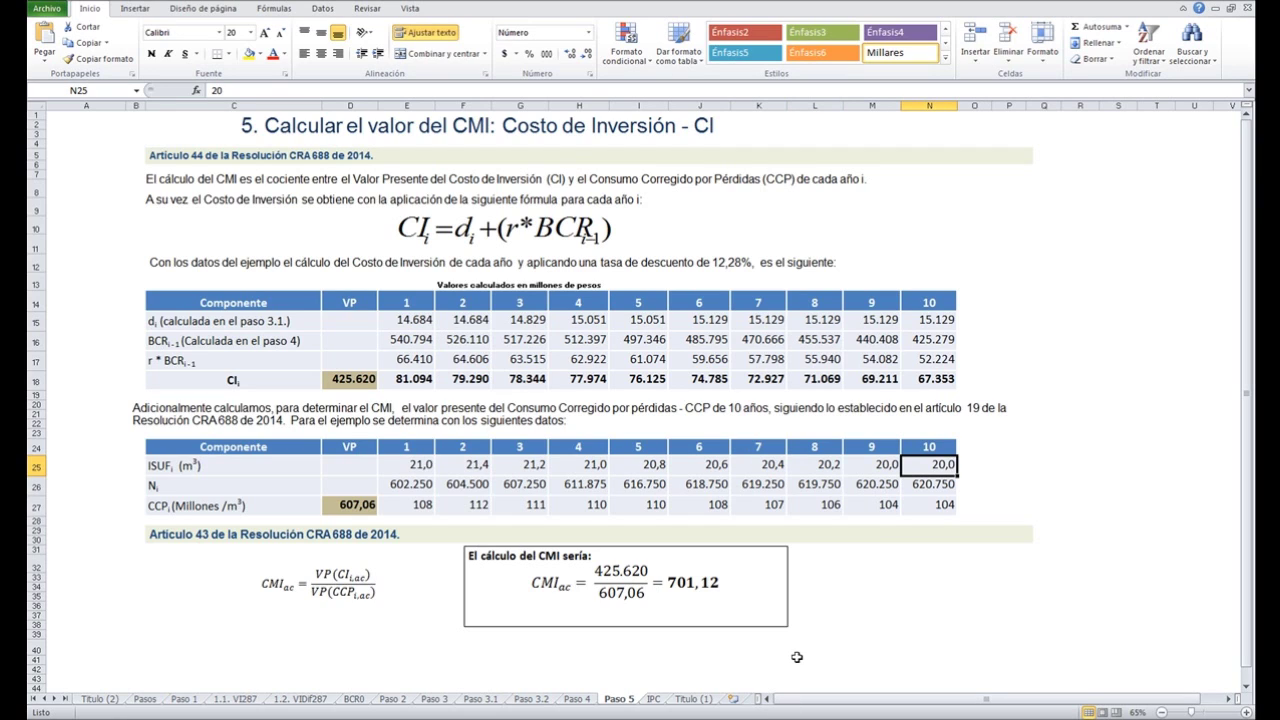
# Review the N_i row of the consumption table for years 1 to 10
pyautogui.click(410, 487)
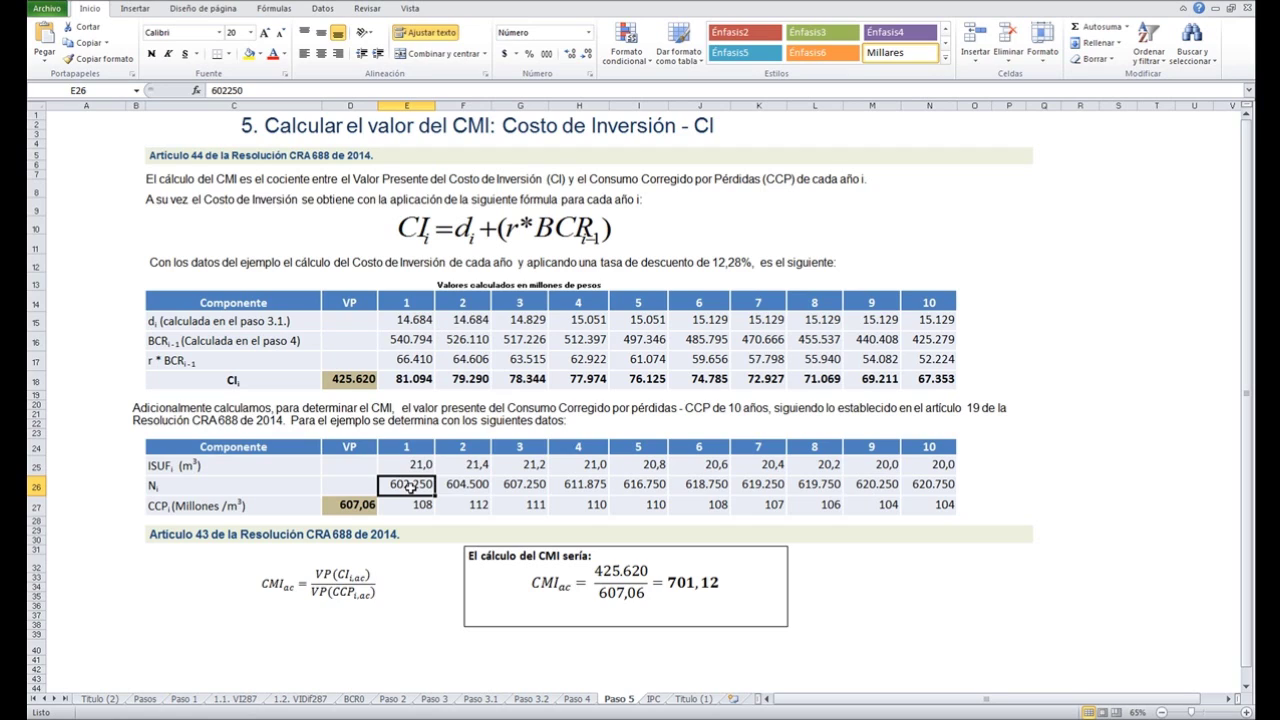
pyautogui.click(462, 483)
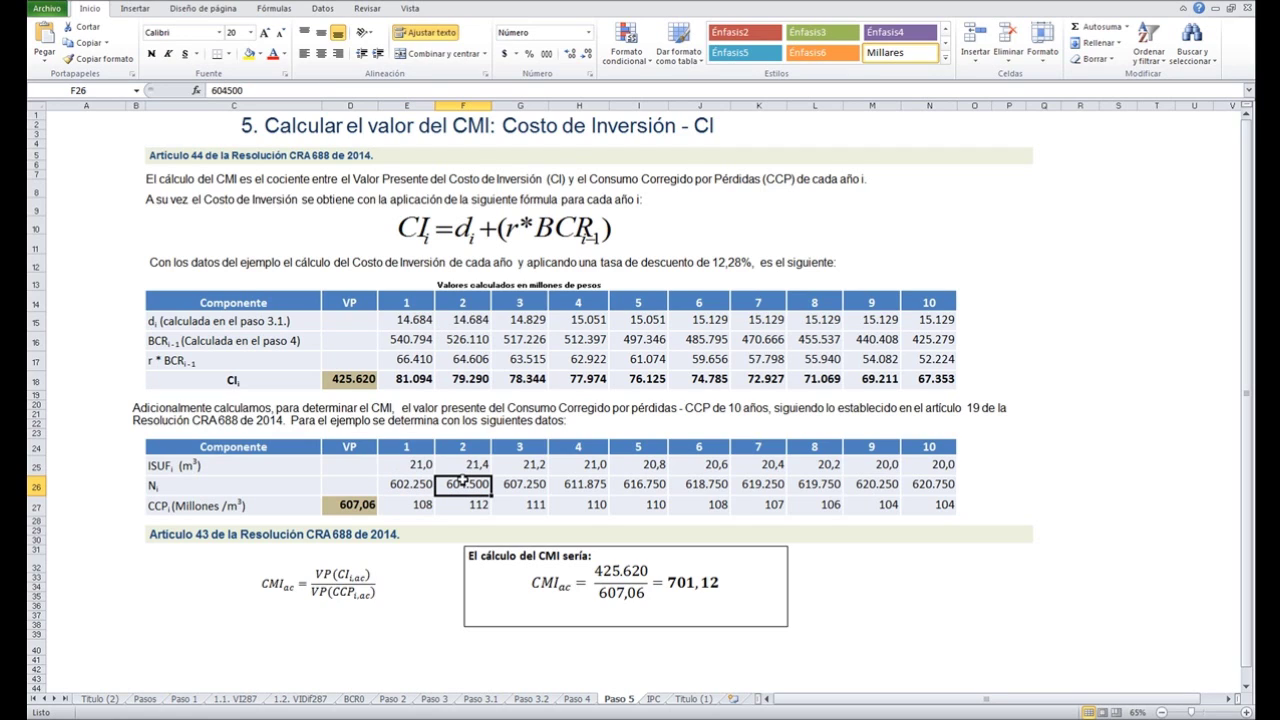
pyautogui.click(511, 484)
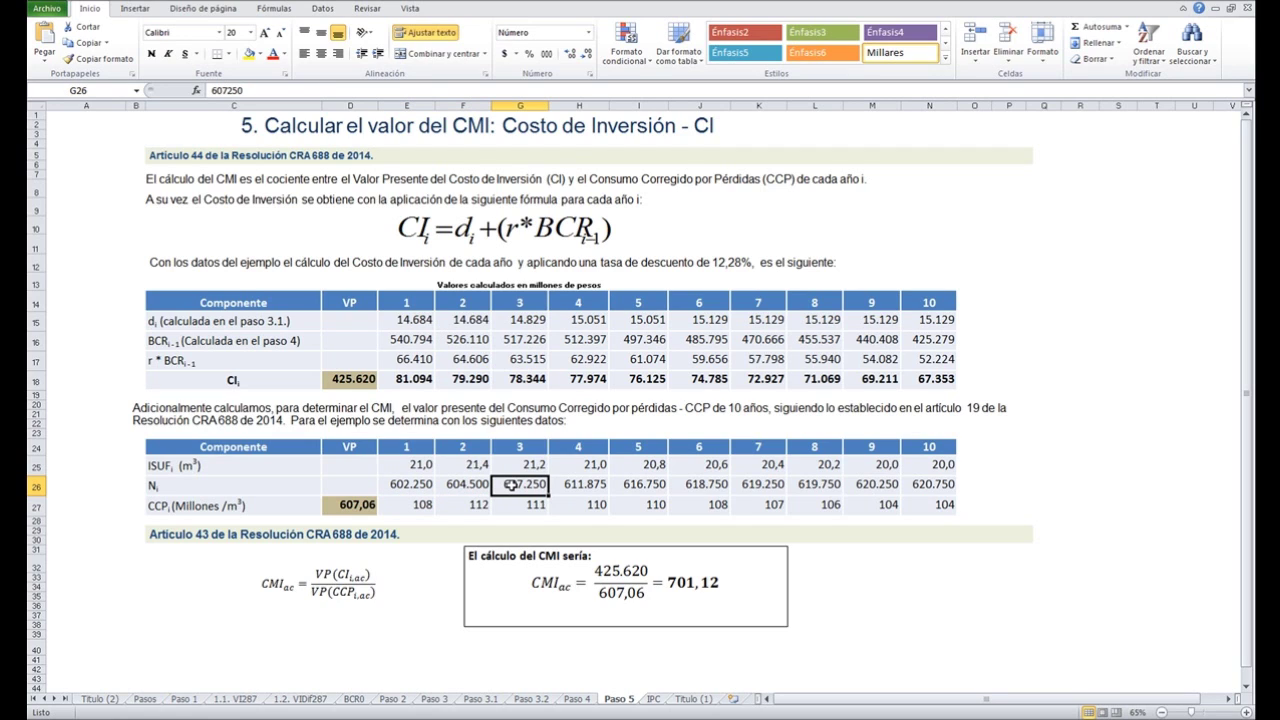
pyautogui.click(565, 489)
pyautogui.click(655, 487)
pyautogui.click(700, 485)
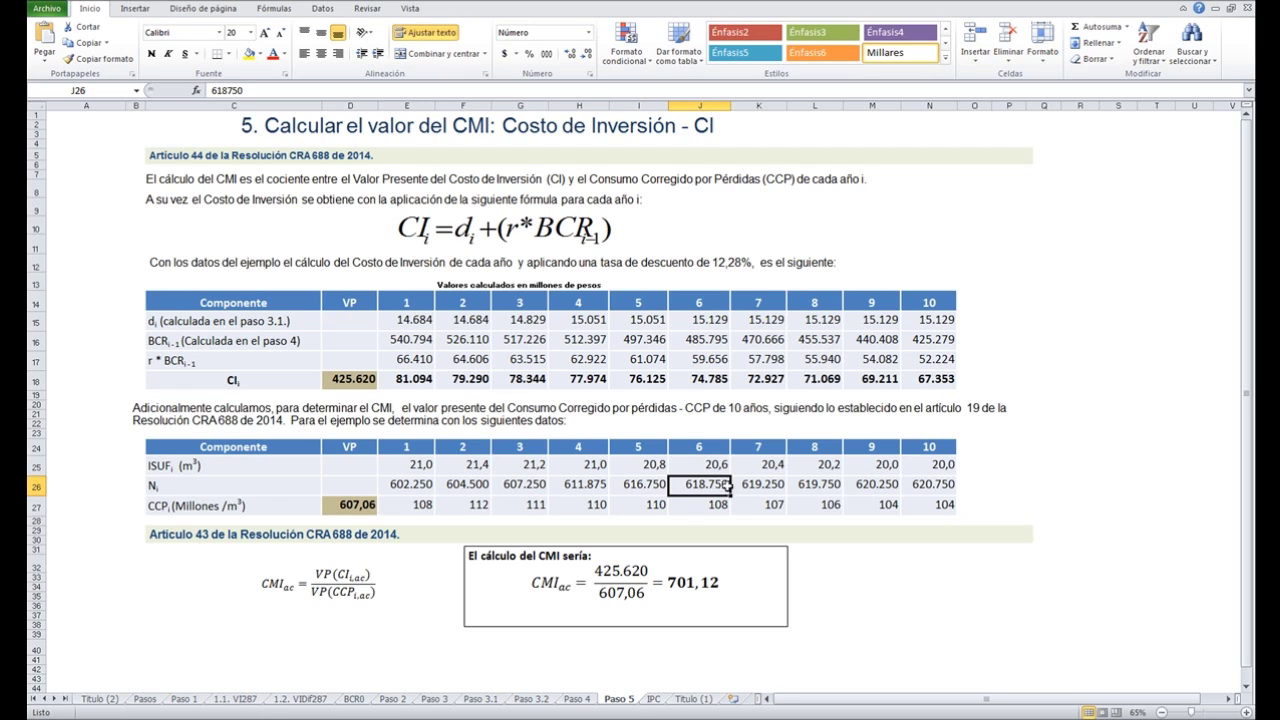
pyautogui.click(741, 485)
pyautogui.click(815, 485)
pyautogui.click(860, 478)
pyautogui.click(931, 483)
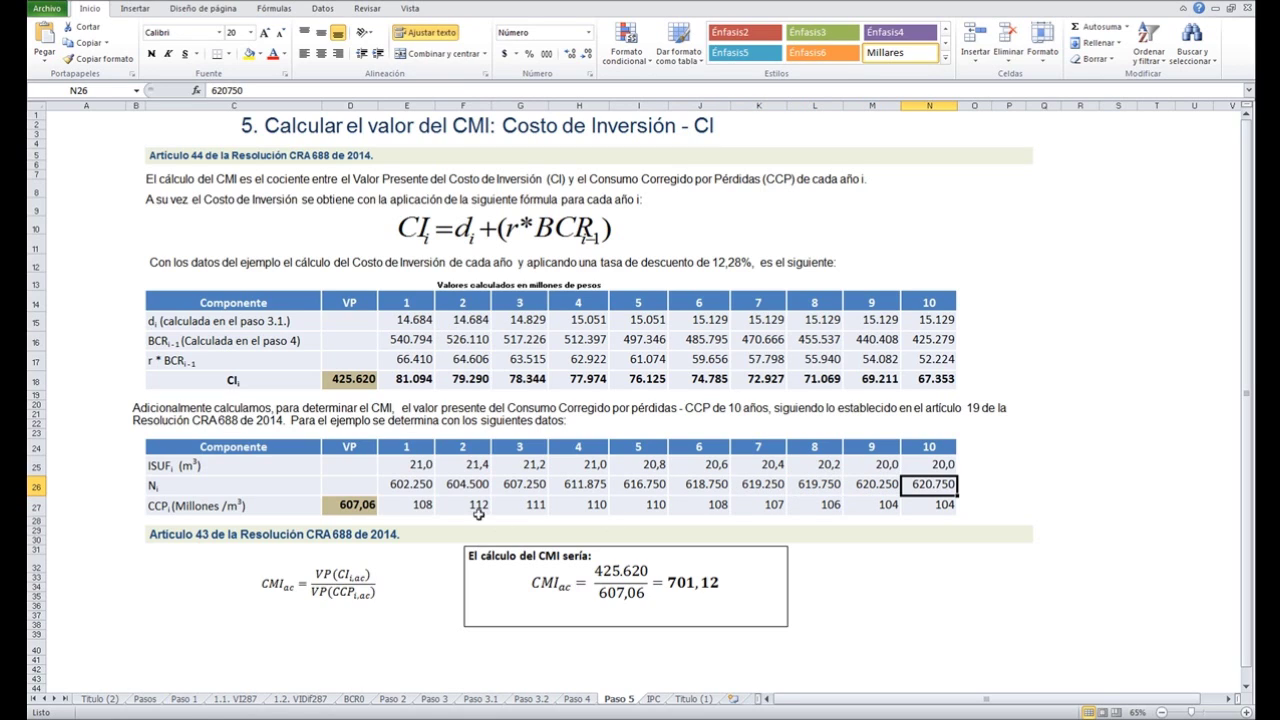
# Inspect the CCP_i row's formulas built from N_i and ISUF_i for years 1 to 9
pyautogui.click(418, 507)
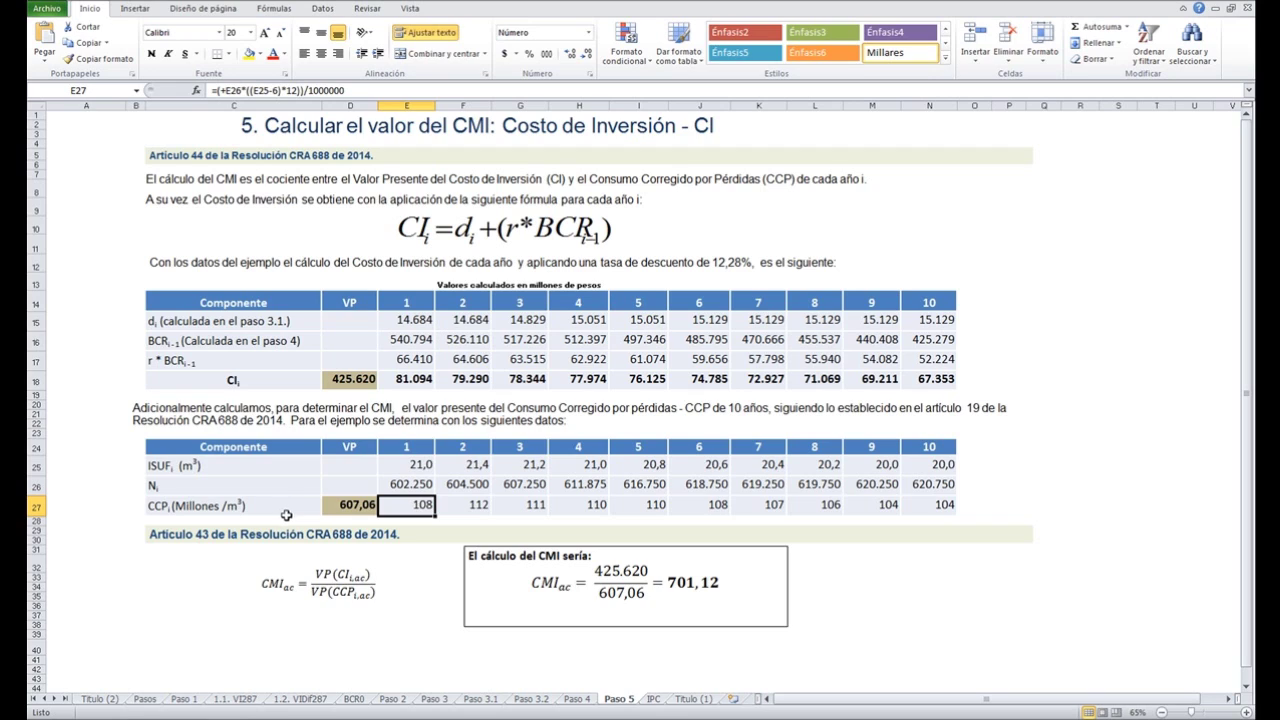
pyautogui.click(459, 511)
pyautogui.click(525, 508)
pyautogui.click(575, 501)
pyautogui.click(633, 502)
pyautogui.click(700, 505)
pyautogui.click(762, 506)
pyautogui.click(810, 504)
pyautogui.click(877, 503)
# Review the CCP_i formulas again for years 1 to 7
pyautogui.click(397, 508)
pyautogui.click(473, 506)
pyautogui.click(521, 506)
pyautogui.click(598, 503)
pyautogui.click(648, 501)
pyautogui.click(703, 503)
pyautogui.click(765, 507)
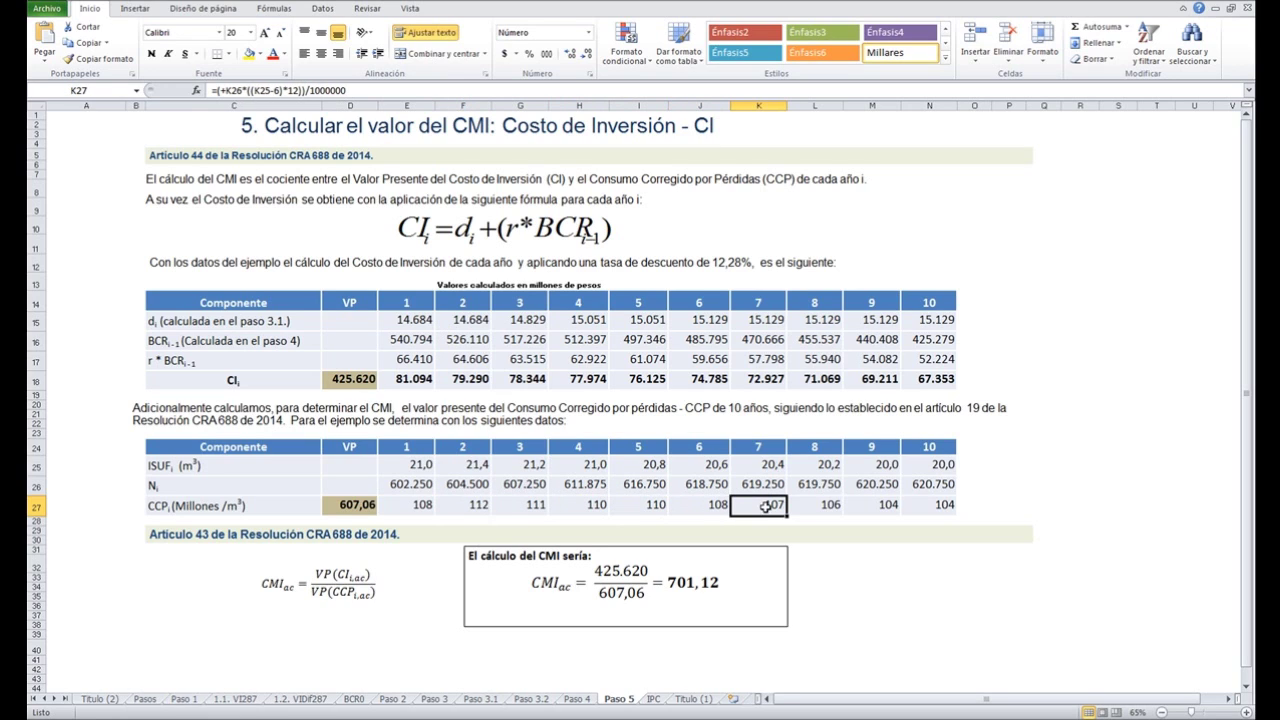
# Examine the CCP_i row's present value formula and its year range without editing it, and review the CMI calculation below
pyautogui.click(346, 506)
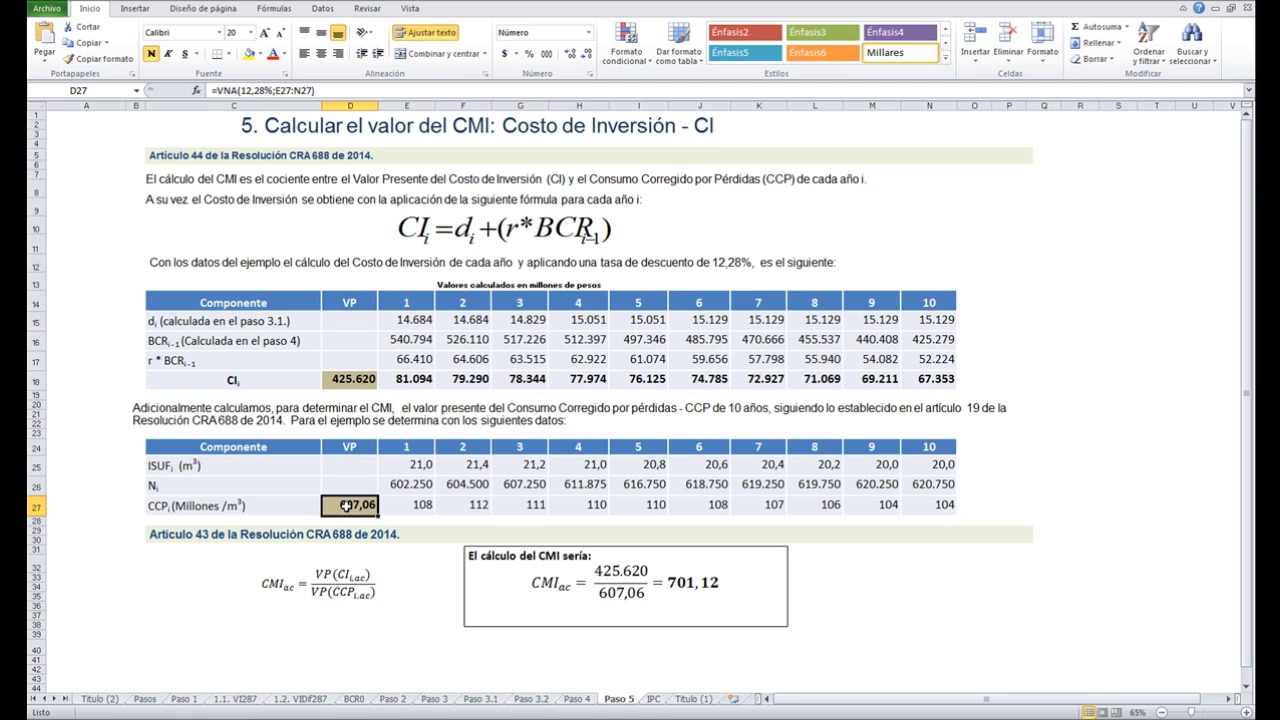
pyautogui.press('F2')
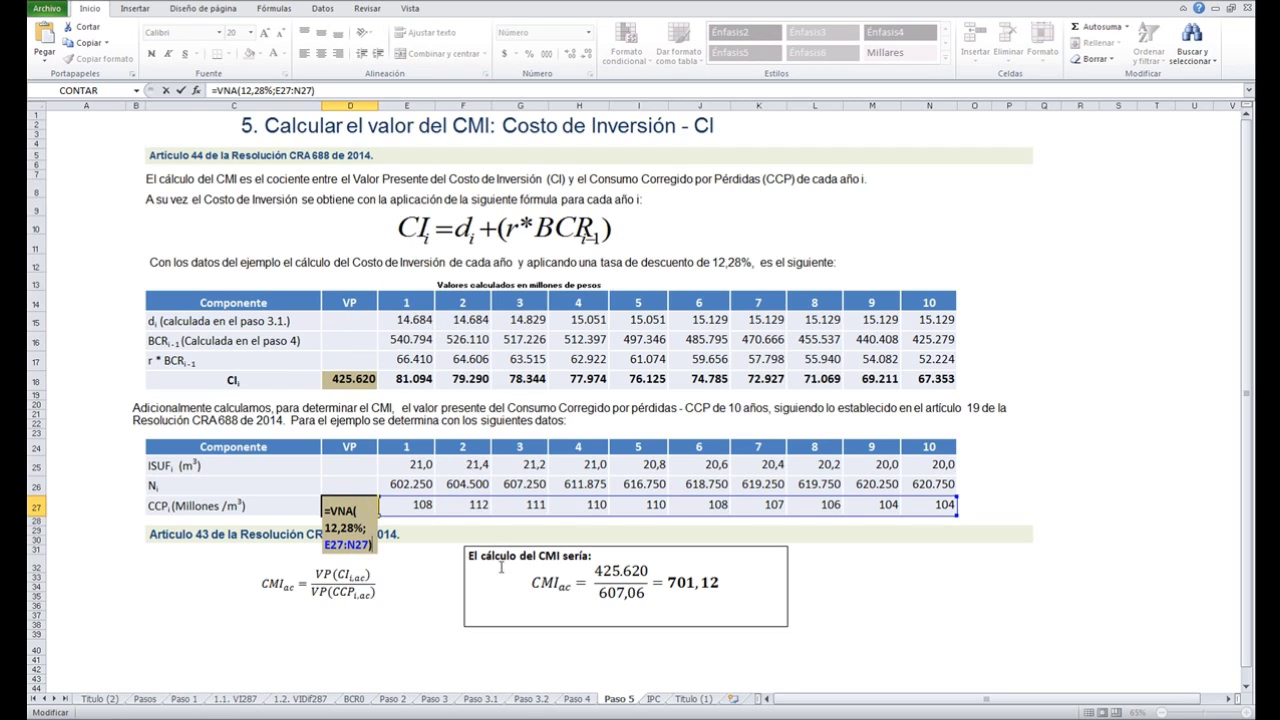
pyautogui.press('Escape')
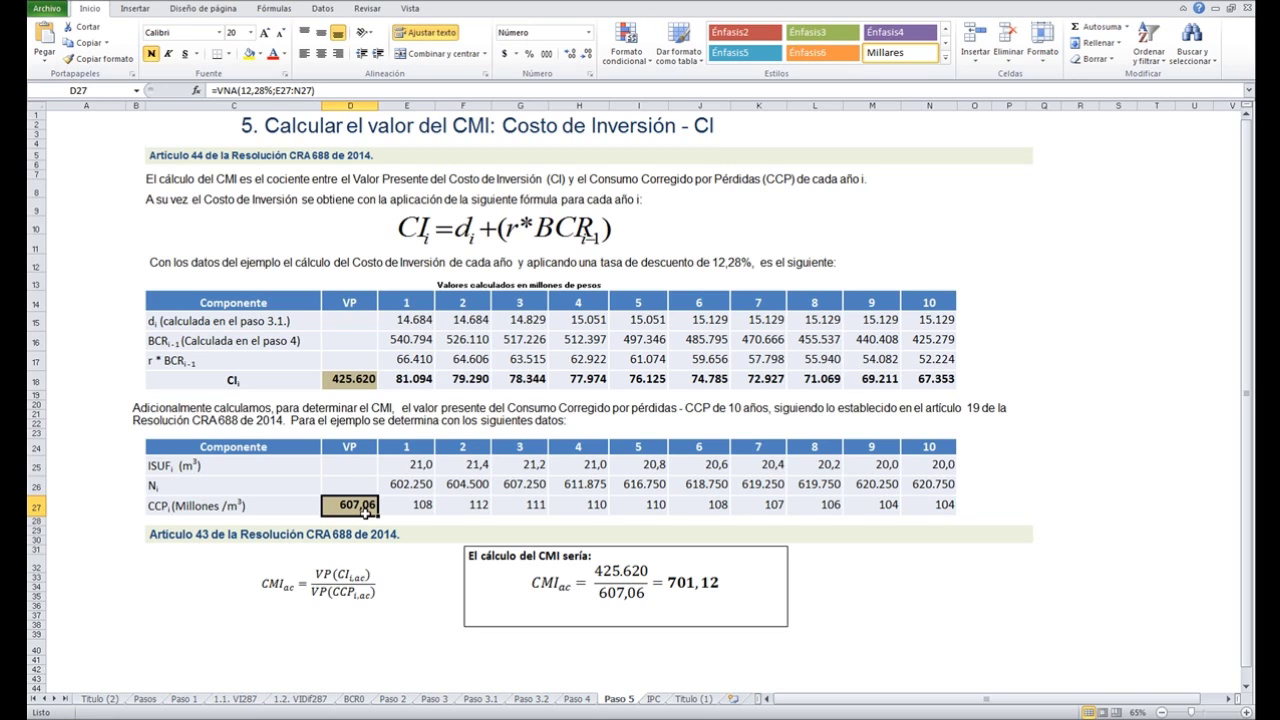
pyautogui.click(614, 657)
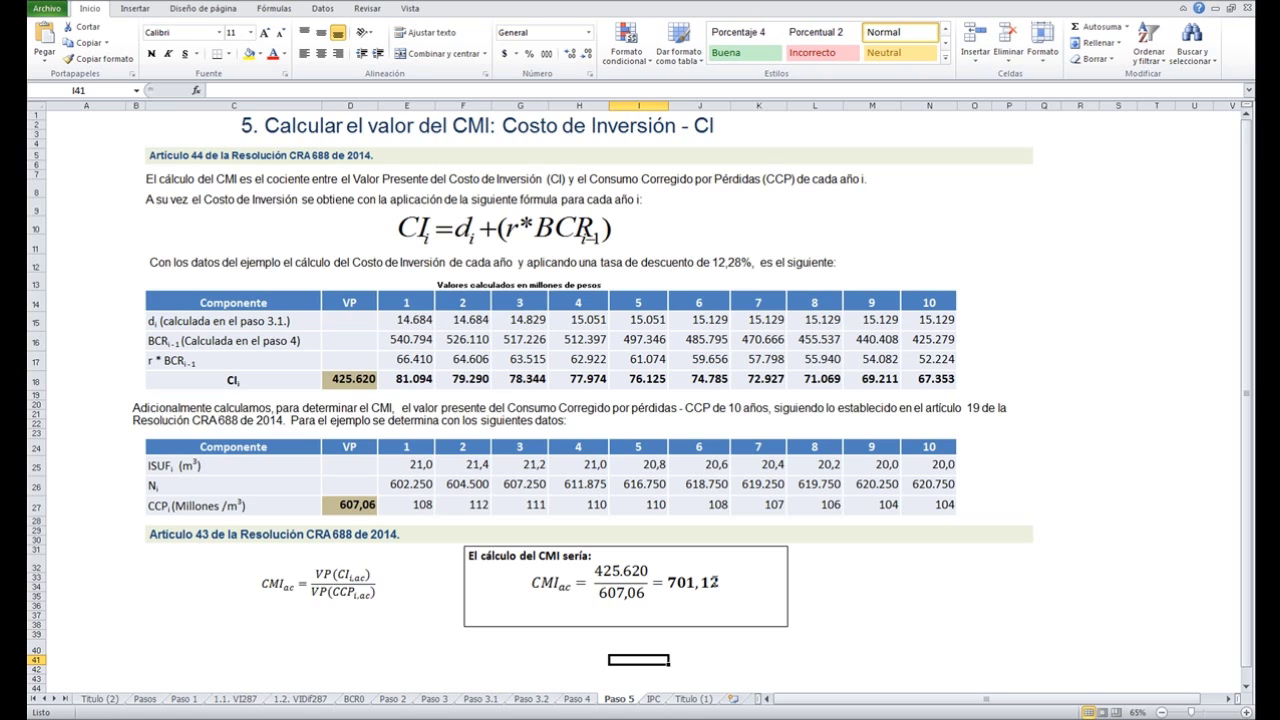
pyautogui.click(880, 588)
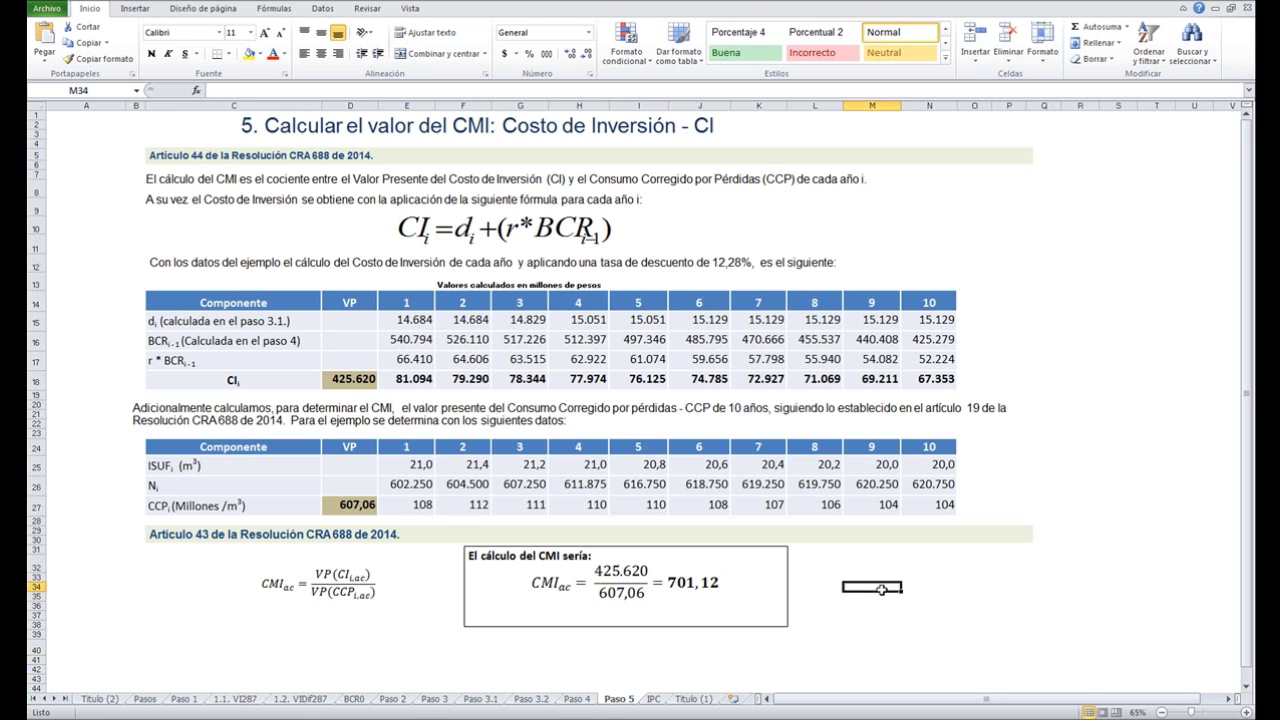